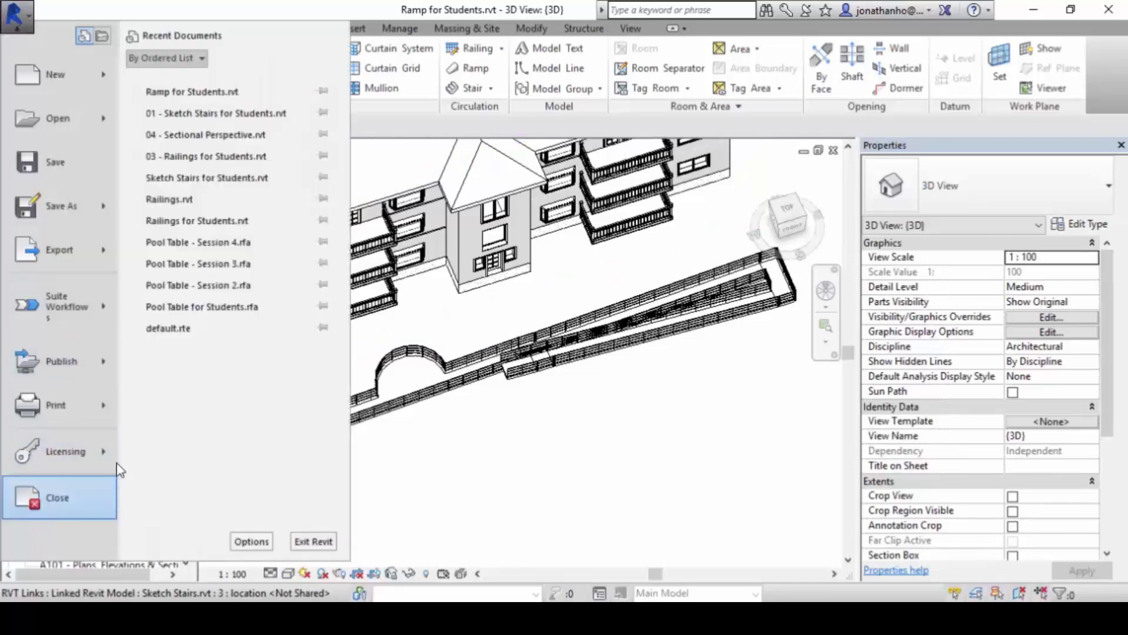
Step: Close the Ramp for Students project without saving and open 03 - Railings for Students
{"action": "left_click", "coordinate": [105, 487]}
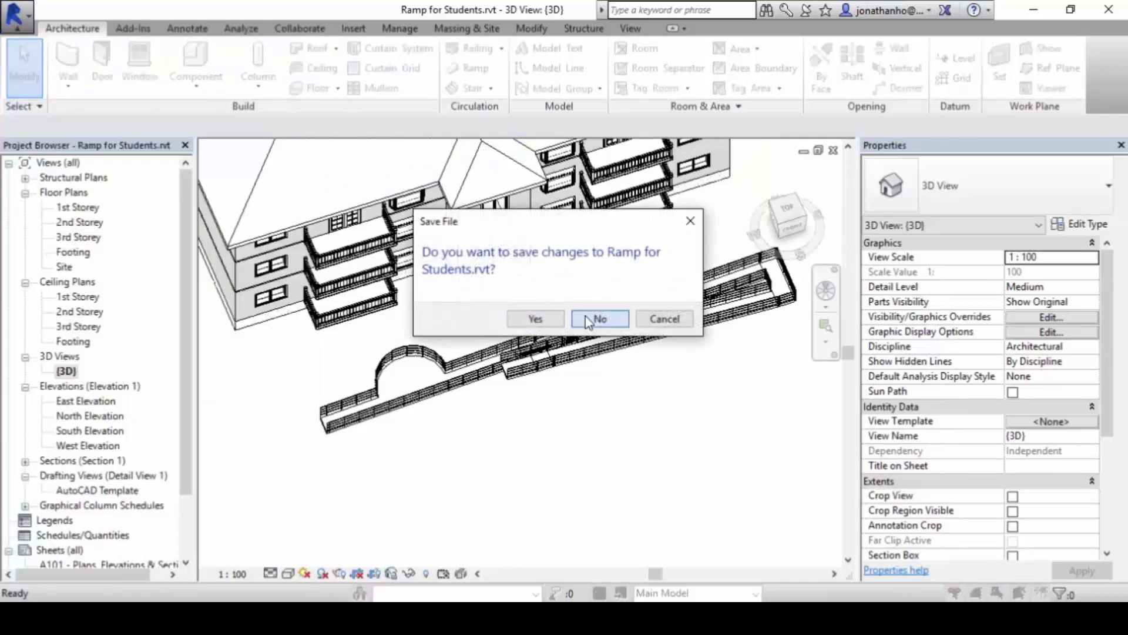
{"action": "left_click", "coordinate": [585, 321]}
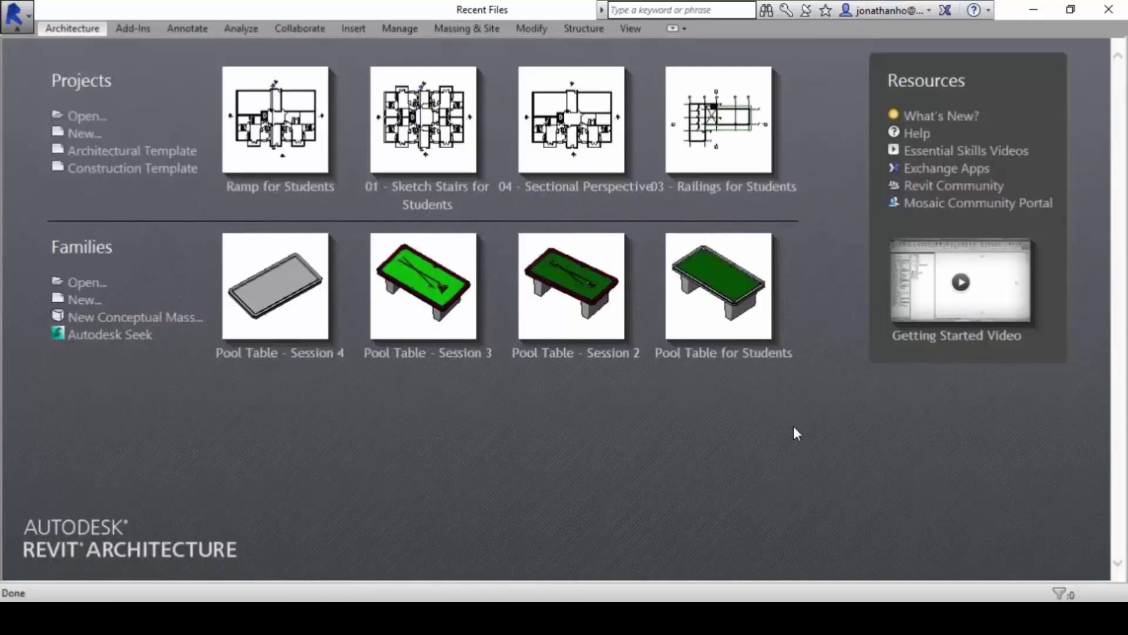
{"action": "left_click", "coordinate": [727, 193]}
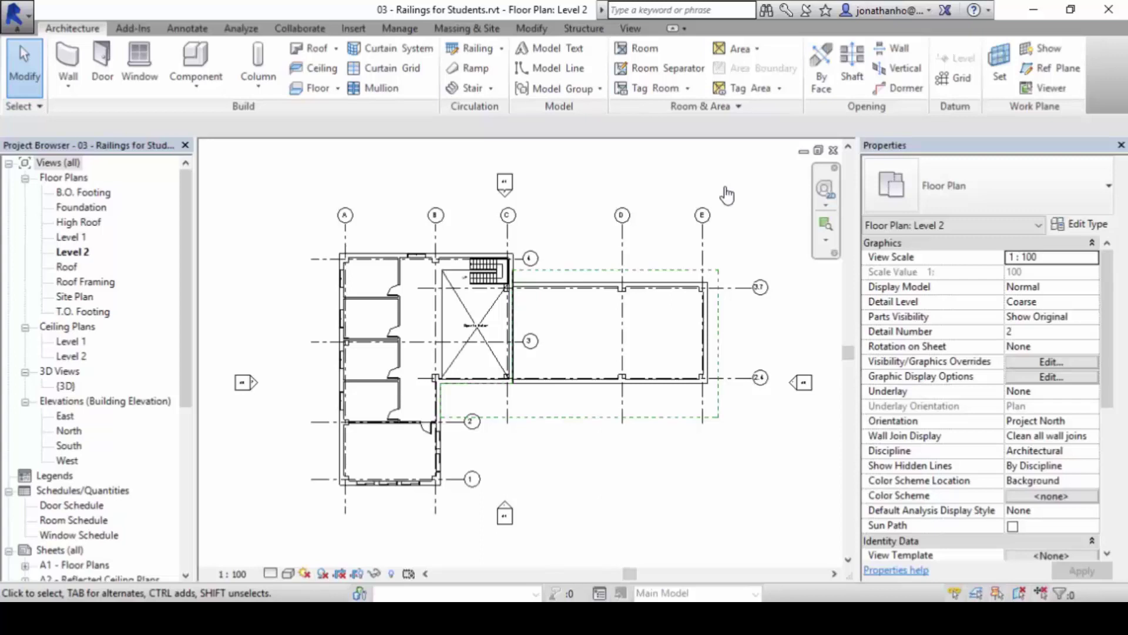
{"action": "scroll", "coordinate": [403, 312], "scroll_direction": "up", "scroll_amount": 3}
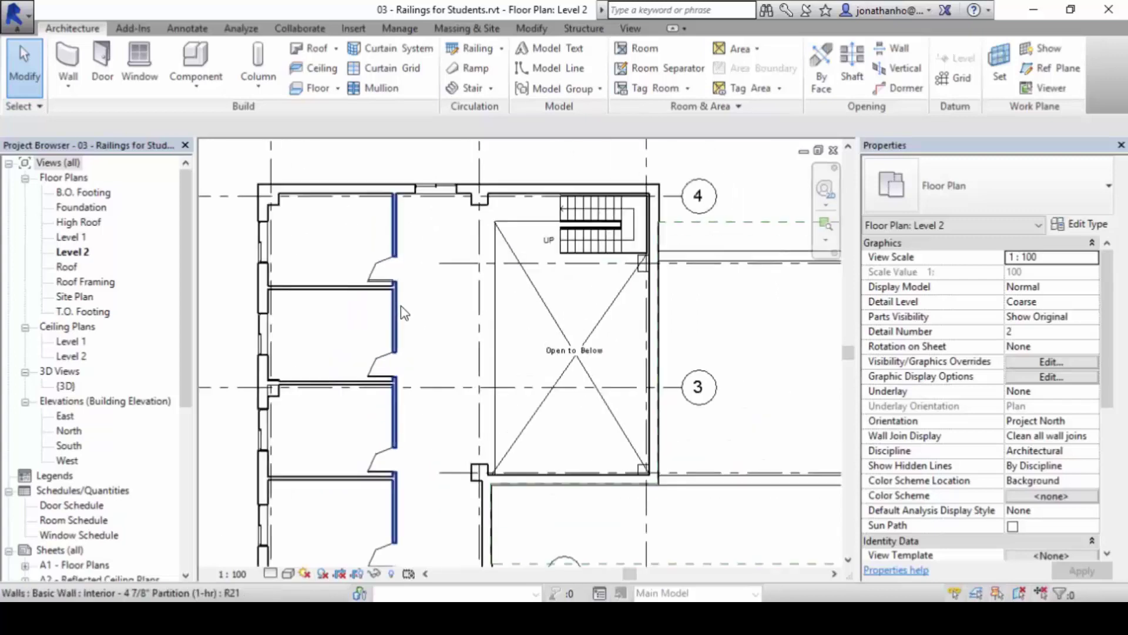
{"action": "scroll", "coordinate": [567, 321], "scroll_direction": "down", "scroll_amount": 1}
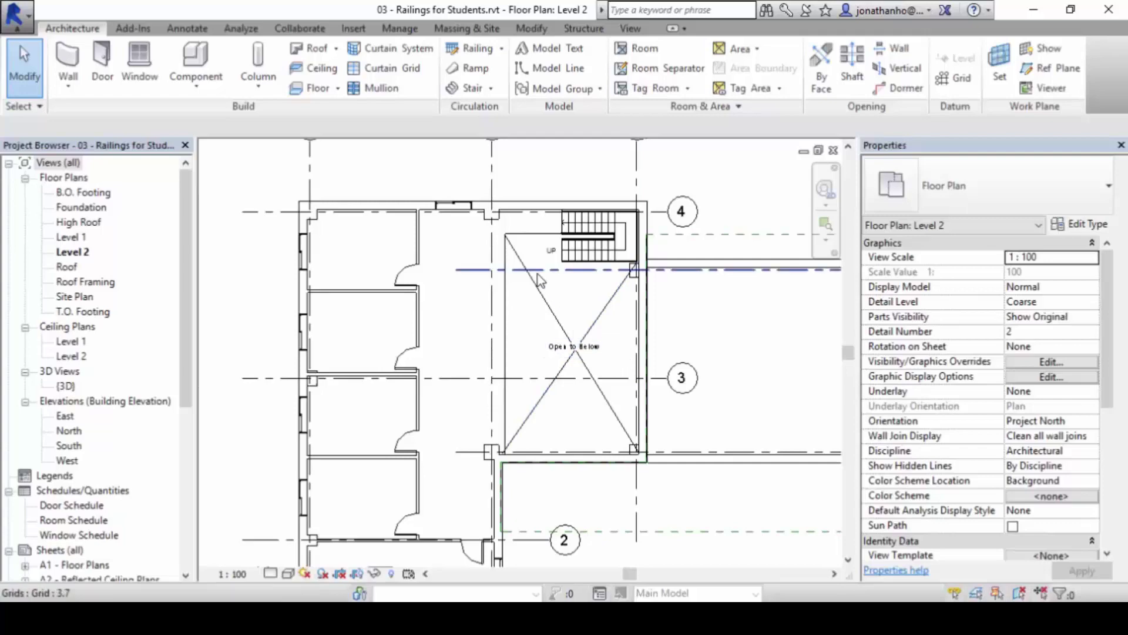
{"action": "scroll", "coordinate": [559, 383], "scroll_direction": "up", "scroll_amount": 1}
{"action": "scroll", "coordinate": [559, 383], "scroll_direction": "down", "scroll_amount": 3}
{"action": "scroll", "coordinate": [546, 338], "scroll_direction": "up", "scroll_amount": 4}
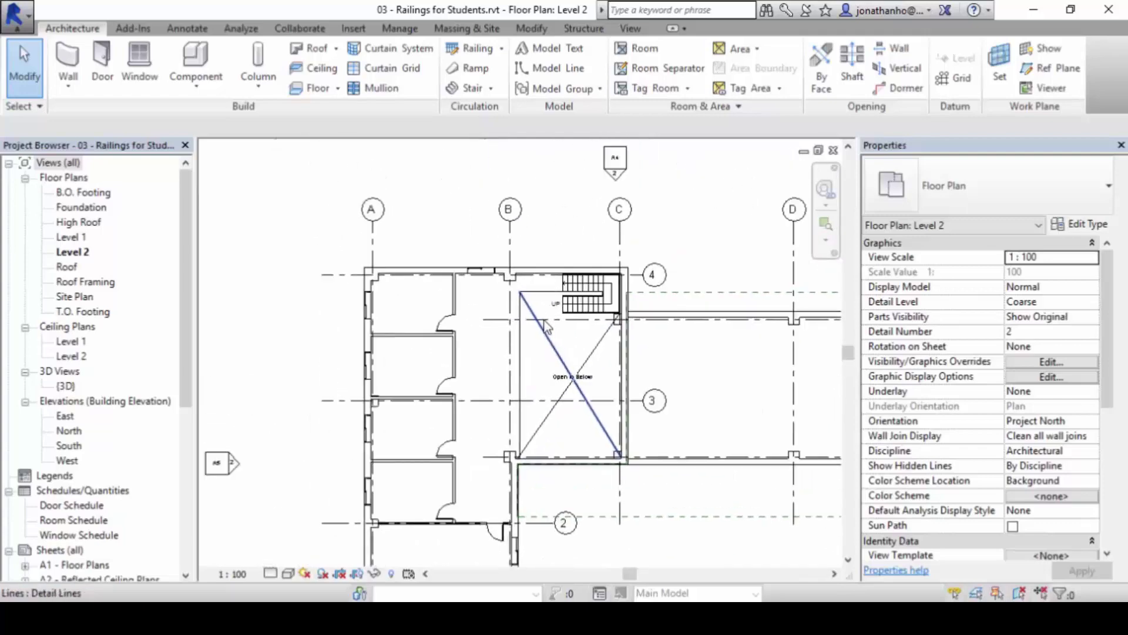
{"action": "middle_click_drag", "start_coordinate": [546, 338], "coordinate": [538, 291]}
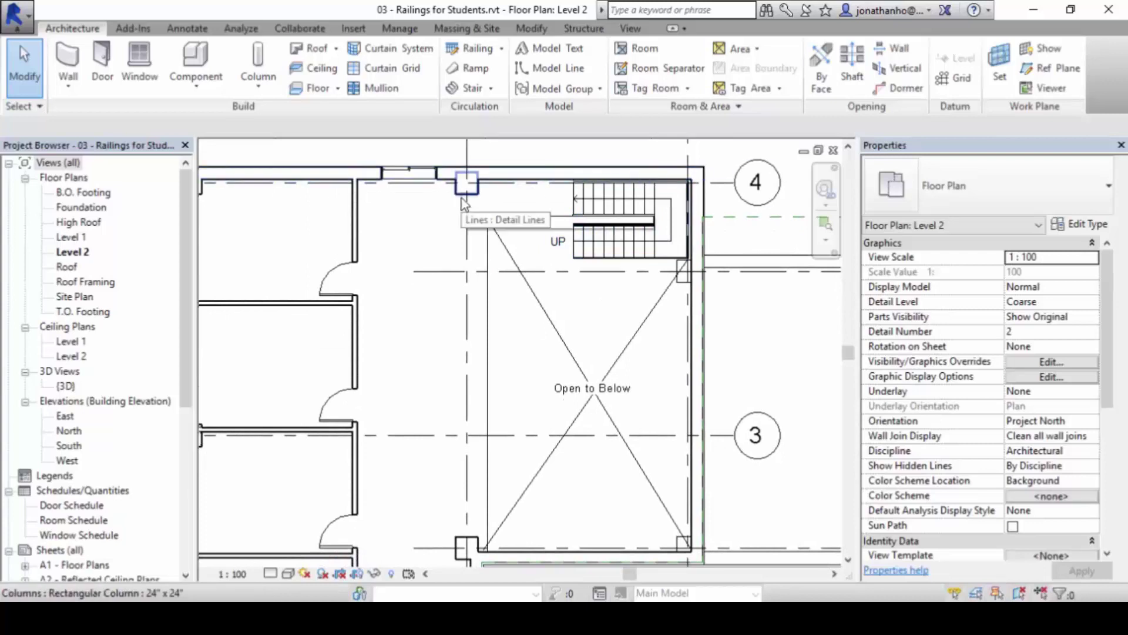
{"action": "scroll", "coordinate": [513, 296], "scroll_direction": "down", "scroll_amount": 2}
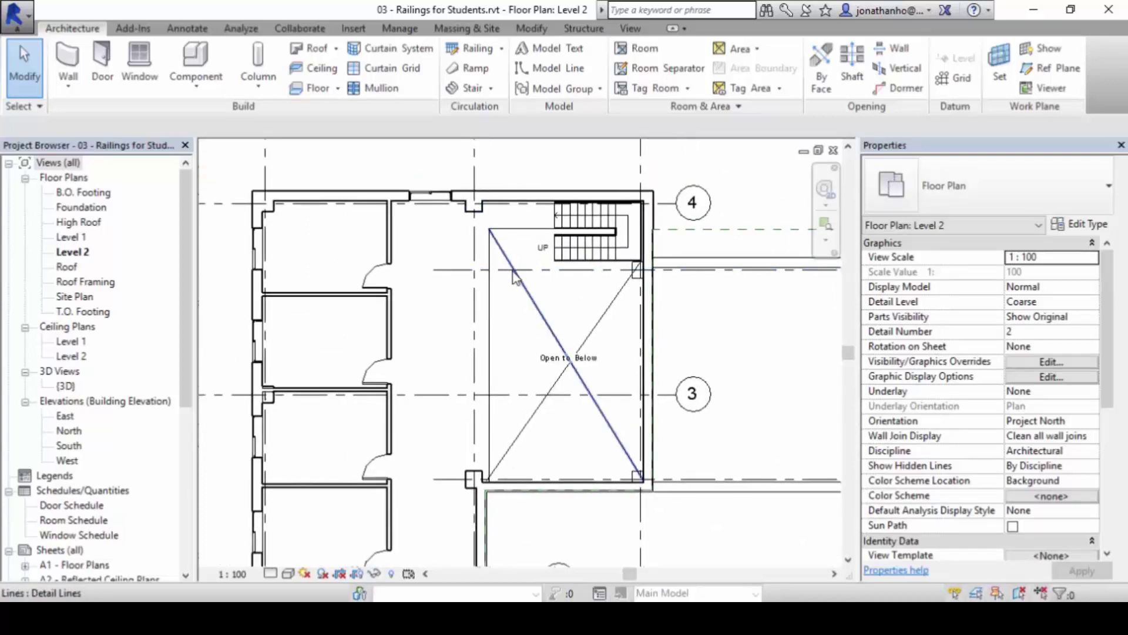
{"action": "scroll", "coordinate": [515, 188], "scroll_direction": "up", "scroll_amount": 2}
{"action": "scroll", "coordinate": [549, 274], "scroll_direction": "down", "scroll_amount": 1}
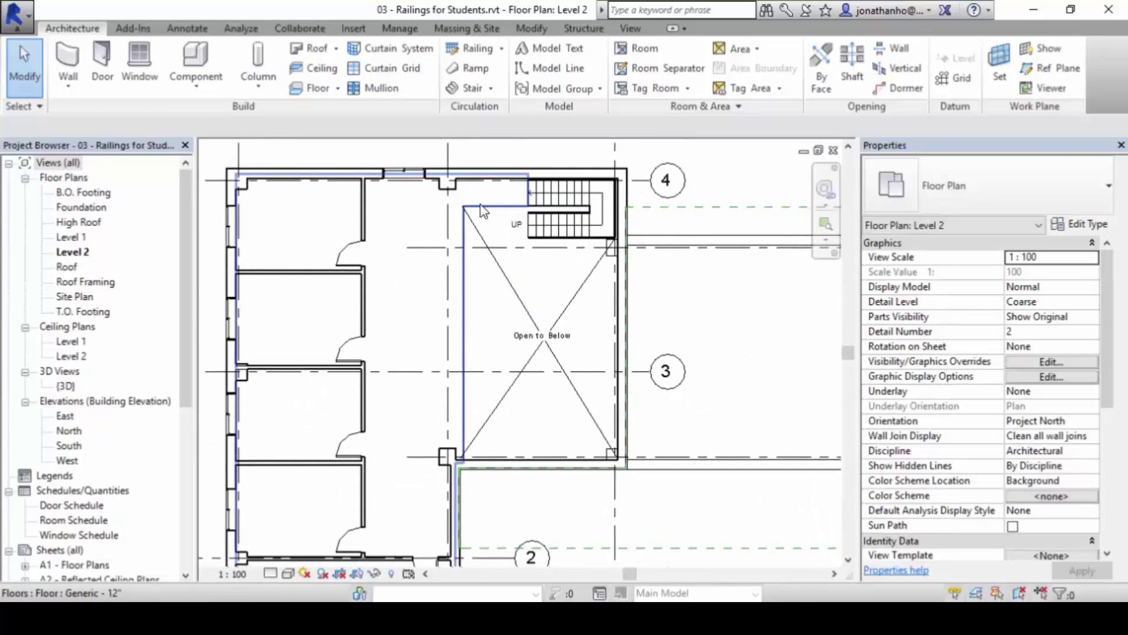
{"action": "mouse_move", "coordinate": [530, 203]}
{"action": "left_mouse_down"}
{"action": "mouse_move", "coordinate": [463, 206]}
{"action": "mouse_move", "coordinate": [469, 470]}
{"action": "left_mouse_up"}
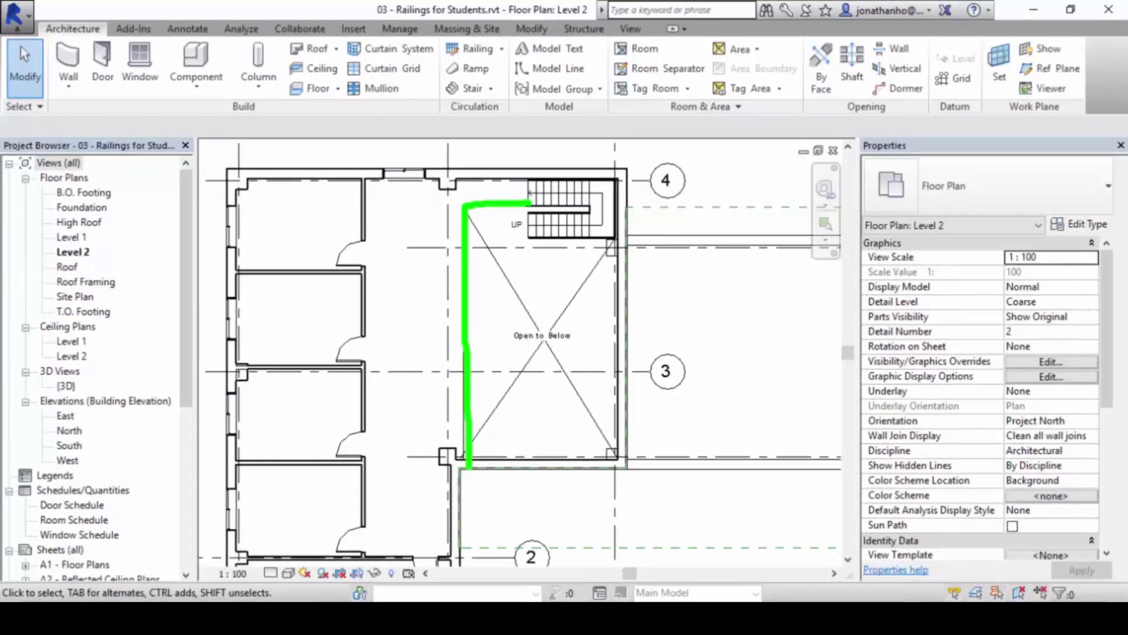
{"action": "left_click_drag", "start_coordinate": [491, 416], "coordinate": [566, 282]}
{"action": "left_click_drag", "start_coordinate": [470, 238], "coordinate": [589, 438]}
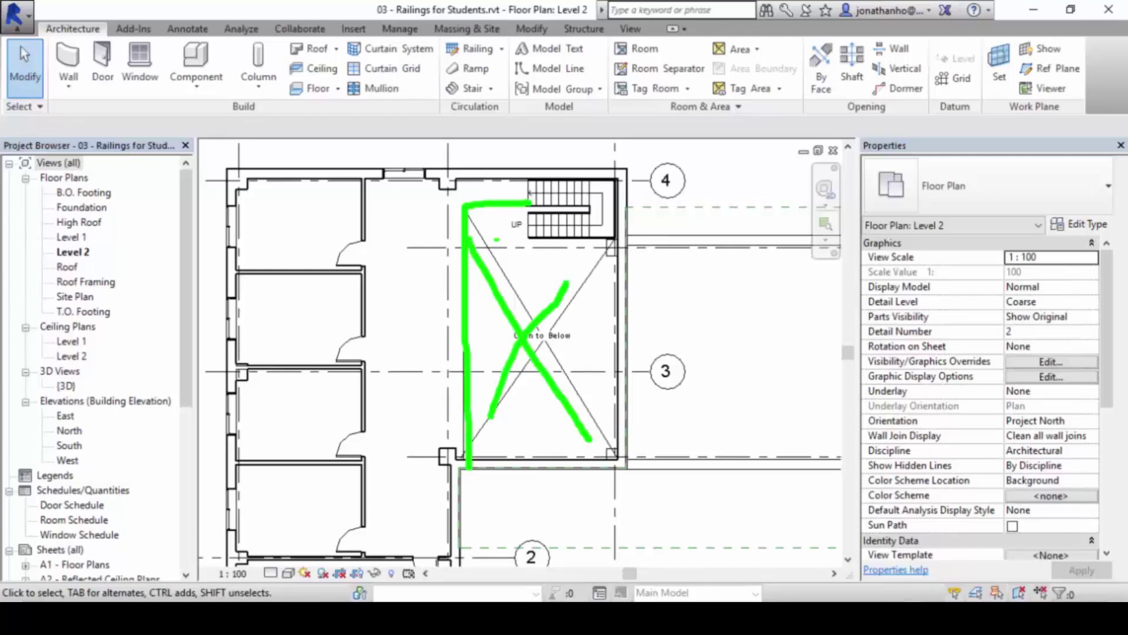
{"action": "mouse_move", "coordinate": [525, 199]}
{"action": "left_mouse_down"}
{"action": "mouse_move", "coordinate": [474, 207]}
{"action": "mouse_move", "coordinate": [473, 457]}
{"action": "left_mouse_up"}
{"action": "mouse_move", "coordinate": [429, 264]}
{"action": "left_mouse_down"}
{"action": "mouse_move", "coordinate": [430, 303]}
{"action": "mouse_move", "coordinate": [500, 323]}
{"action": "mouse_move", "coordinate": [503, 356]}
{"action": "mouse_move", "coordinate": [487, 335]}
{"action": "mouse_move", "coordinate": [529, 323]}
{"action": "left_mouse_up"}
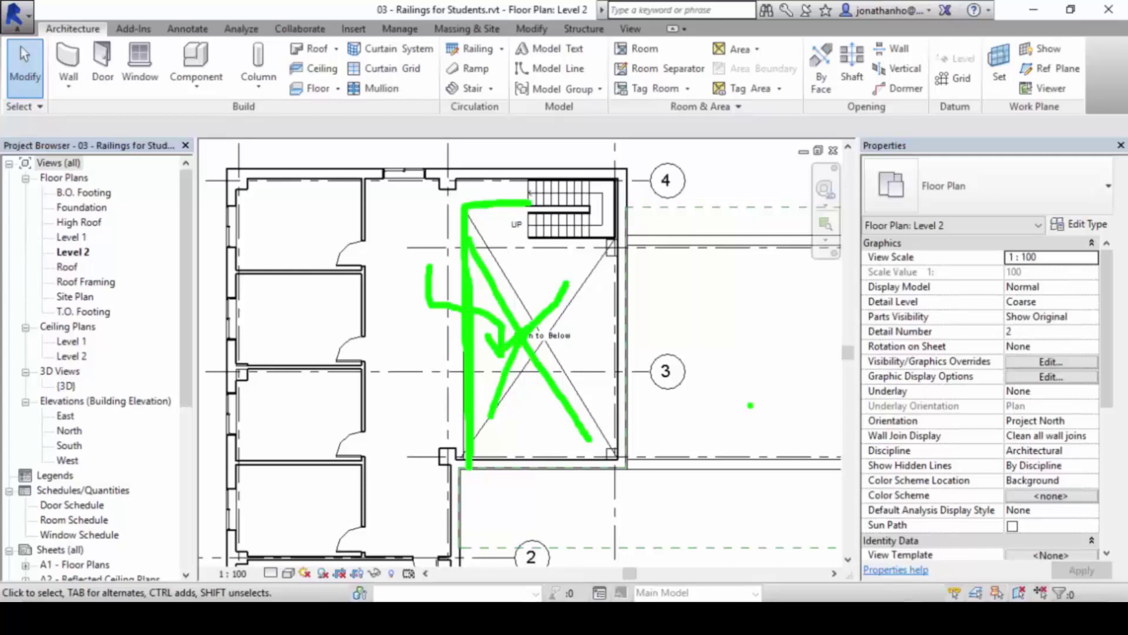
{"action": "key", "text": "Escape"}
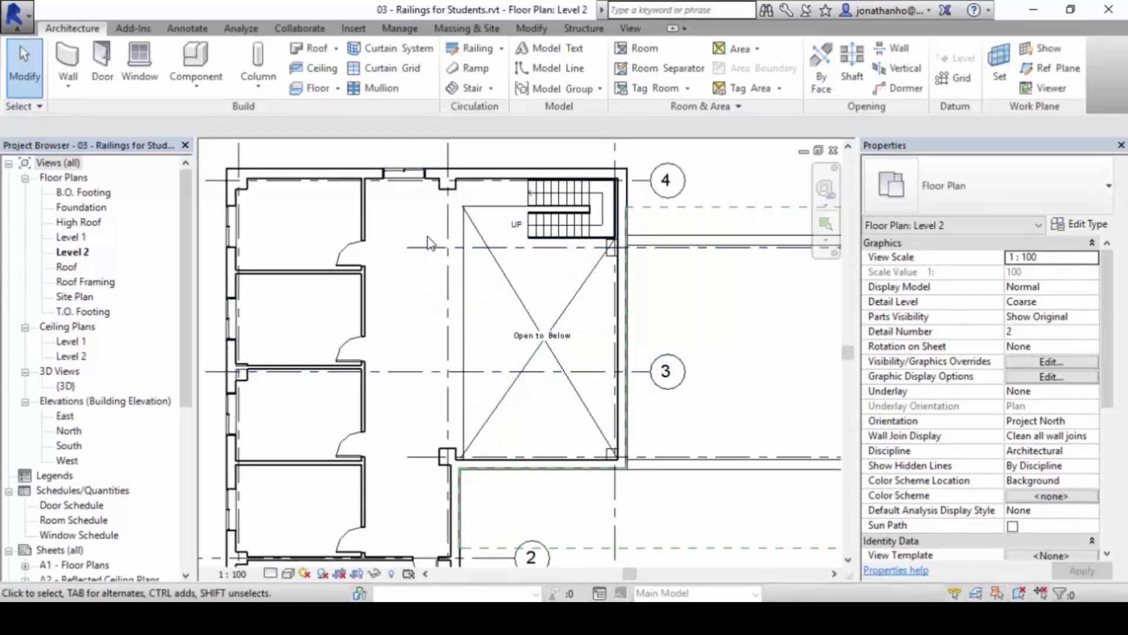
{"action": "scroll", "coordinate": [446, 287], "scroll_direction": "up", "scroll_amount": 1}
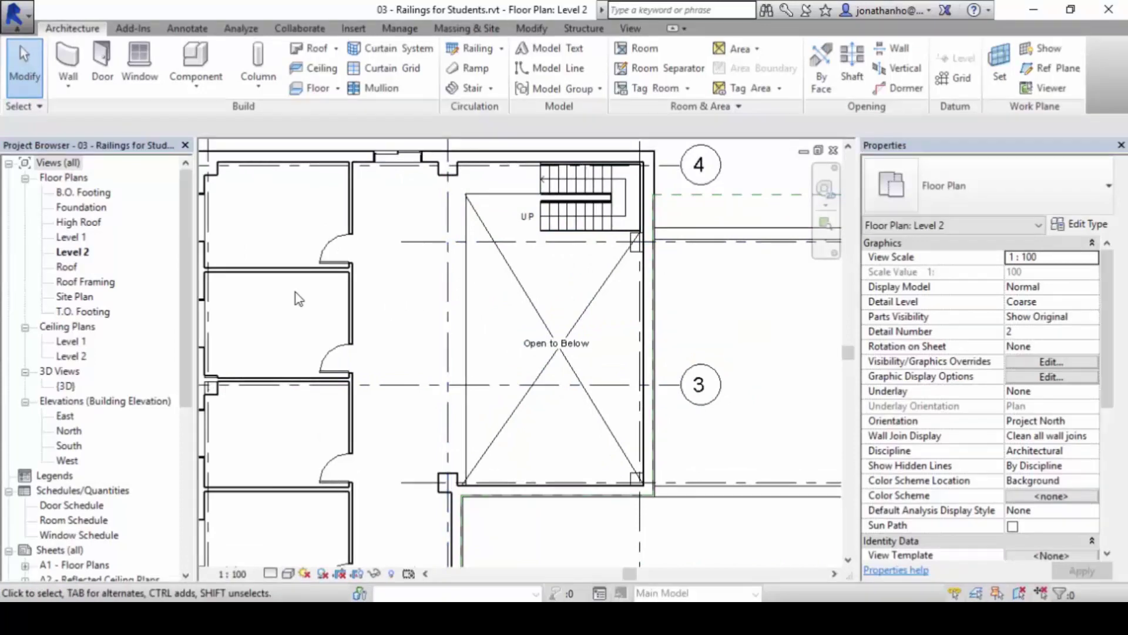
Step: Show the railing creation options, highlighting the Sketch Path option
{"action": "left_click", "coordinate": [501, 49]}
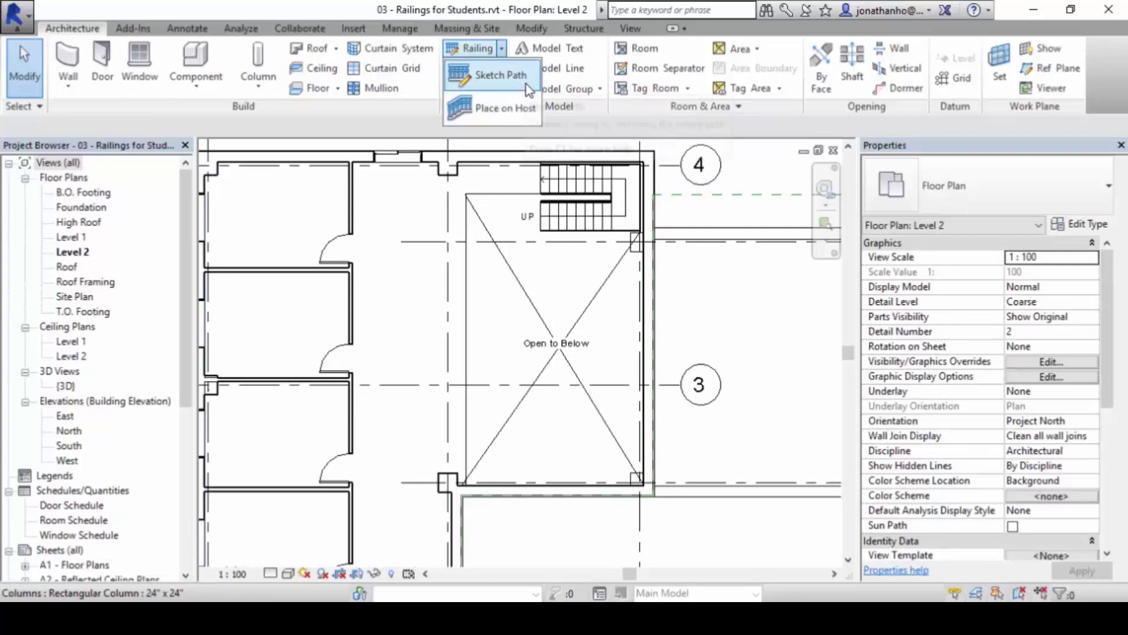
{"action": "mouse_move", "coordinate": [546, 55]}
{"action": "left_mouse_down"}
{"action": "mouse_move", "coordinate": [481, 37]}
{"action": "mouse_move", "coordinate": [399, 64]}
{"action": "mouse_move", "coordinate": [440, 104]}
{"action": "mouse_move", "coordinate": [552, 85]}
{"action": "left_mouse_up"}
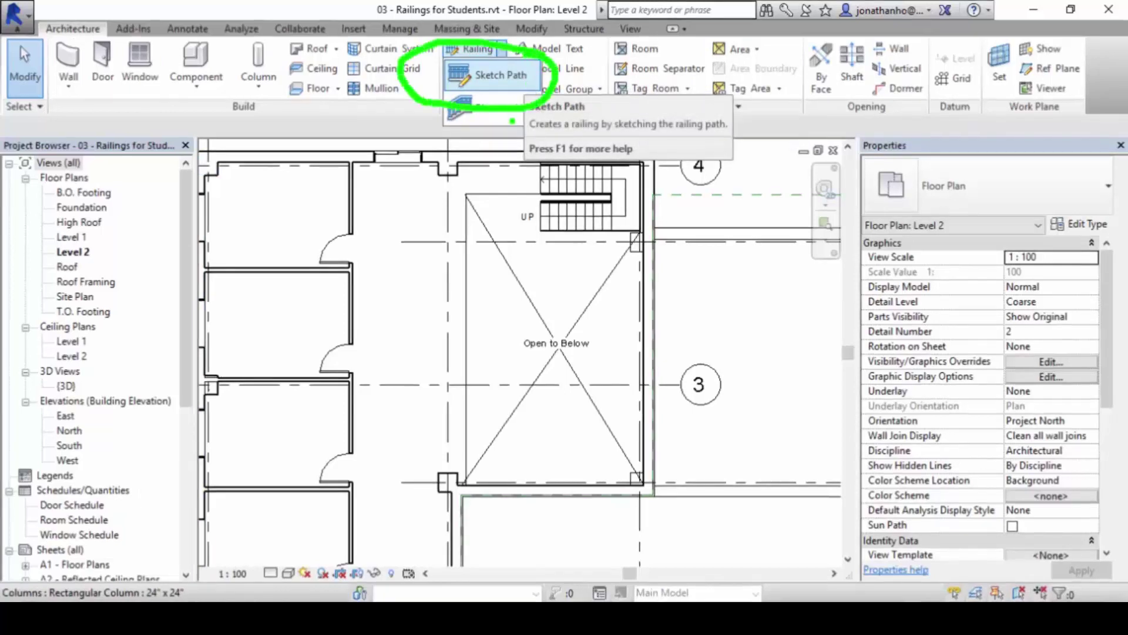
{"action": "key", "text": "Escape"}
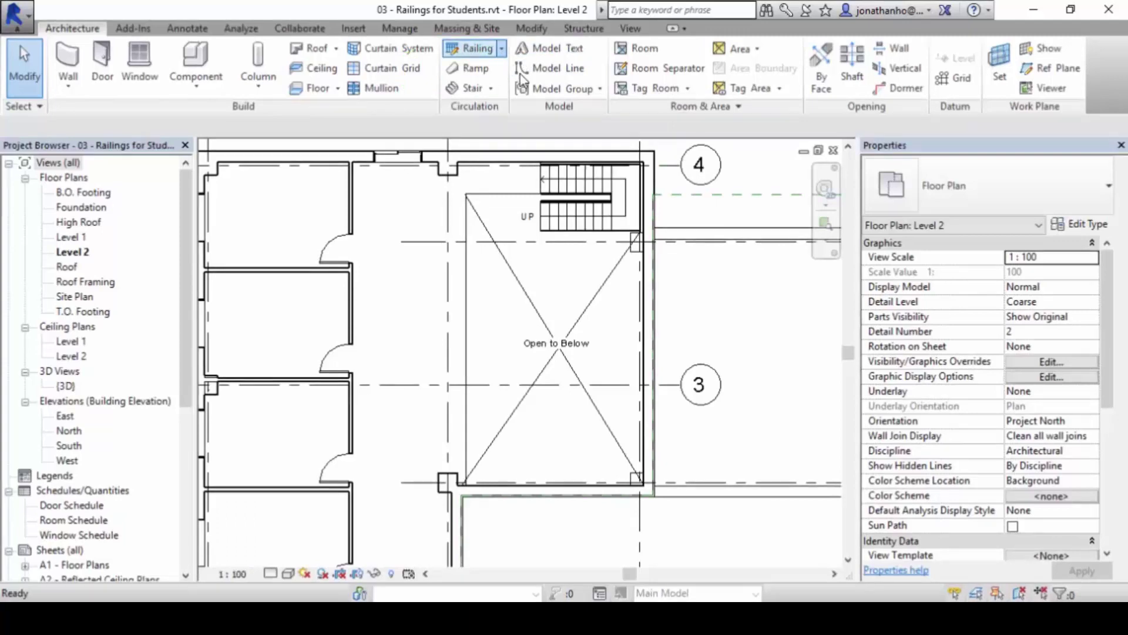
Step: Sketch the Guardrail - Pipe path along the void's top and left edges using Pick Lines, then finish
{"action": "left_click", "coordinate": [470, 48]}
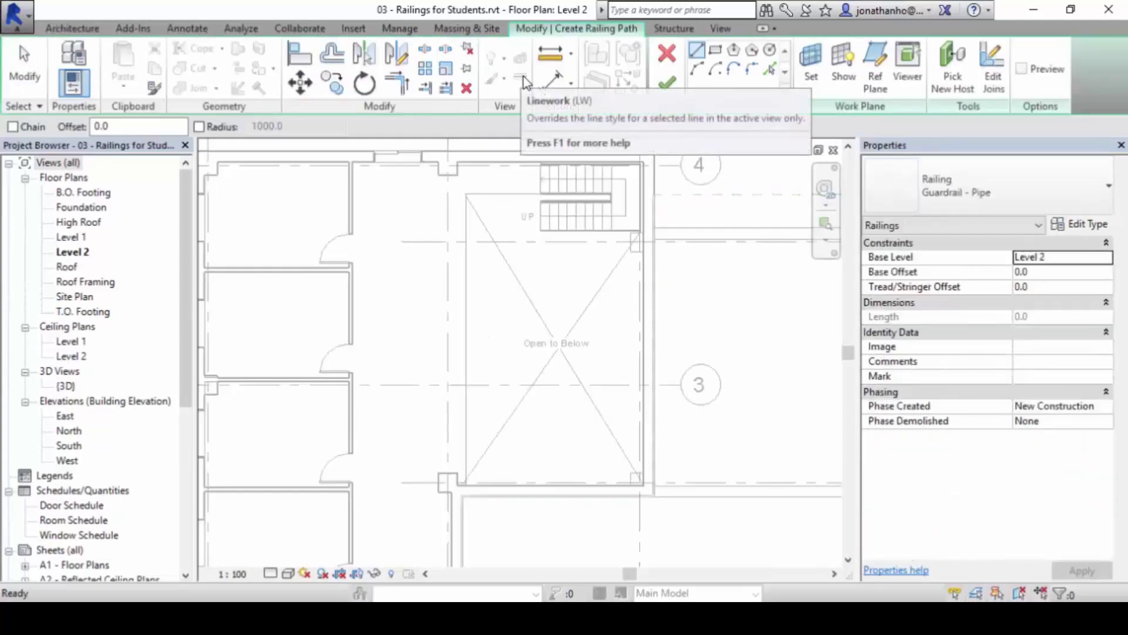
{"action": "left_click", "coordinate": [641, 231]}
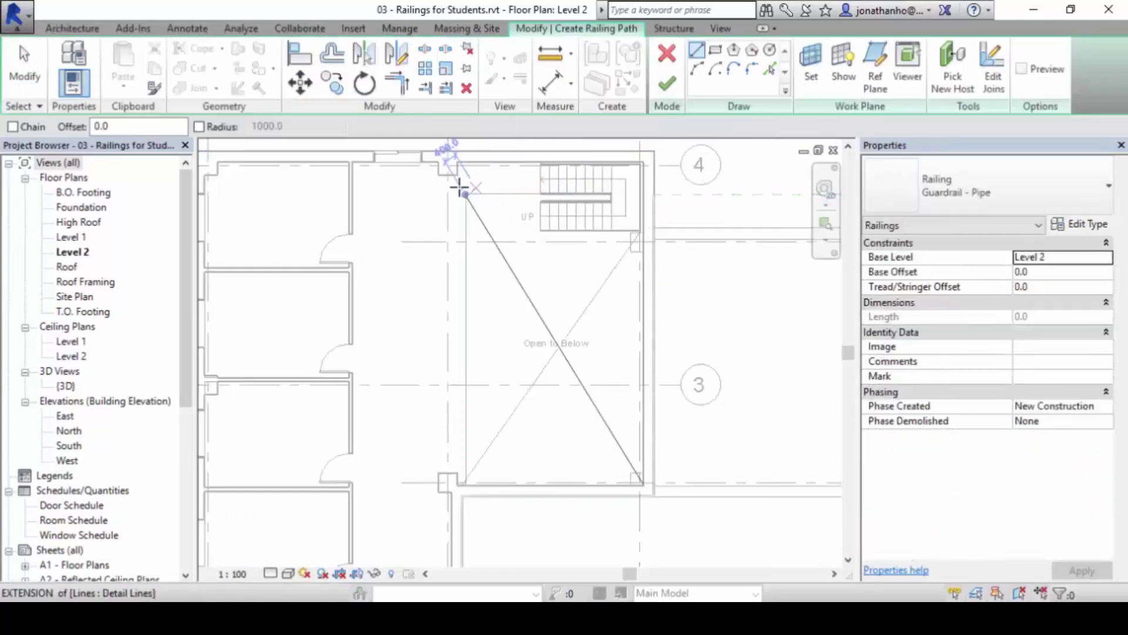
{"action": "left_click", "coordinate": [463, 485]}
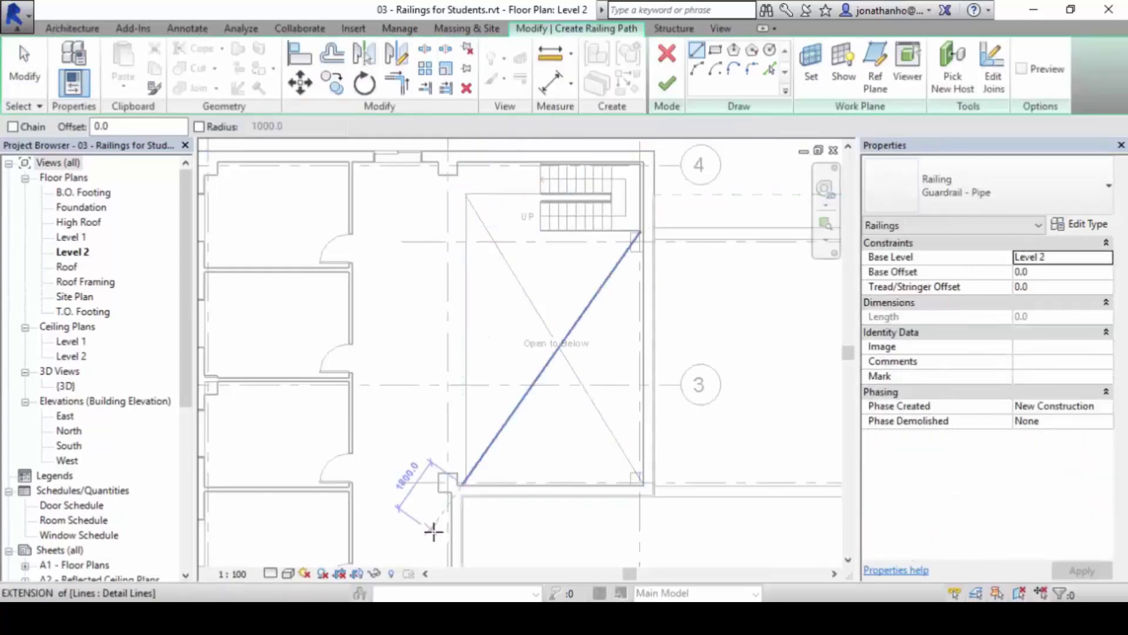
{"action": "left_click", "coordinate": [770, 71]}
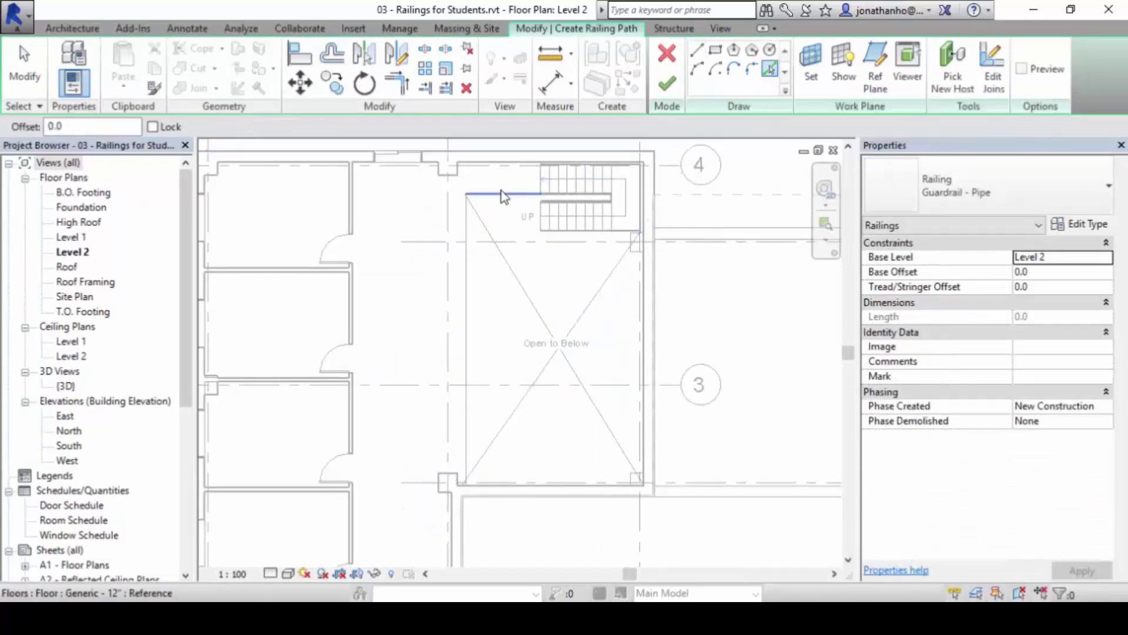
{"action": "left_click", "coordinate": [467, 253]}
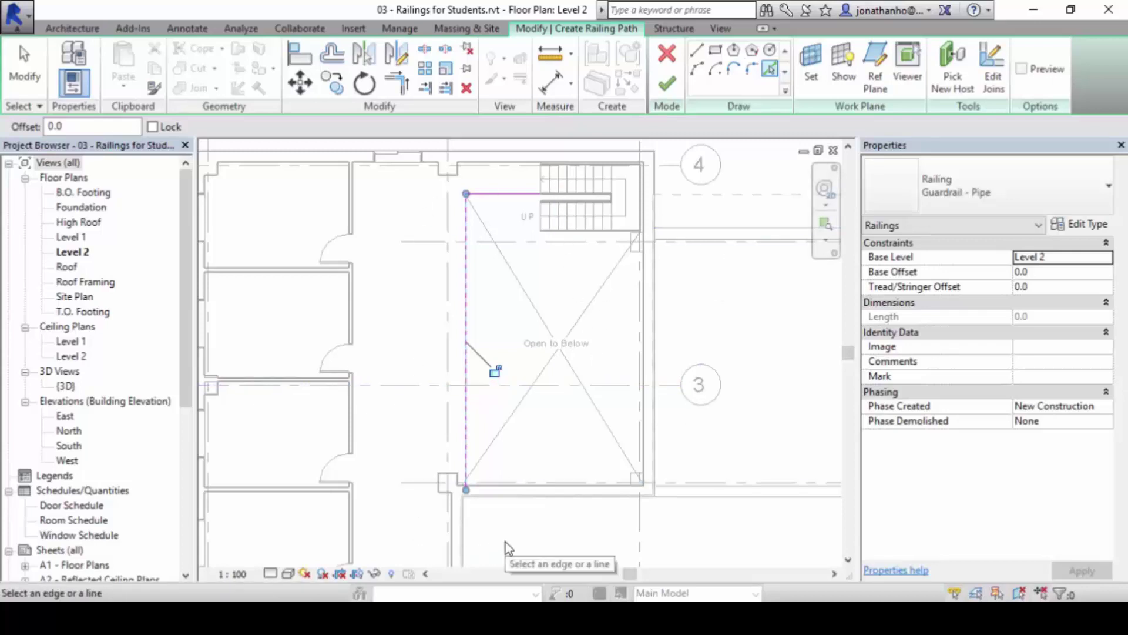
{"action": "left_click", "coordinate": [667, 84]}
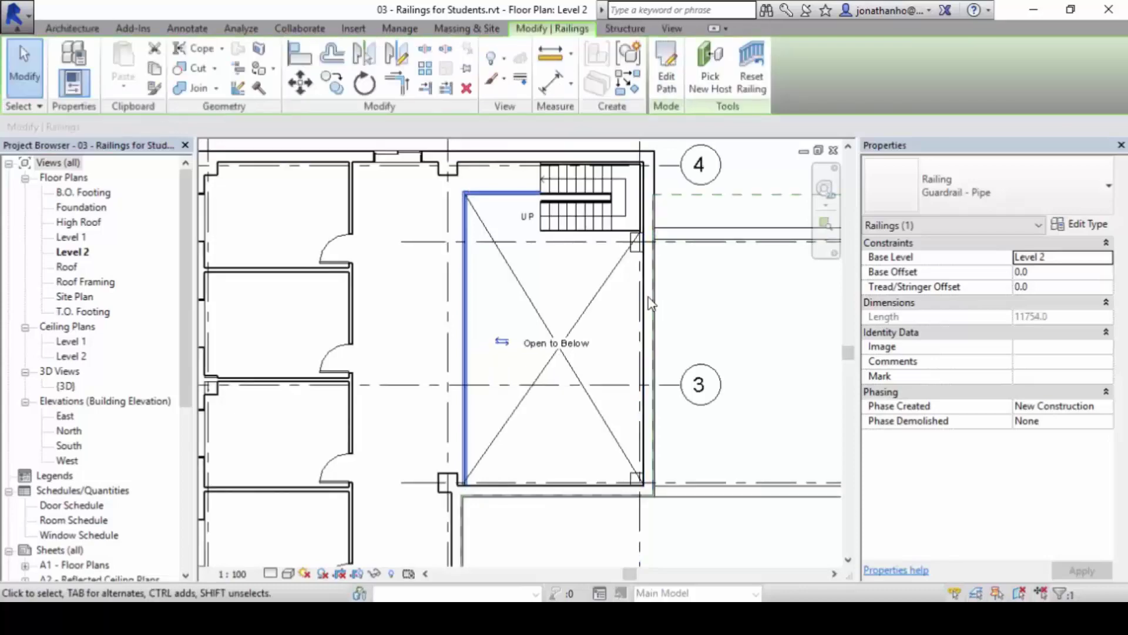
Step: Place a Camera with its eye at the void's lower right corner, aimed up-left, creating 3D View 1
{"action": "scroll", "coordinate": [488, 174], "scroll_direction": "up", "scroll_amount": 3}
{"action": "scroll", "coordinate": [524, 266], "scroll_direction": "down", "scroll_amount": 2}
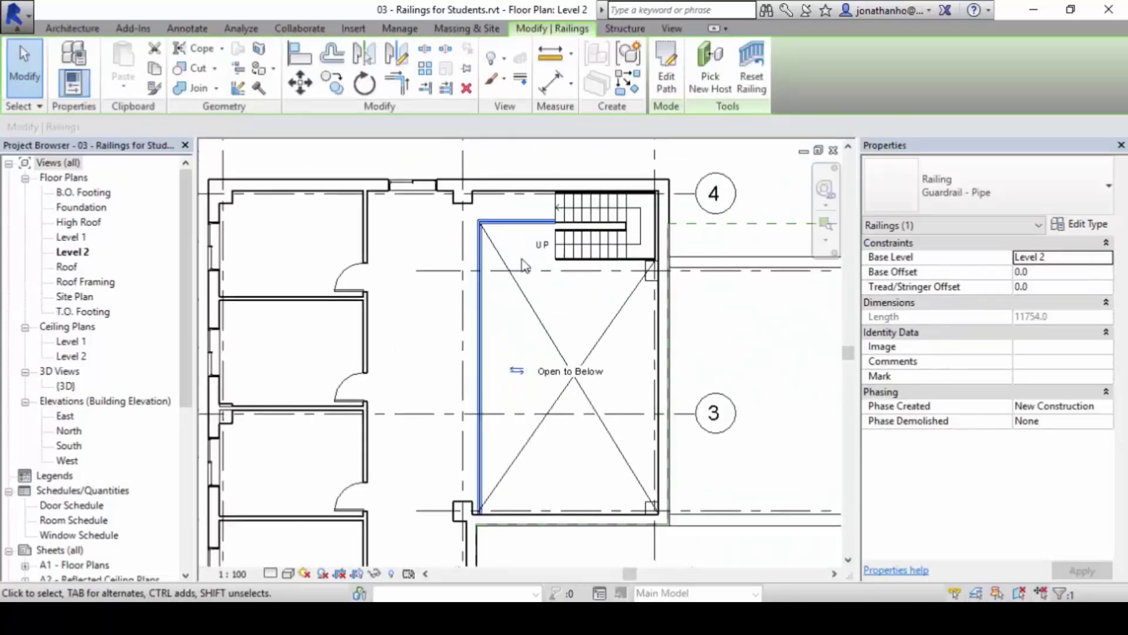
{"action": "scroll", "coordinate": [525, 266], "scroll_direction": "up", "scroll_amount": 3}
{"action": "scroll", "coordinate": [513, 194], "scroll_direction": "down", "scroll_amount": 3}
{"action": "middle_click_drag", "start_coordinate": [441, 189], "coordinate": [476, 212]}
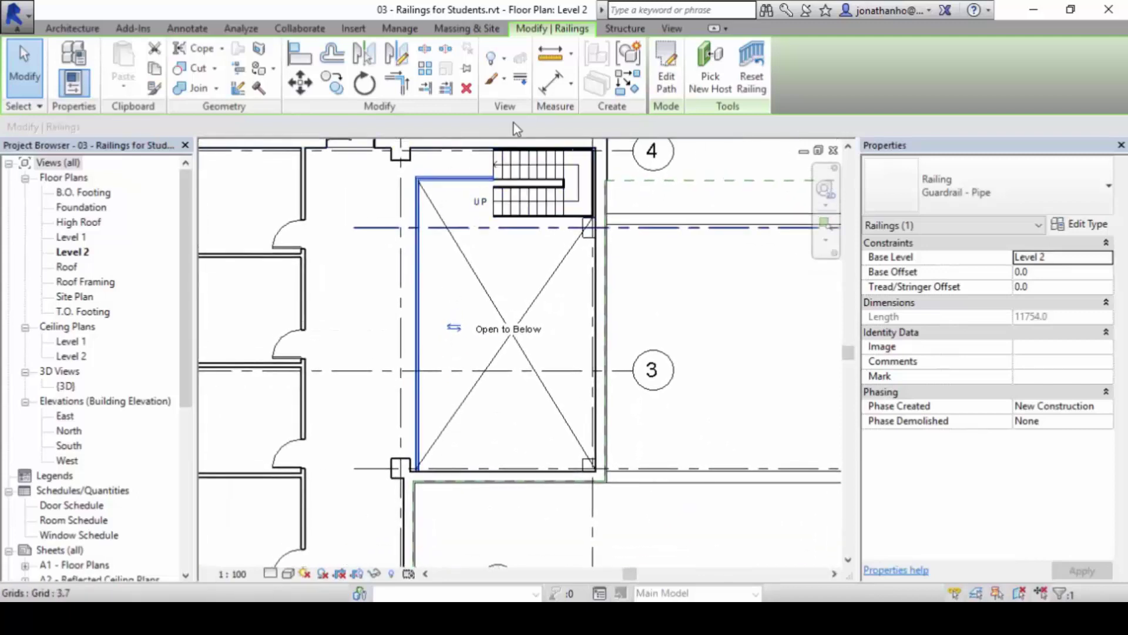
{"action": "left_click", "coordinate": [672, 29]}
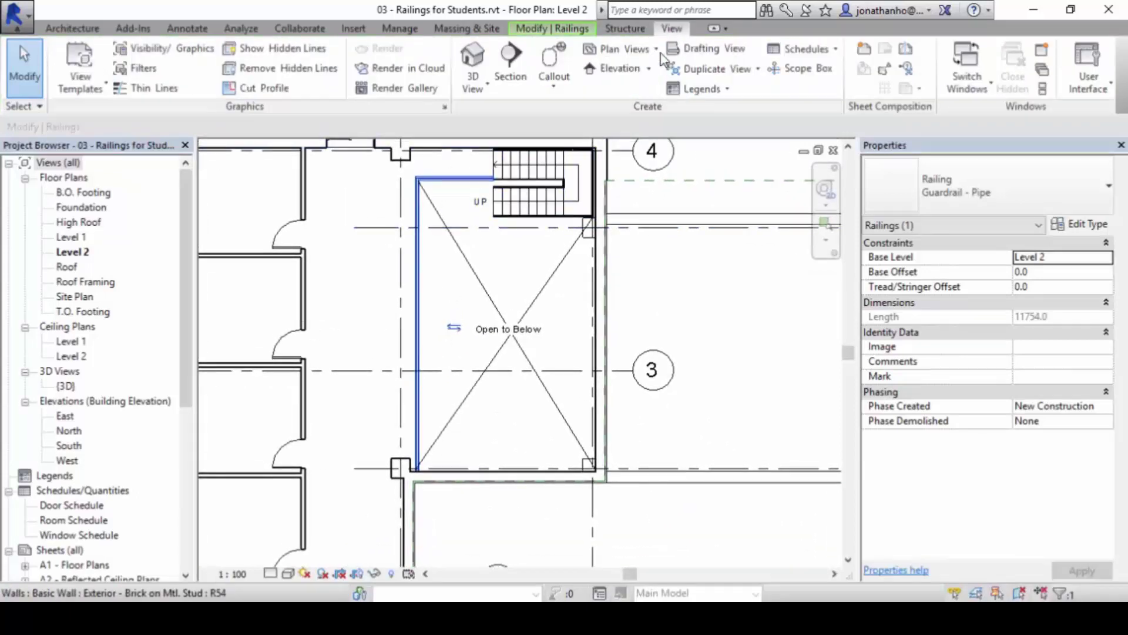
{"action": "left_click", "coordinate": [481, 89]}
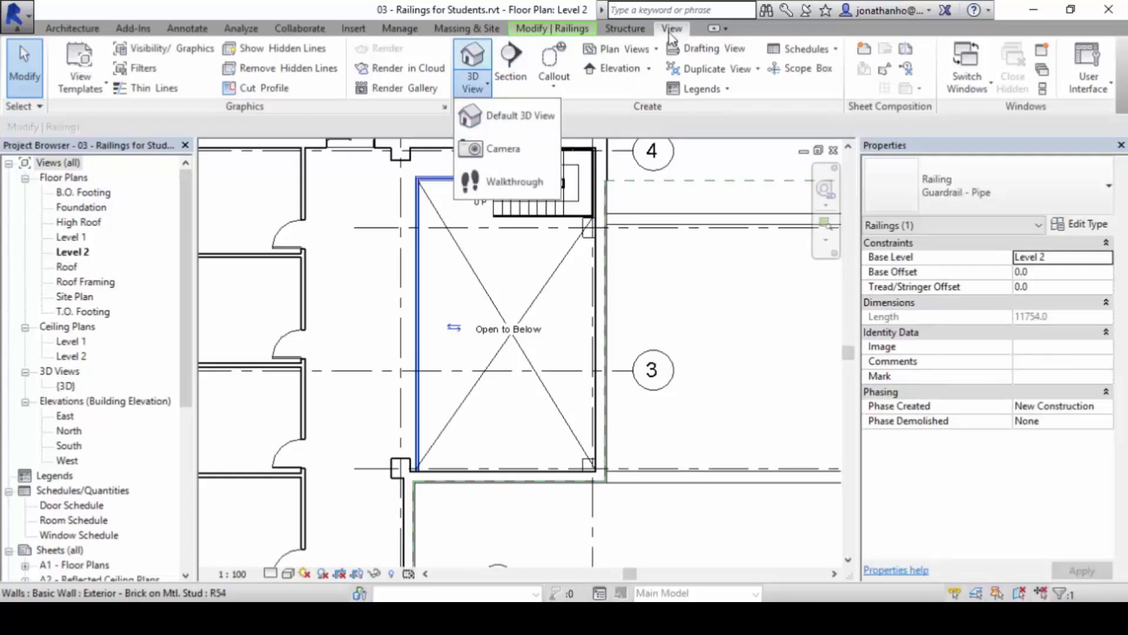
{"action": "left_click", "coordinate": [537, 157]}
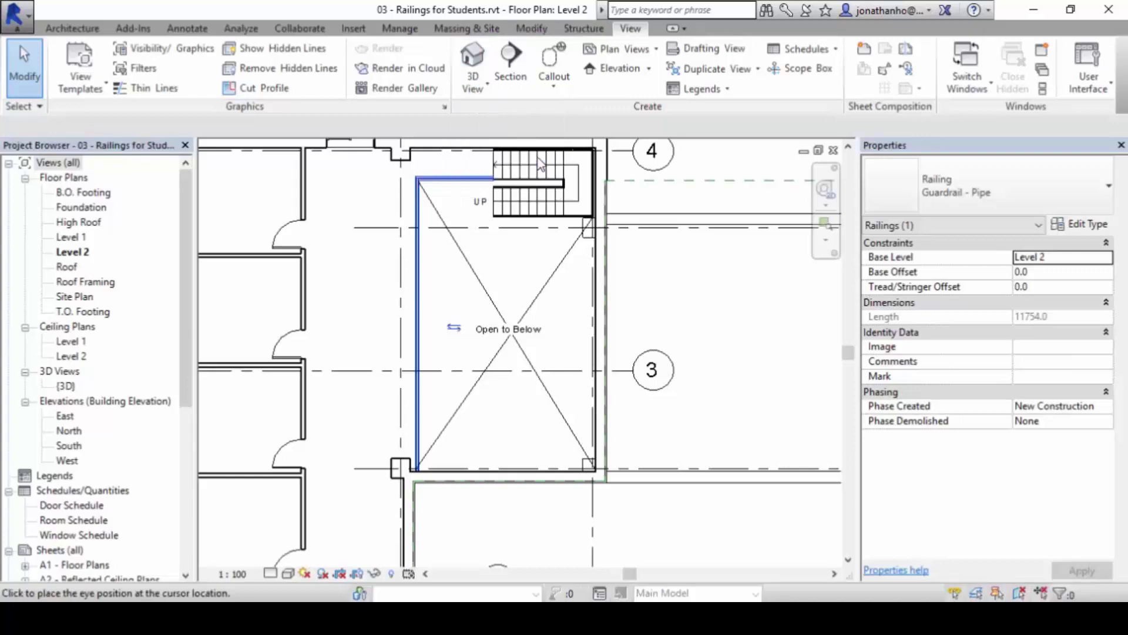
{"action": "left_click", "coordinate": [563, 438]}
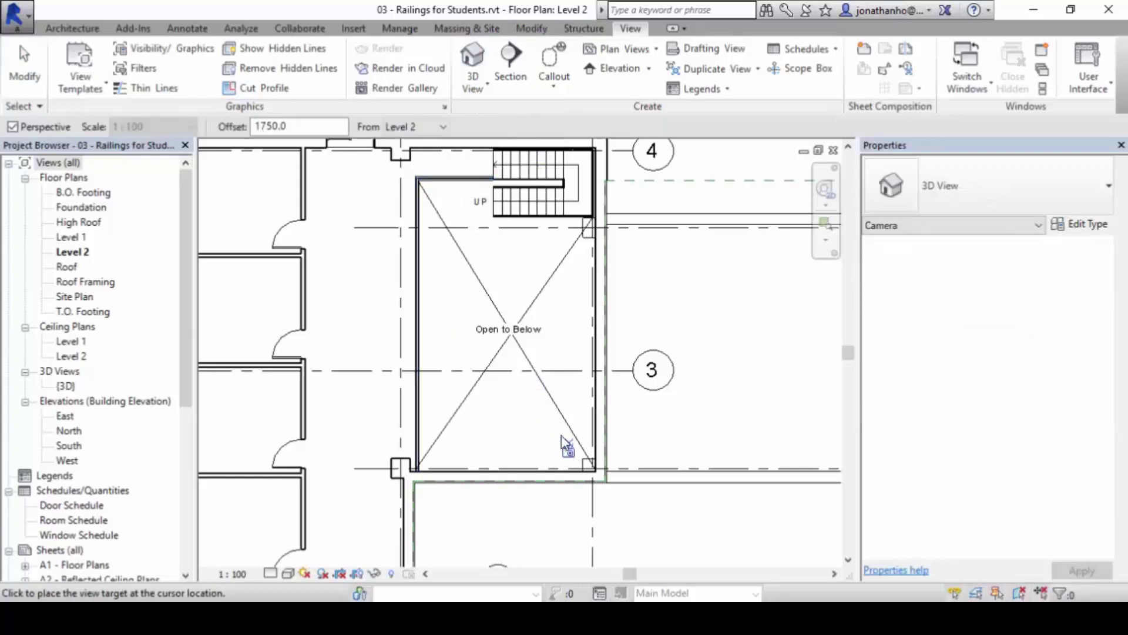
{"action": "left_click", "coordinate": [377, 175]}
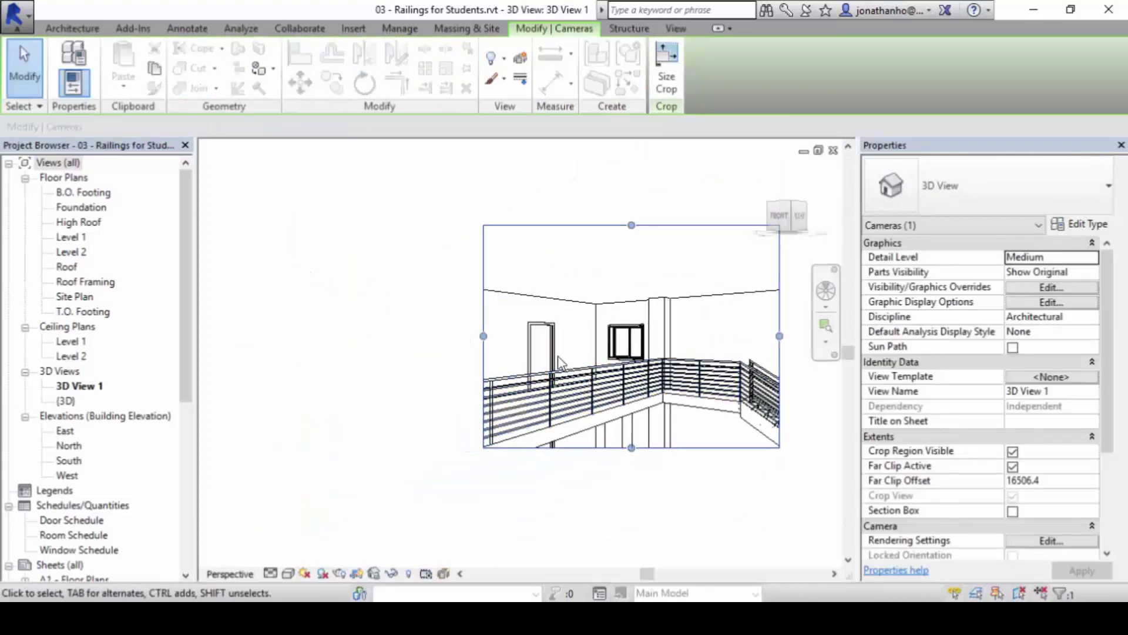
Step: Widen the 3D View 1 crop to the left and right and zoom toward the pipe guardrail
{"action": "left_click_drag", "start_coordinate": [483, 336], "coordinate": [317, 336]}
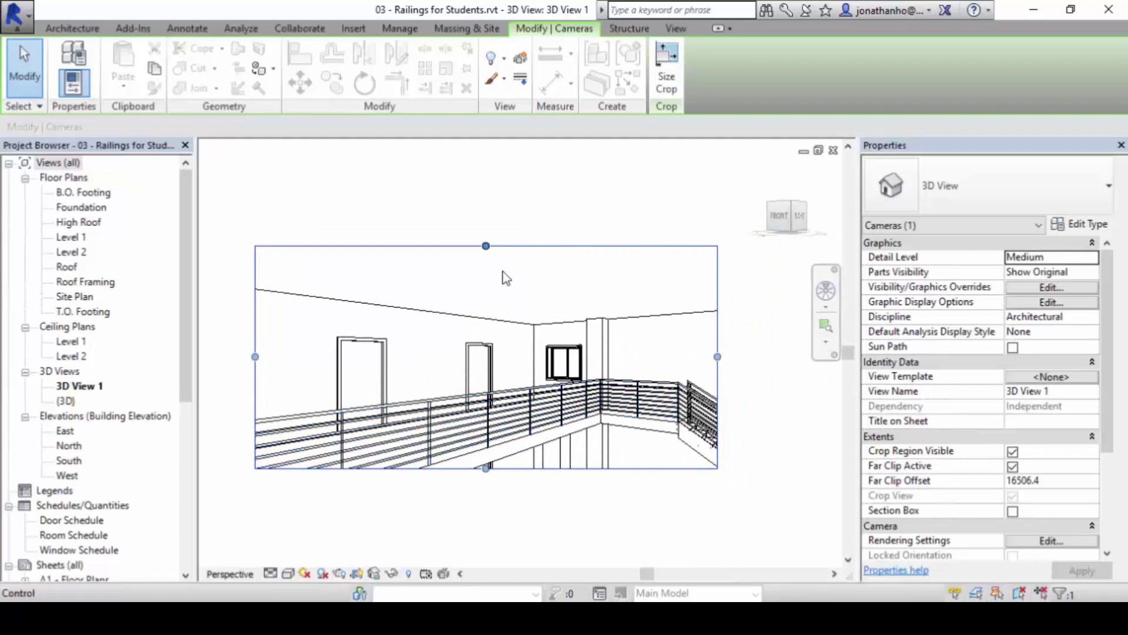
{"action": "left_click_drag", "start_coordinate": [718, 356], "coordinate": [721, 357]}
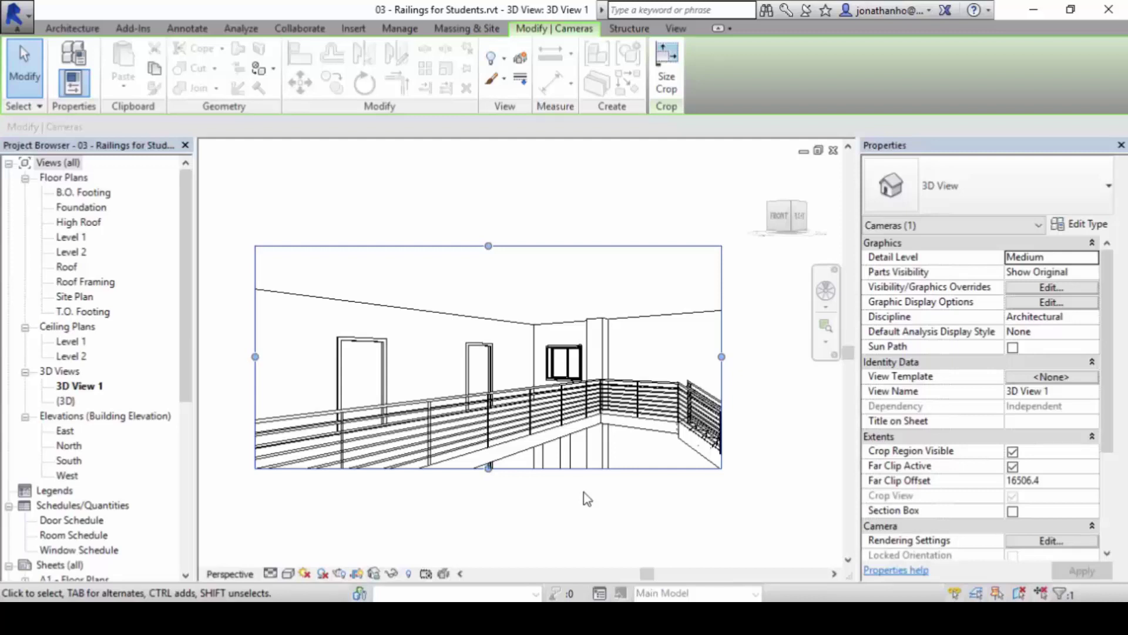
{"action": "scroll", "coordinate": [597, 471], "scroll_direction": "up", "scroll_amount": 3}
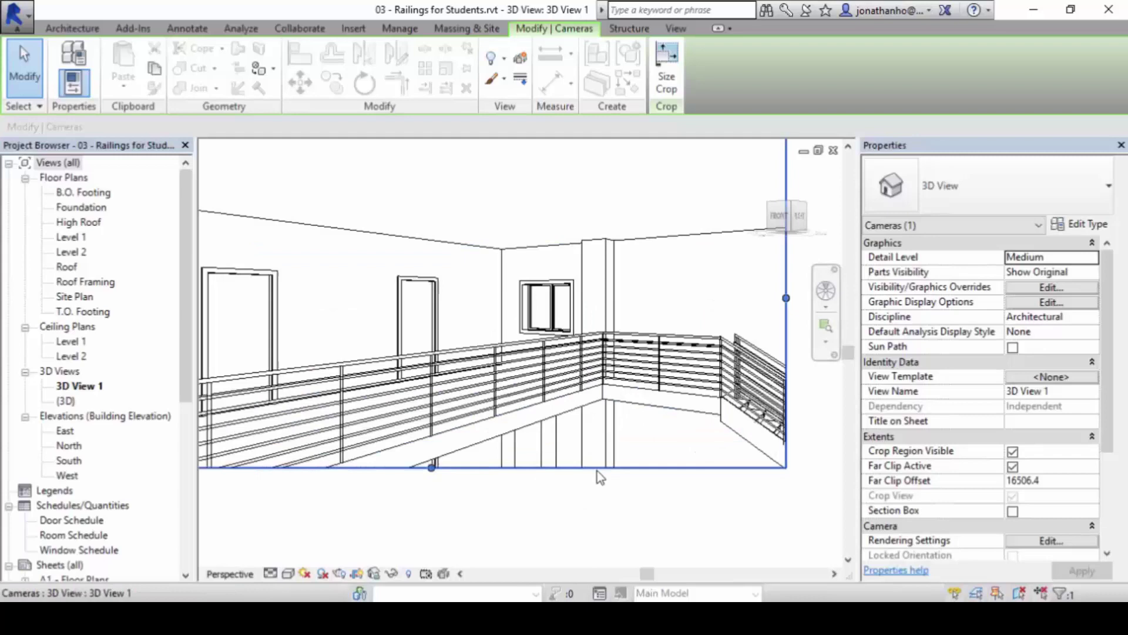
{"action": "scroll", "coordinate": [599, 357], "scroll_direction": "up", "scroll_amount": 4}
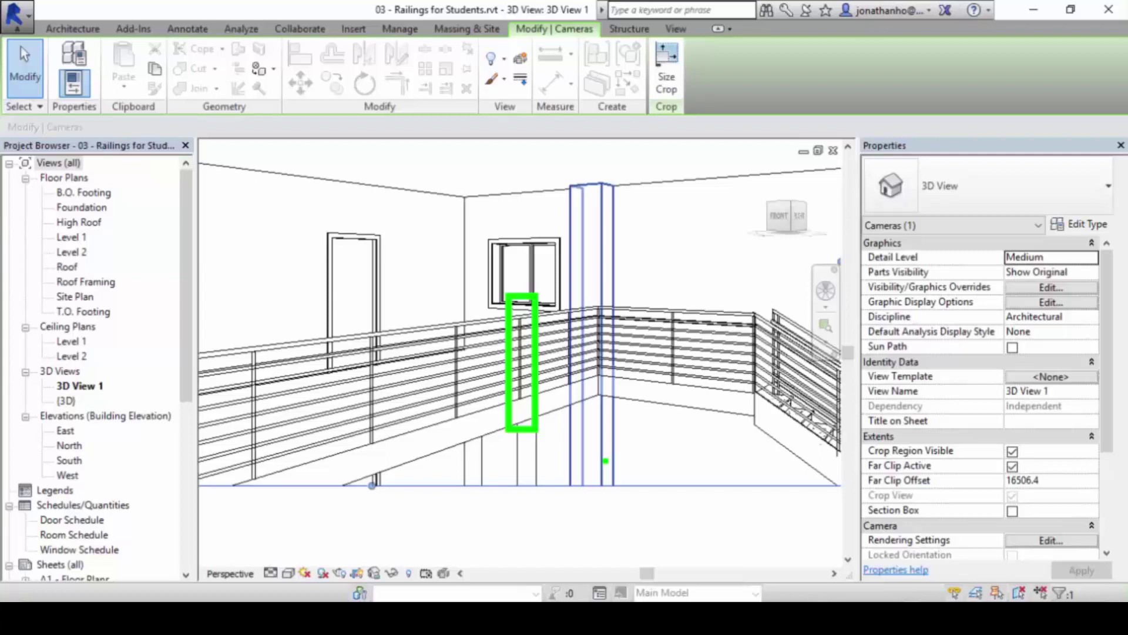
{"action": "left_click_drag", "start_coordinate": [439, 304], "coordinate": [473, 430]}
{"action": "left_click_drag", "start_coordinate": [341, 314], "coordinate": [395, 467]}
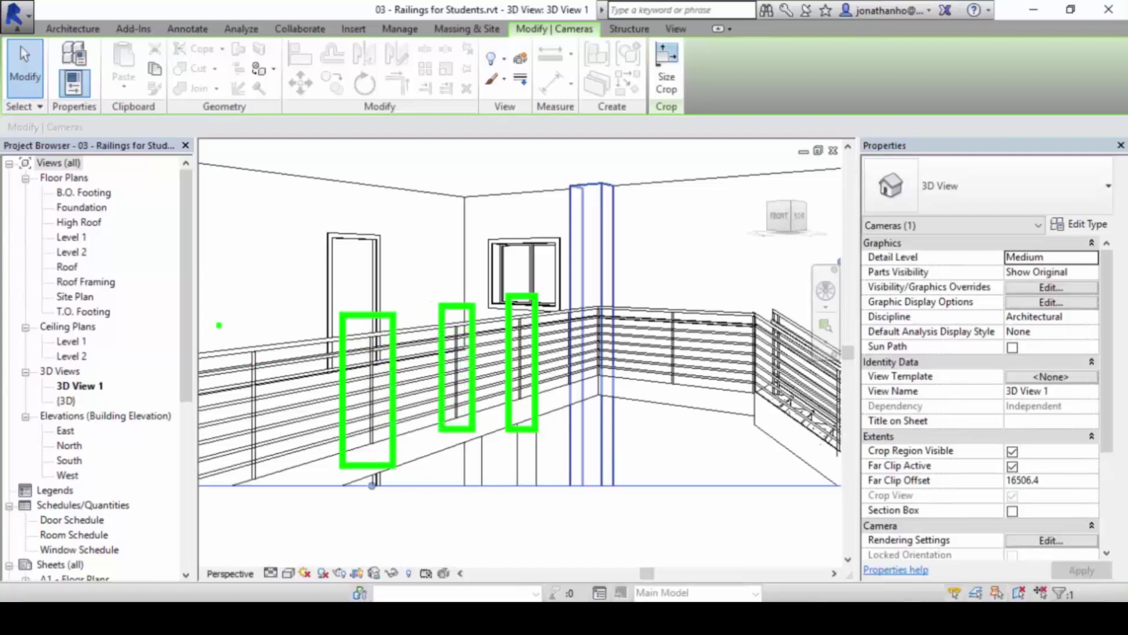
{"action": "left_click_drag", "start_coordinate": [227, 322], "coordinate": [275, 492]}
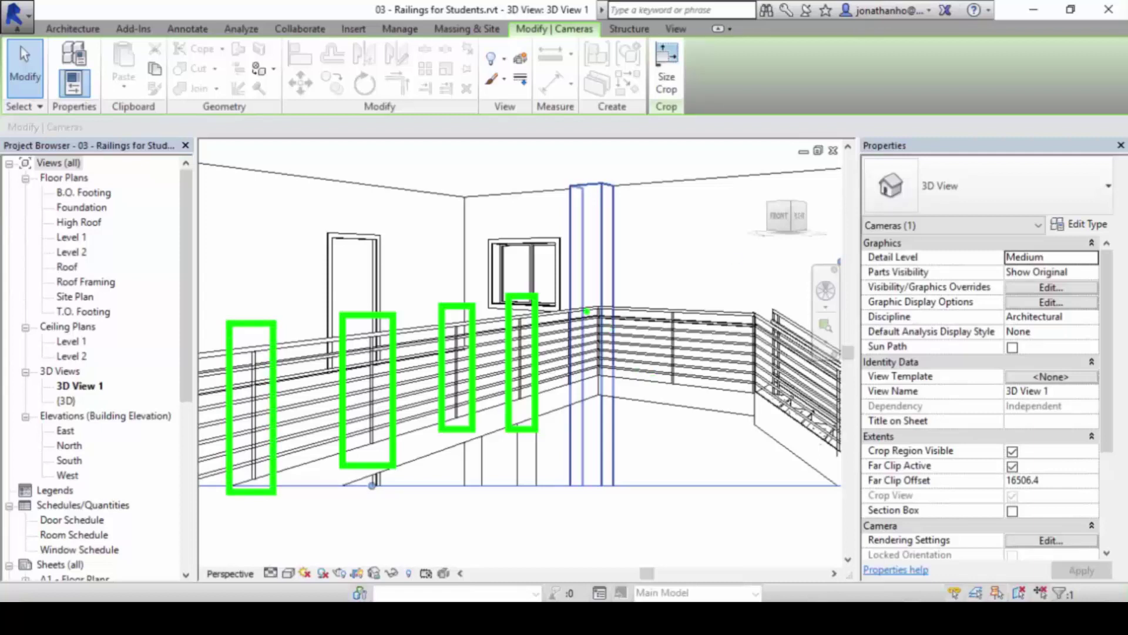
{"action": "left_click_drag", "start_coordinate": [586, 292], "coordinate": [613, 393], "text": "ctrl"}
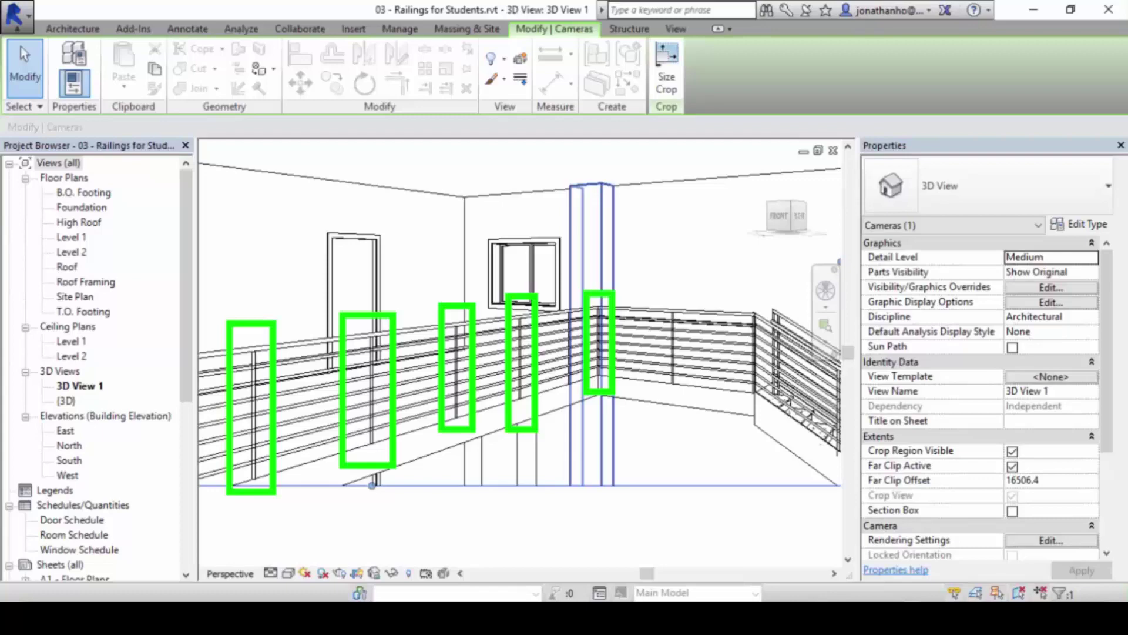
{"action": "left_click_drag", "start_coordinate": [600, 307], "coordinate": [750, 306]}
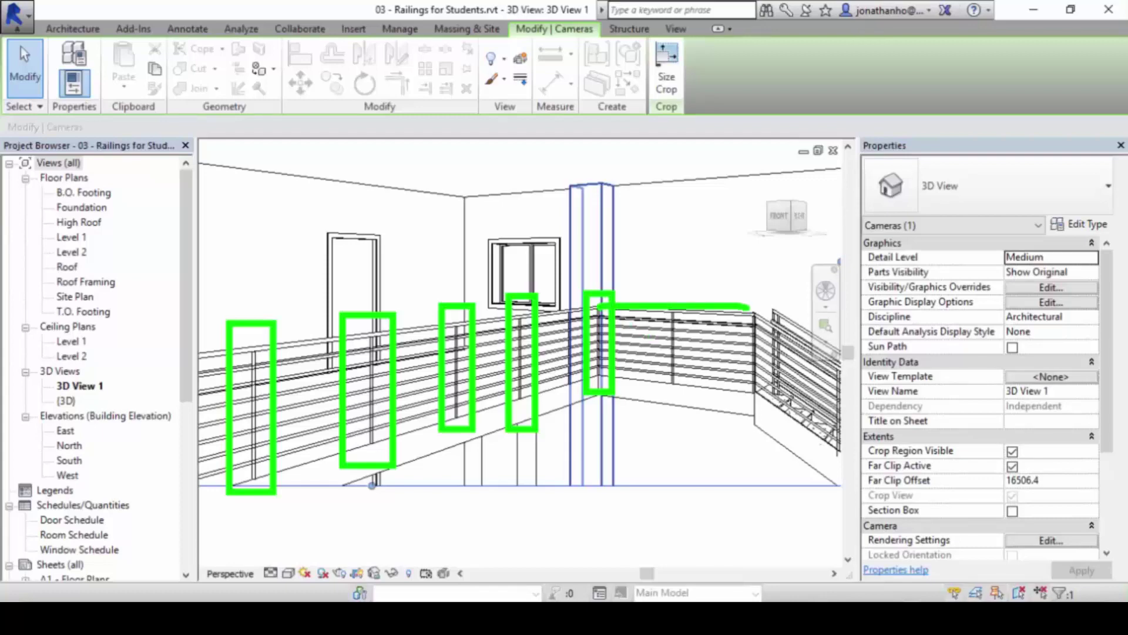
{"action": "key", "text": "Escape"}
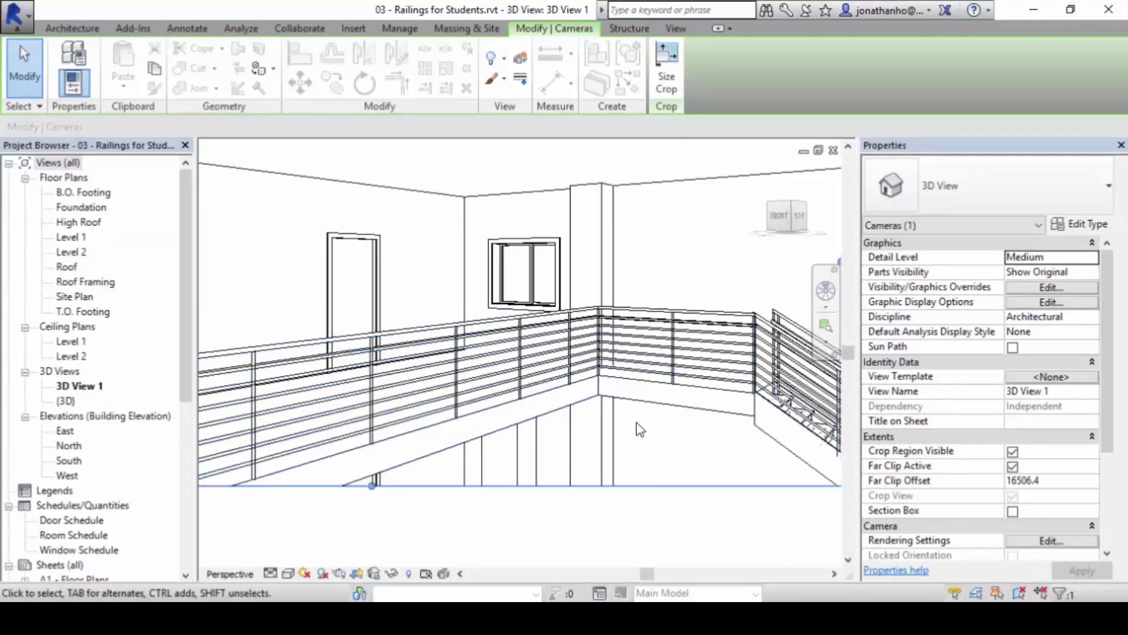
{"action": "left_click", "coordinate": [826, 325]}
{"action": "left_click", "coordinate": [647, 350]}
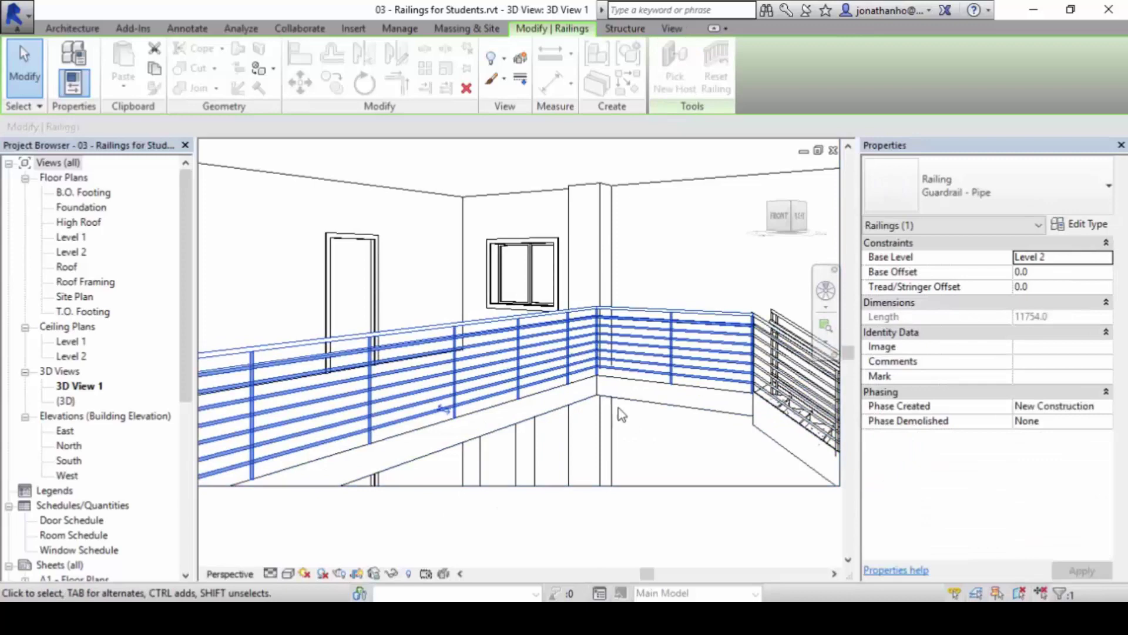
{"action": "left_click", "coordinate": [1094, 226]}
{"action": "left_click_drag", "start_coordinate": [529, 36], "coordinate": [782, 58]}
{"action": "mouse_move", "coordinate": [478, 233]}
{"action": "left_mouse_down"}
{"action": "mouse_move", "coordinate": [575, 281]}
{"action": "mouse_move", "coordinate": [599, 274]}
{"action": "left_mouse_up"}
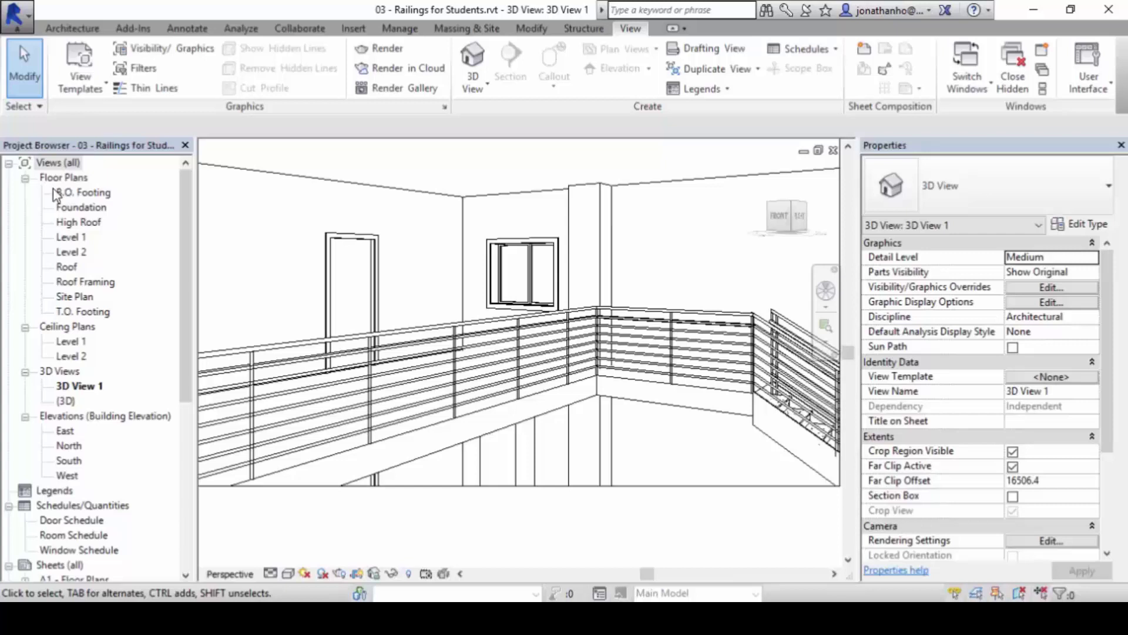
Step: Open Floor Plans > Level 2, zoom in, and select the Guardrail - Pipe railing
{"action": "left_click", "coordinate": [72, 252]}
{"action": "double_click", "coordinate": [72, 252]}
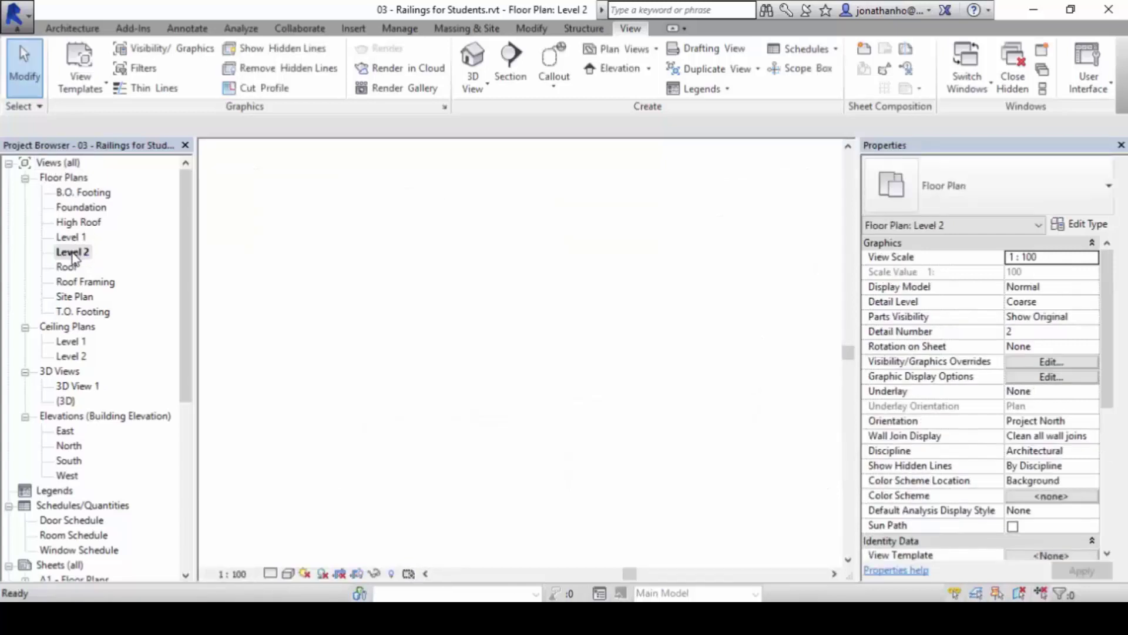
{"action": "scroll", "coordinate": [427, 203], "scroll_direction": "up", "scroll_amount": 3}
{"action": "scroll", "coordinate": [428, 202], "scroll_direction": "up", "scroll_amount": 4}
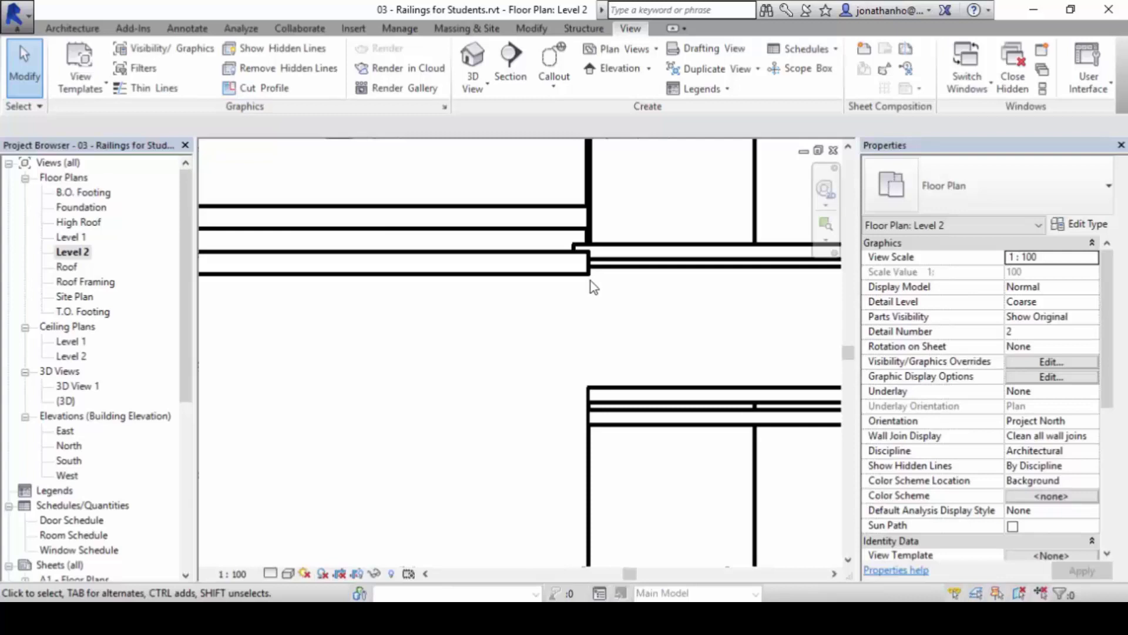
{"action": "left_click", "coordinate": [475, 274]}
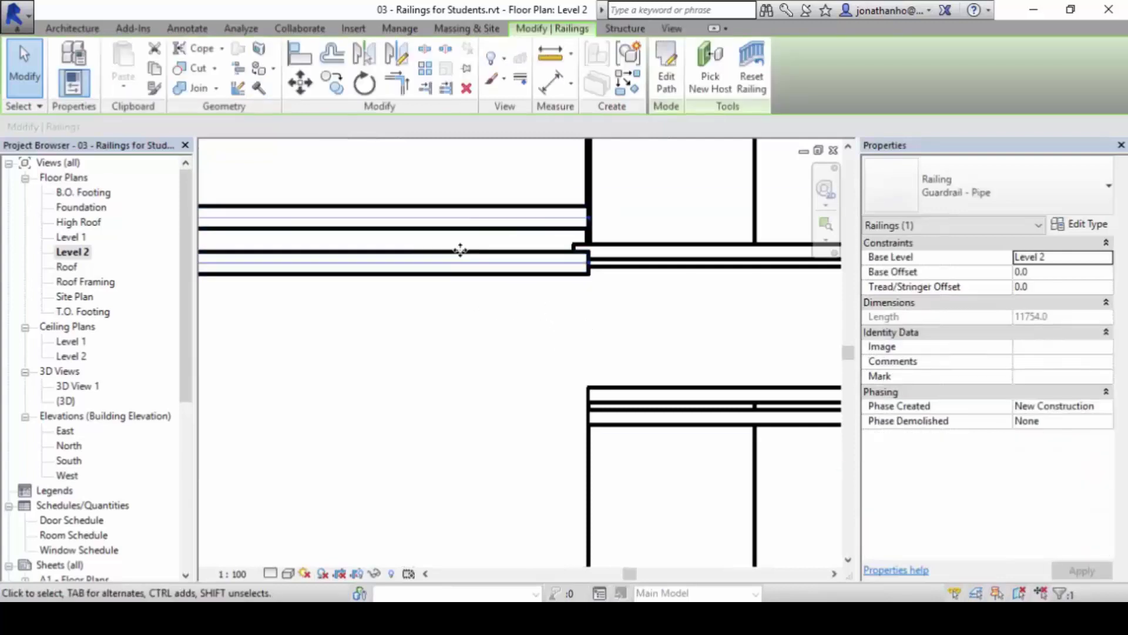
Step: Set the Guardrail - Pipe type's Baluster Offset to 100 and confirm
{"action": "left_click", "coordinate": [1091, 226]}
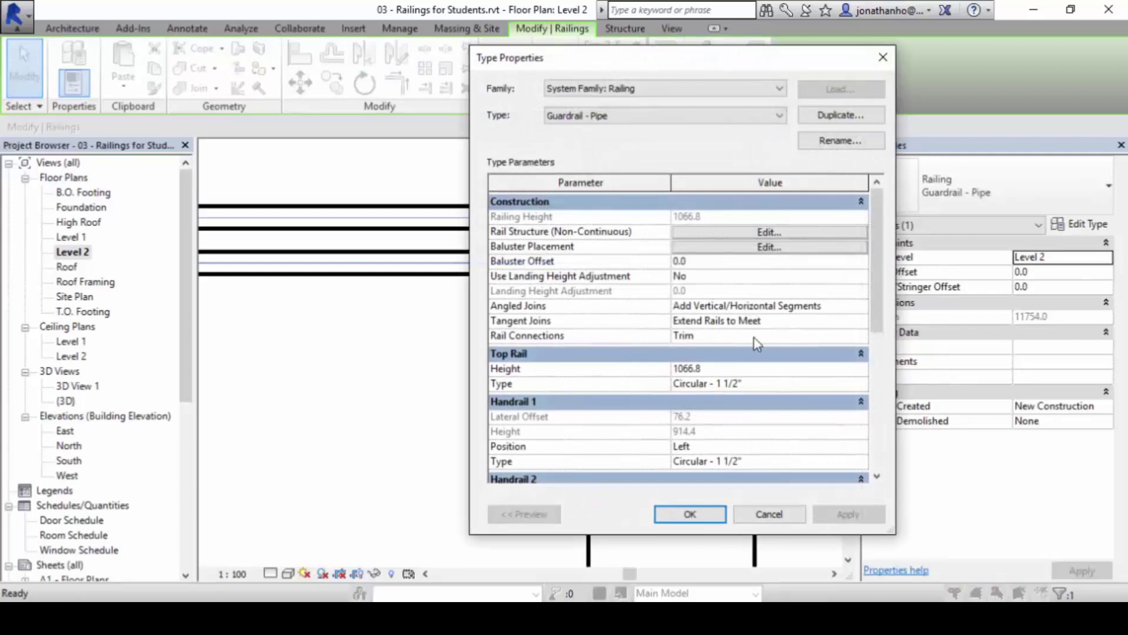
{"action": "left_click", "coordinate": [735, 262]}
{"action": "type", "text": "100"}
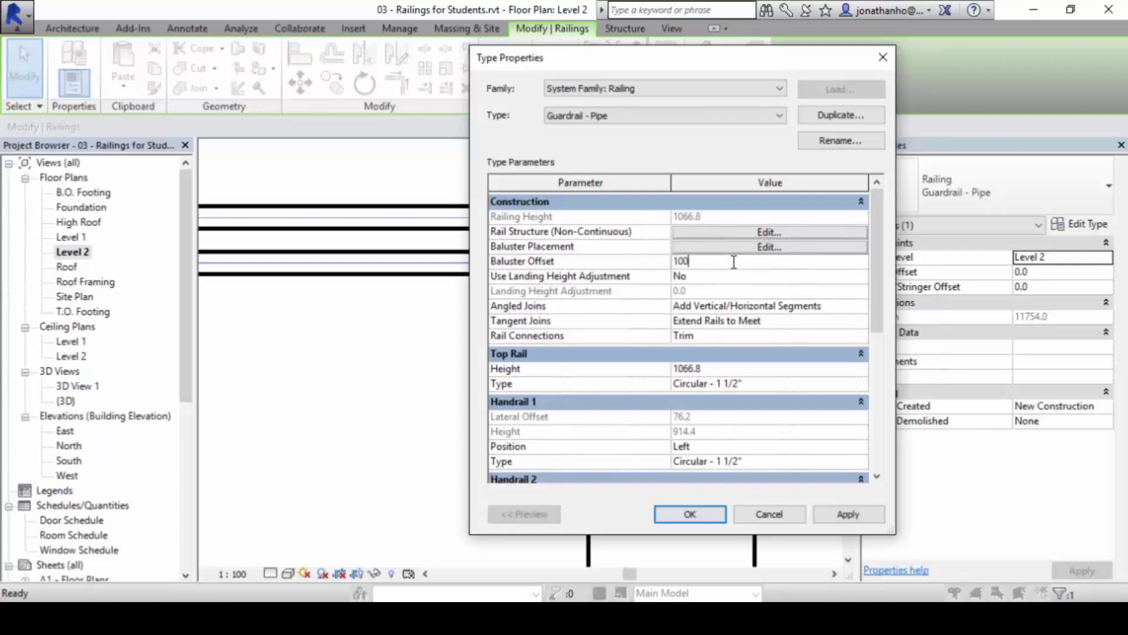
{"action": "left_click", "coordinate": [688, 525]}
{"action": "left_click", "coordinate": [687, 519]}
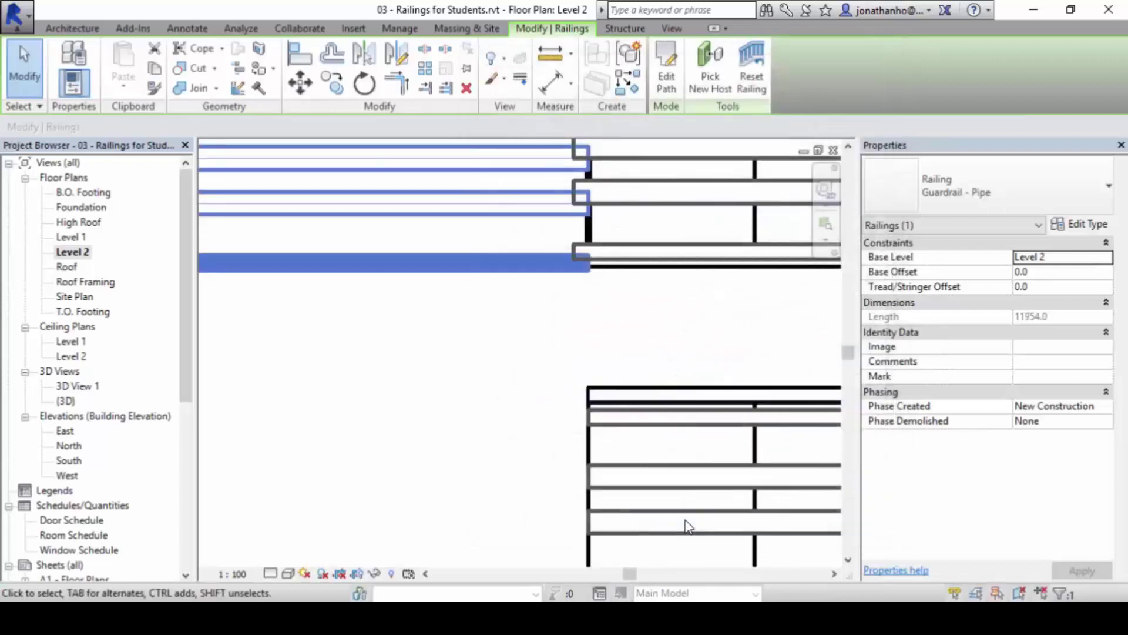
Step: Reselect the railing near the UP stair and recheck its type properties, cancelling without changes
{"action": "left_click", "coordinate": [452, 352]}
{"action": "middle_click_drag", "start_coordinate": [460, 348], "coordinate": [364, 362]}
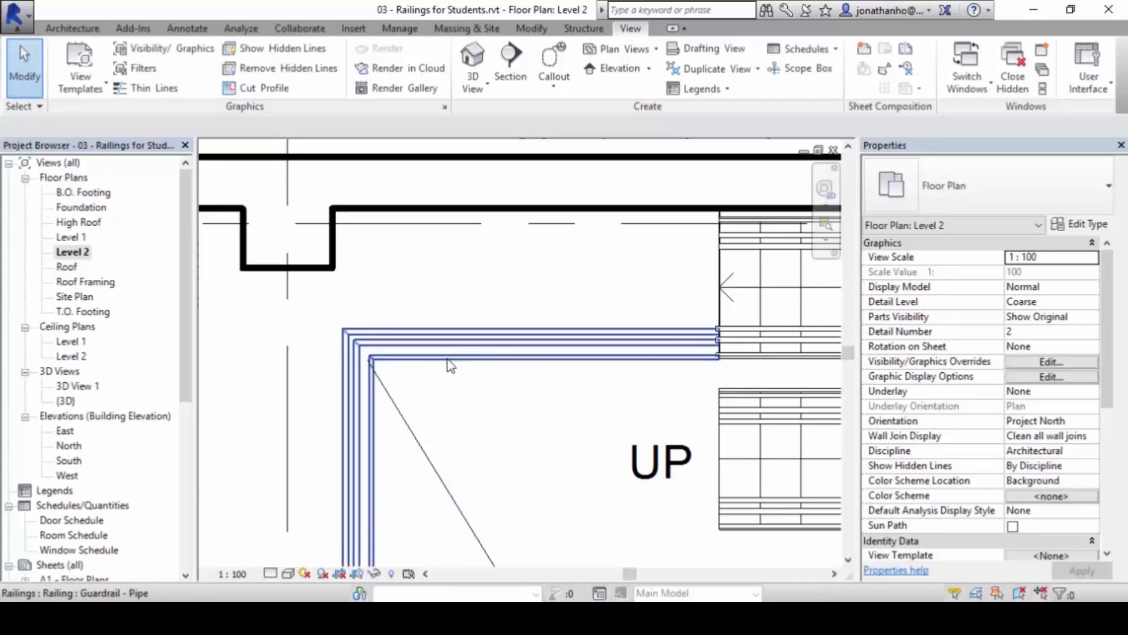
{"action": "scroll", "coordinate": [454, 385], "scroll_direction": "up", "scroll_amount": 2}
{"action": "middle_click_drag", "start_coordinate": [454, 385], "coordinate": [617, 332]}
{"action": "scroll", "coordinate": [668, 344], "scroll_direction": "up", "scroll_amount": 2}
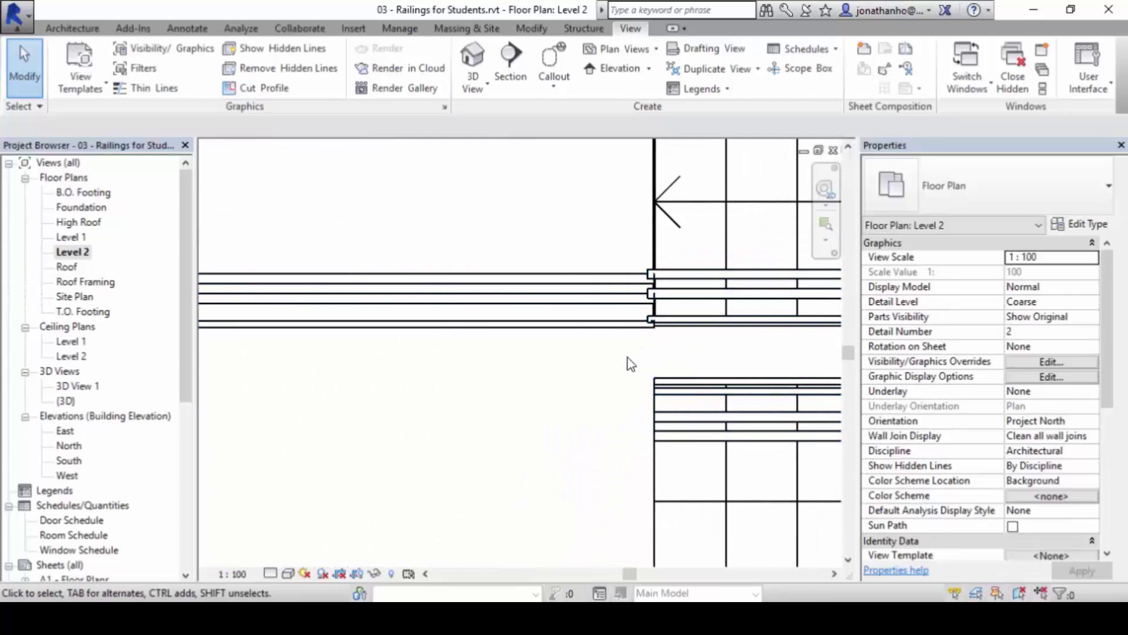
{"action": "left_click", "coordinate": [592, 324]}
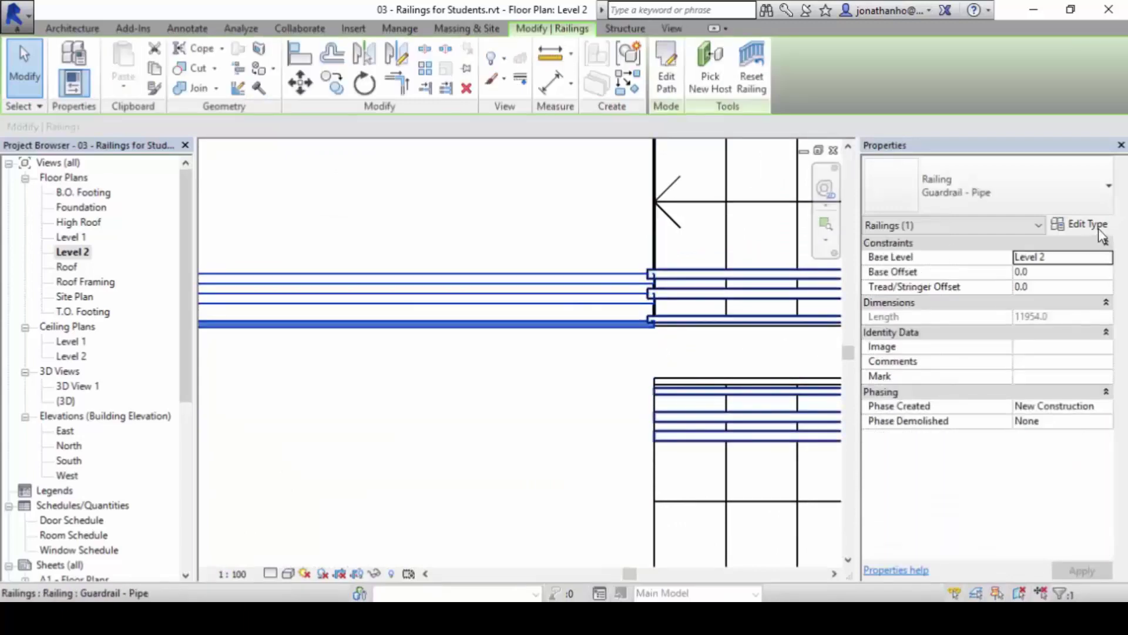
{"action": "left_click", "coordinate": [1094, 225]}
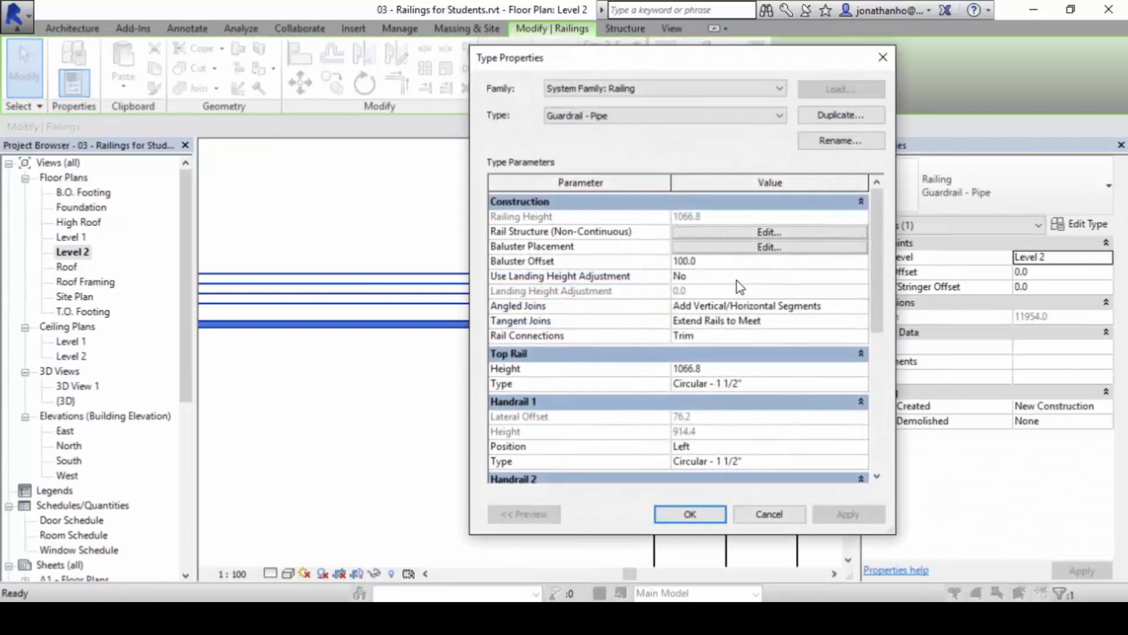
{"action": "left_click", "coordinate": [761, 514]}
{"action": "scroll", "coordinate": [540, 397], "scroll_direction": "down", "scroll_amount": 3}
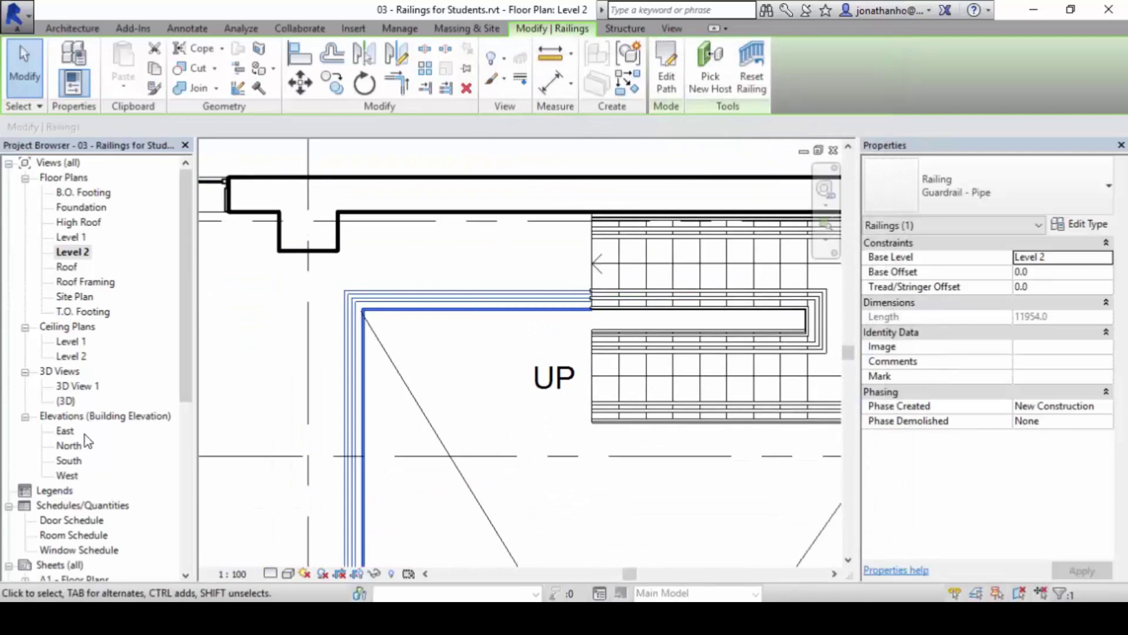
Step: Open {3D}, enable Section Box, and shrink it to cut away the right wing
{"action": "double_click", "coordinate": [72, 397]}
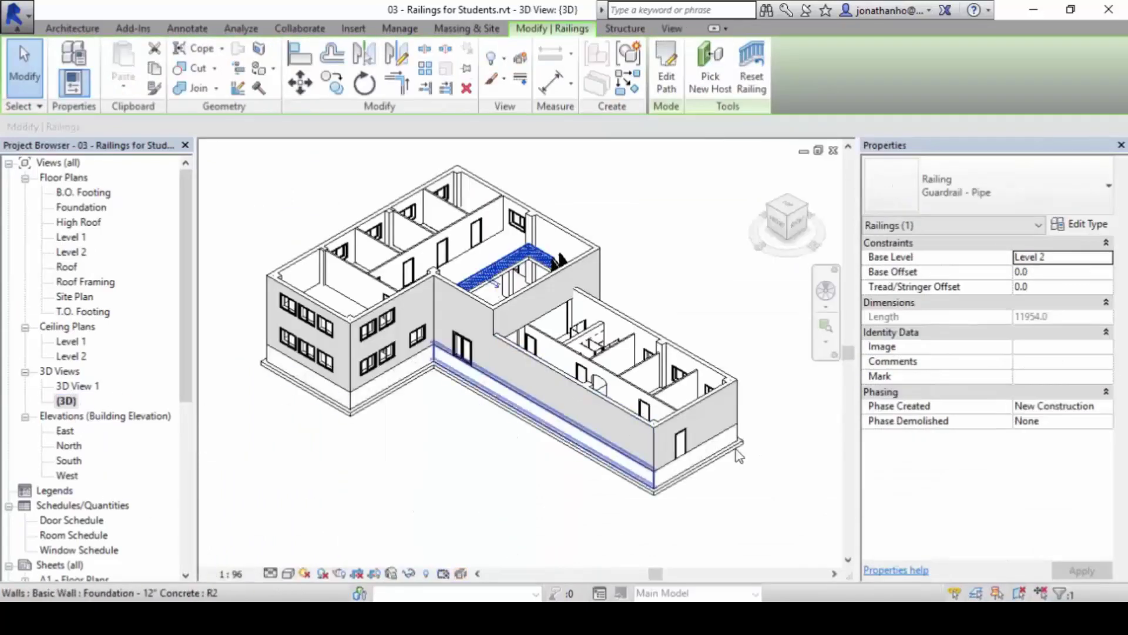
{"action": "left_click", "coordinate": [527, 469]}
{"action": "scroll", "coordinate": [1113, 428], "scroll_direction": "down", "scroll_amount": 3}
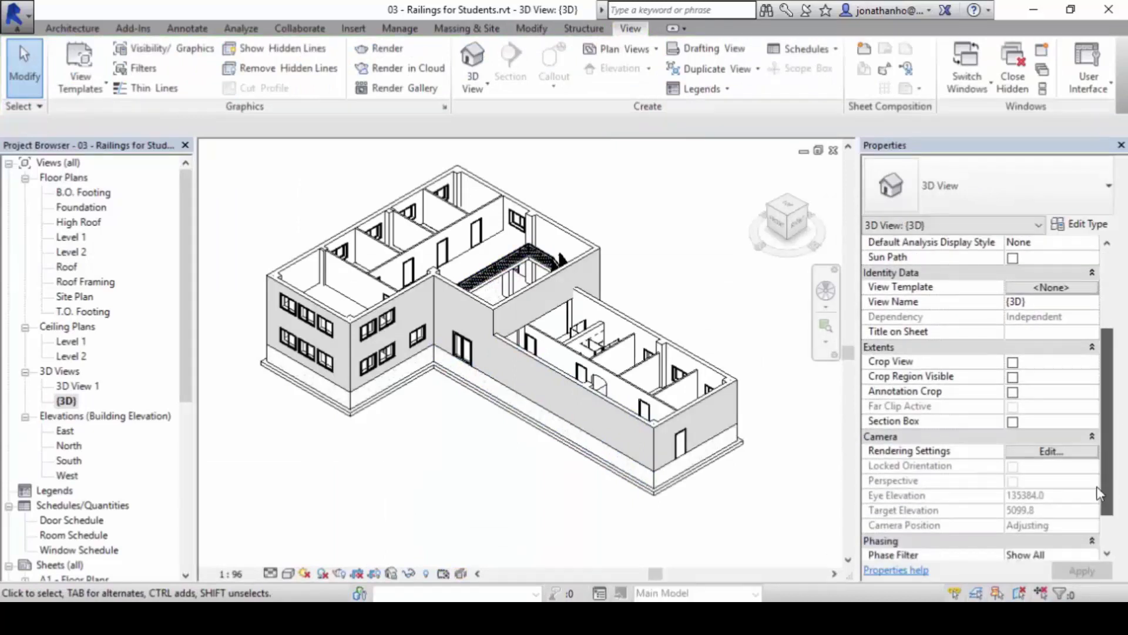
{"action": "left_click", "coordinate": [1012, 422]}
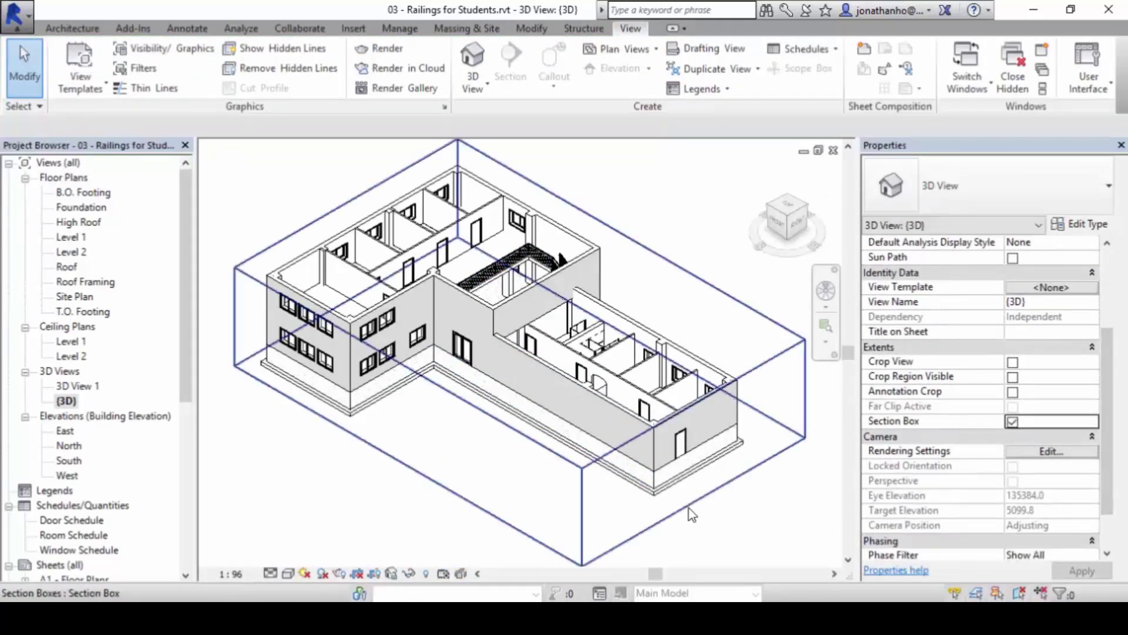
{"action": "left_click", "coordinate": [692, 507]}
{"action": "left_click_drag", "start_coordinate": [804, 340], "coordinate": [582, 211]}
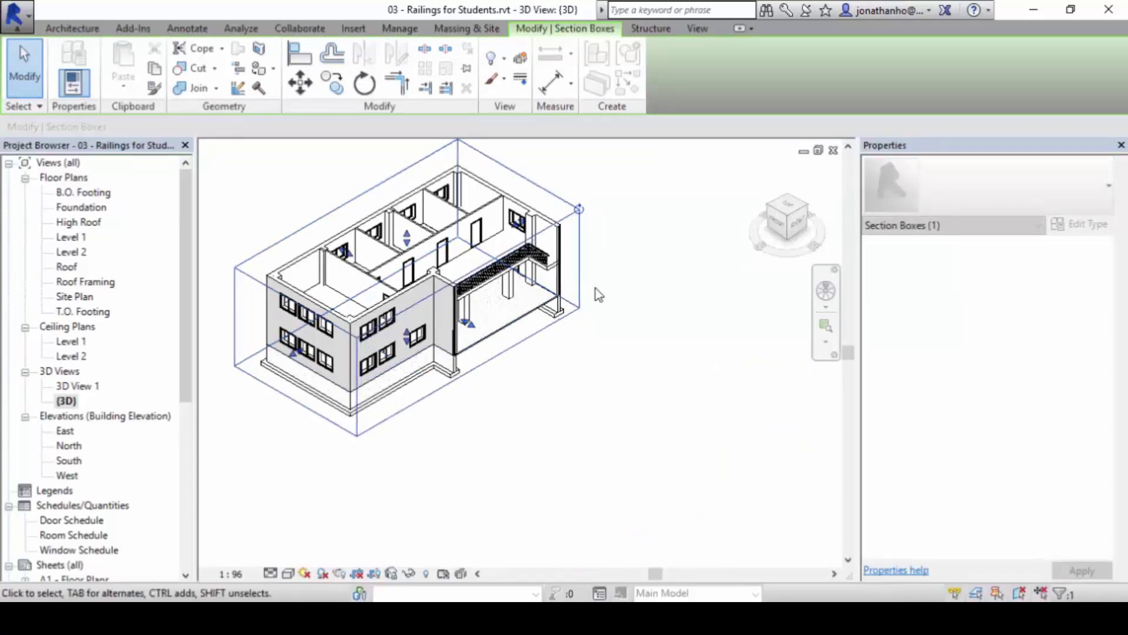
Step: Zoom and orbit onto the guardrail corner beside the stair and select the Guardrail - Pipe railing
{"action": "scroll", "coordinate": [595, 288], "scroll_direction": "up", "scroll_amount": 8}
{"action": "middle_click_drag", "start_coordinate": [581, 318], "coordinate": [510, 310], "text": "shift"}
{"action": "scroll", "coordinate": [510, 309], "scroll_direction": "up", "scroll_amount": 3}
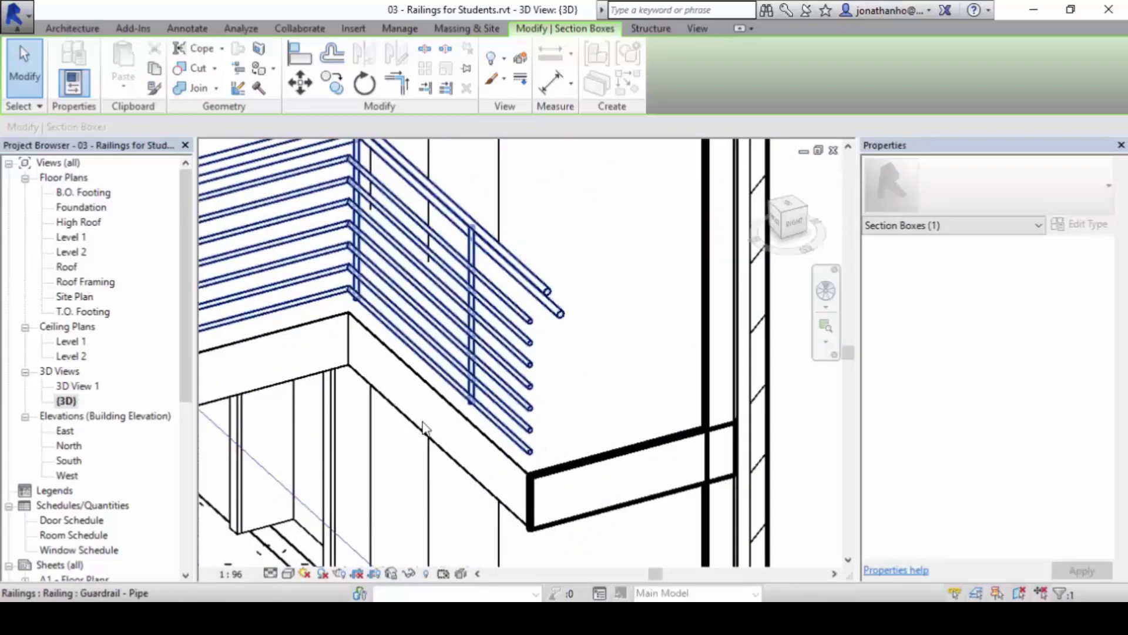
{"action": "middle_click_drag", "start_coordinate": [470, 405], "coordinate": [479, 368], "text": "shift"}
{"action": "scroll", "coordinate": [473, 339], "scroll_direction": "up", "scroll_amount": 1}
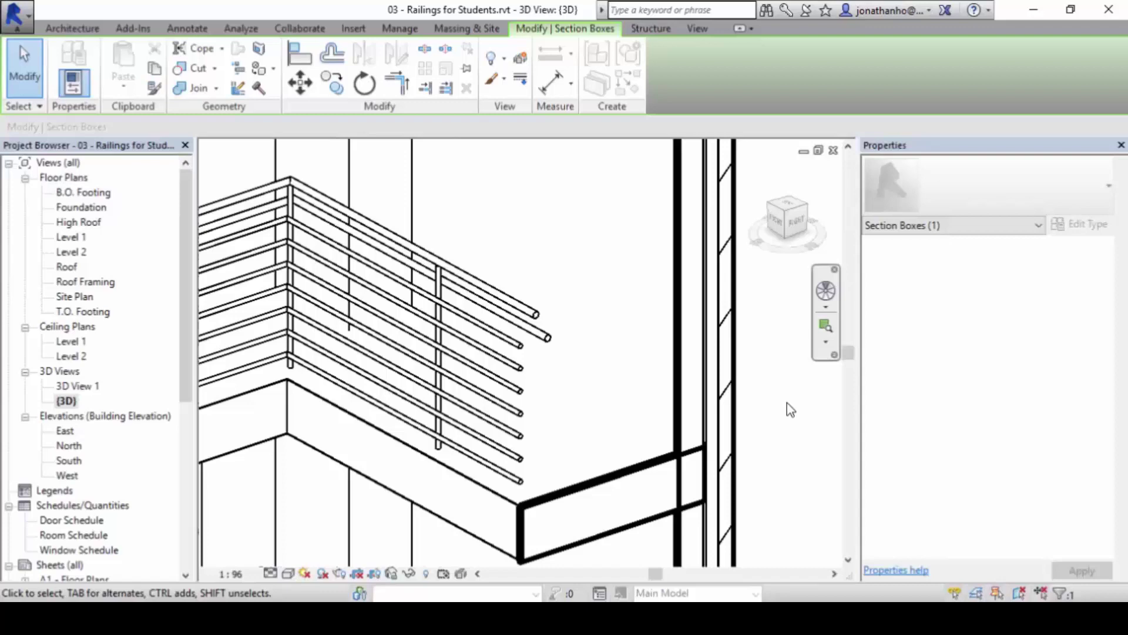
{"action": "left_click", "coordinate": [399, 349]}
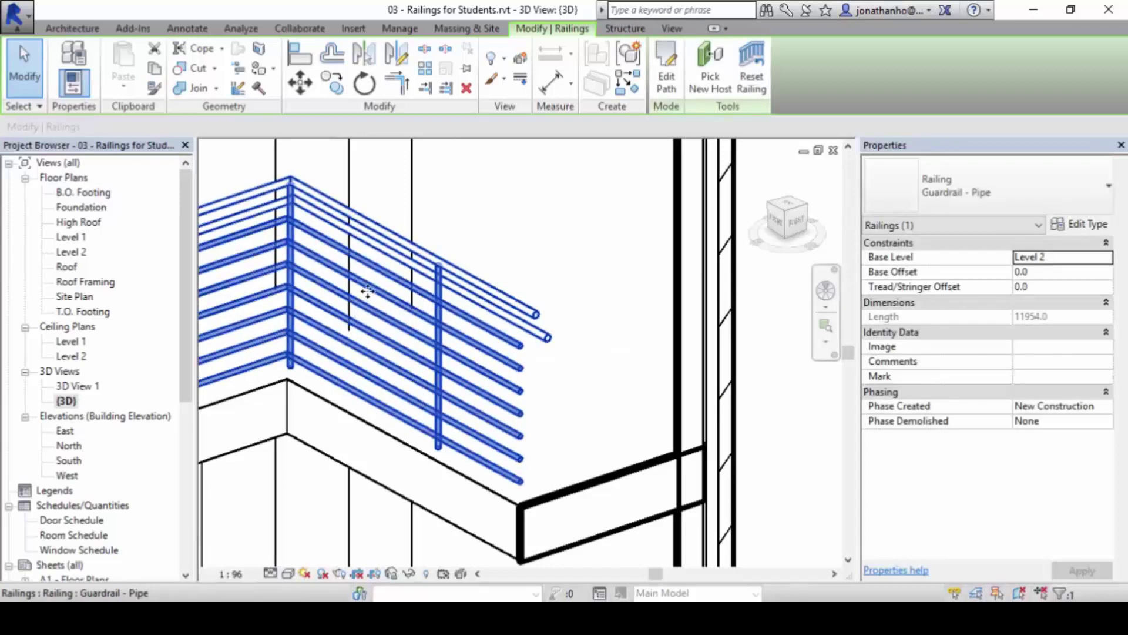
Step: Set the railing type's Top Rail Height to 1000
{"action": "left_click", "coordinate": [1108, 226]}
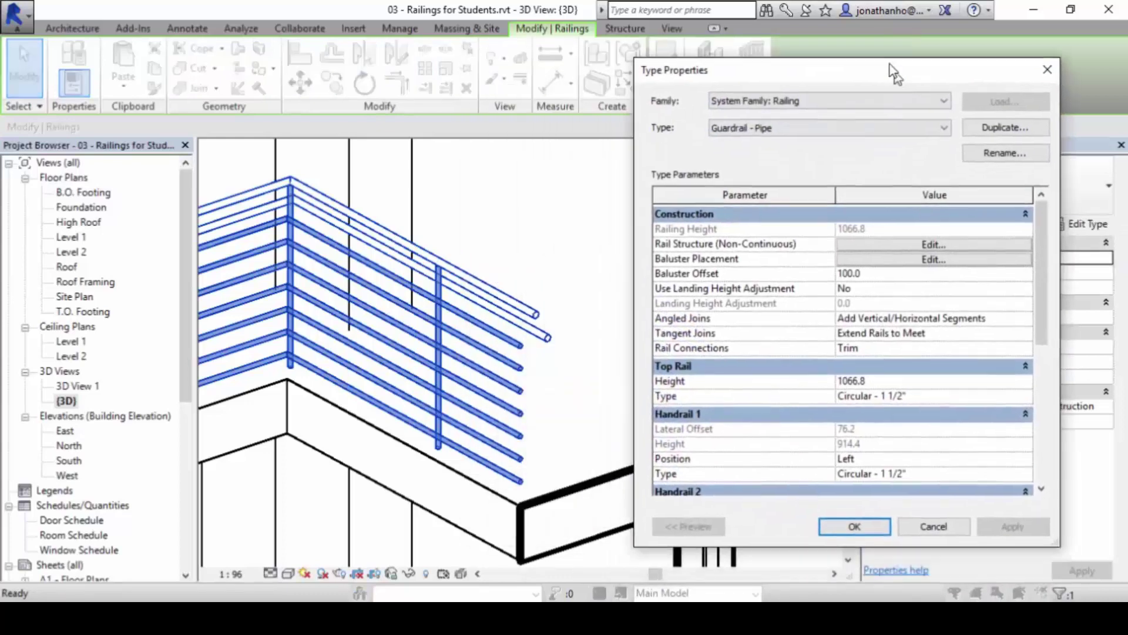
{"action": "left_click_drag", "start_coordinate": [890, 64], "coordinate": [865, 53]}
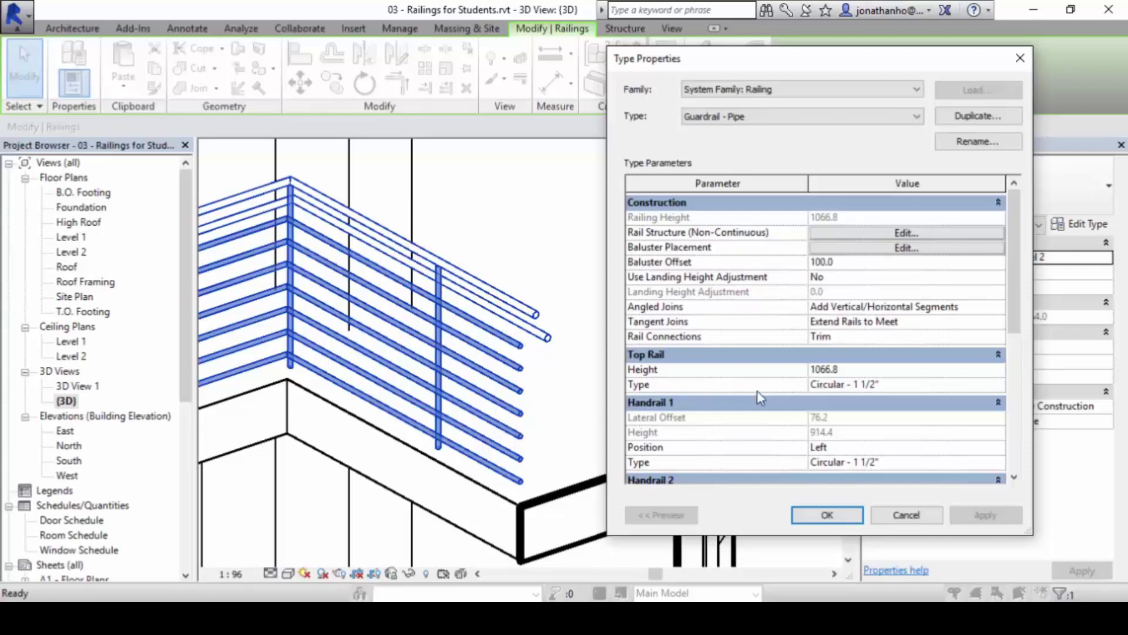
{"action": "scroll", "coordinate": [1024, 305], "scroll_direction": "down", "scroll_amount": 3}
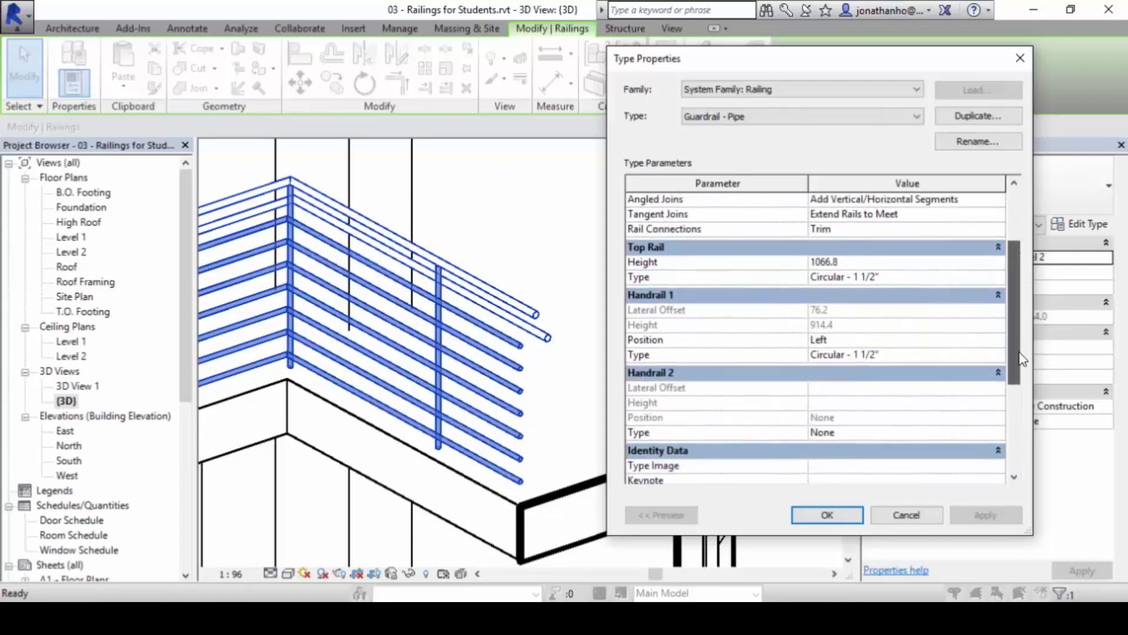
{"action": "left_click", "coordinate": [876, 268]}
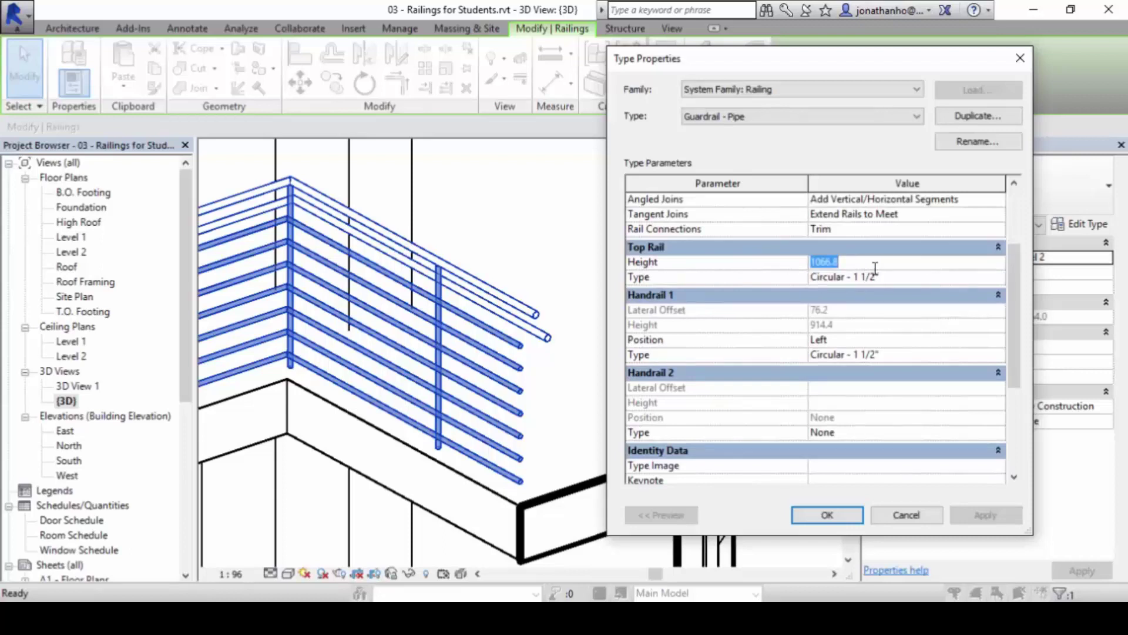
{"action": "type", "text": "1000"}
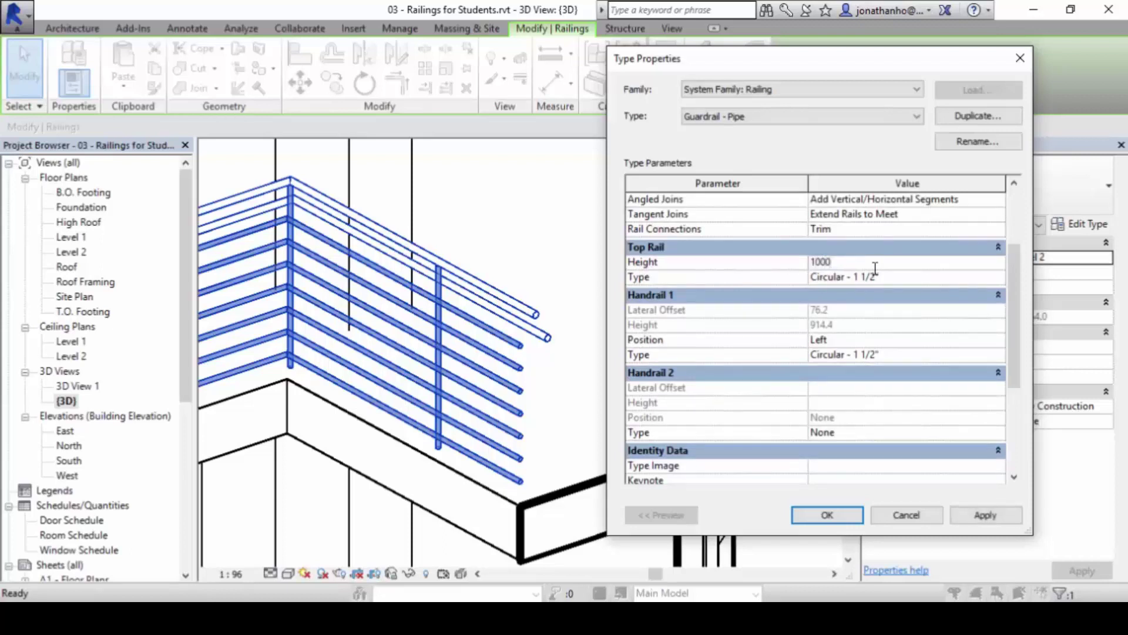
{"action": "left_click", "coordinate": [985, 515]}
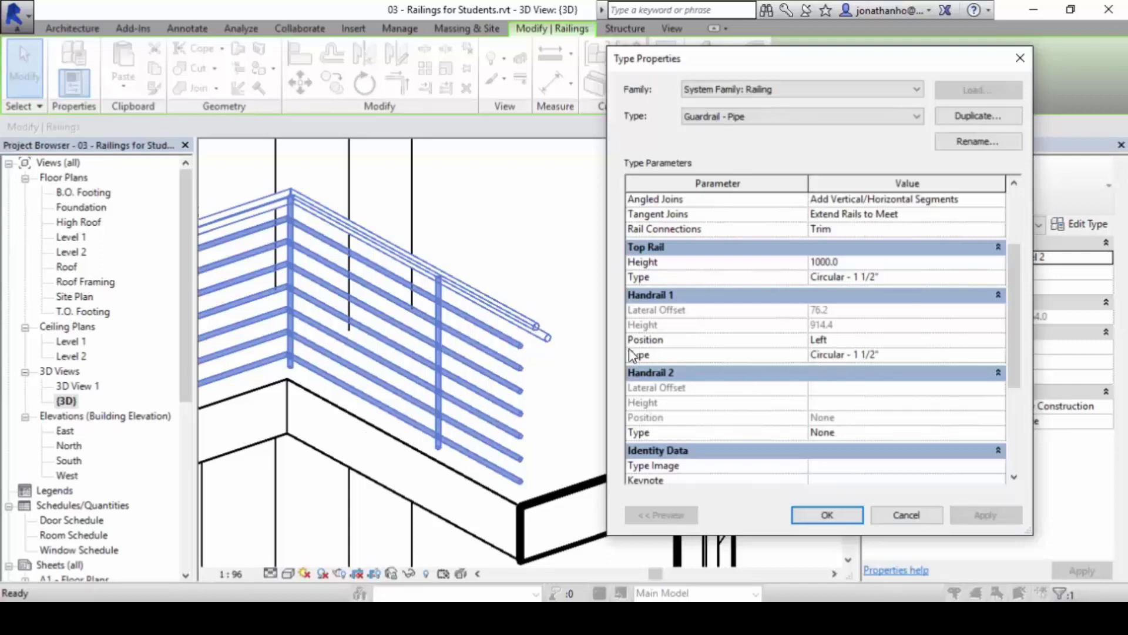
Step: Change Handrail 1 Type to Rectangular - Wall Mount, apply, and close Type Properties
{"action": "left_click", "coordinate": [980, 356]}
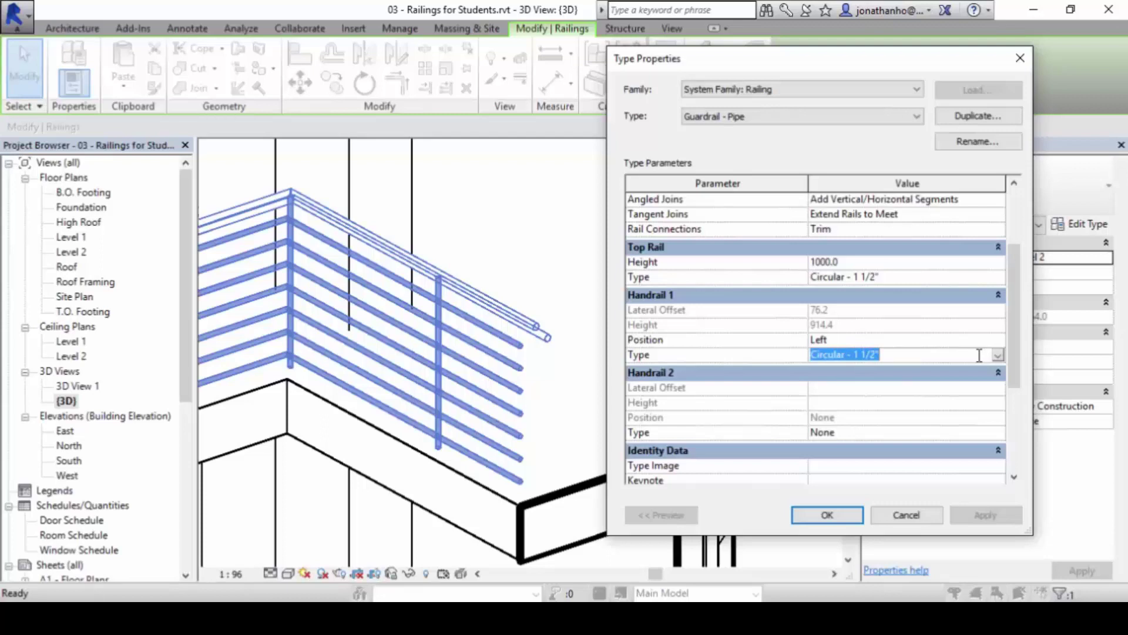
{"action": "left_click", "coordinate": [998, 355]}
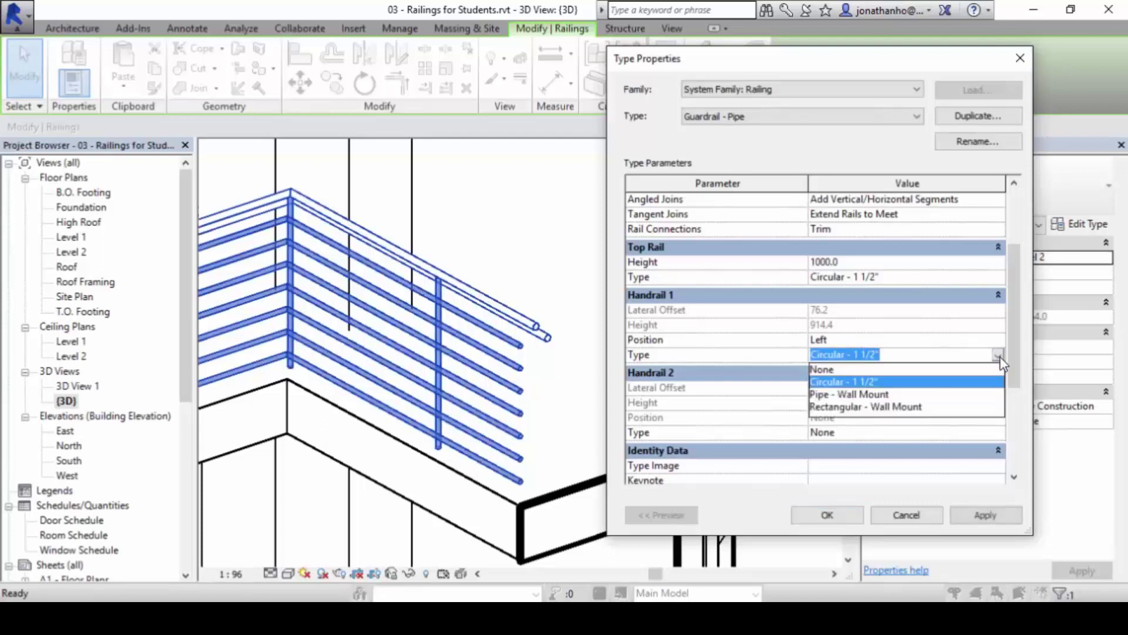
{"action": "left_click", "coordinate": [894, 408]}
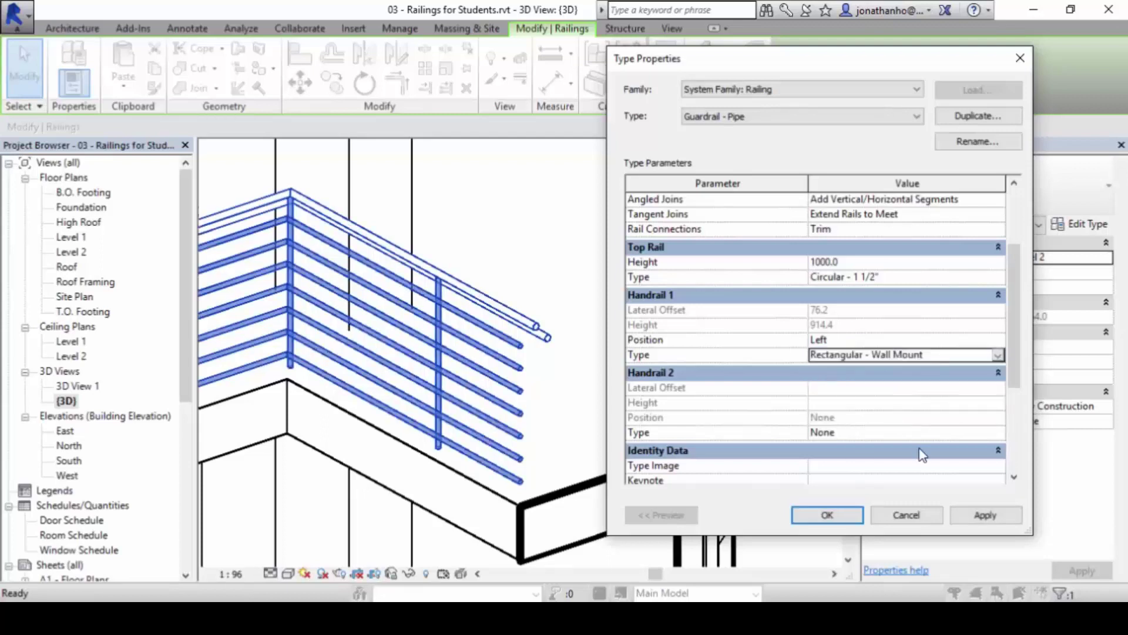
{"action": "left_click", "coordinate": [985, 516]}
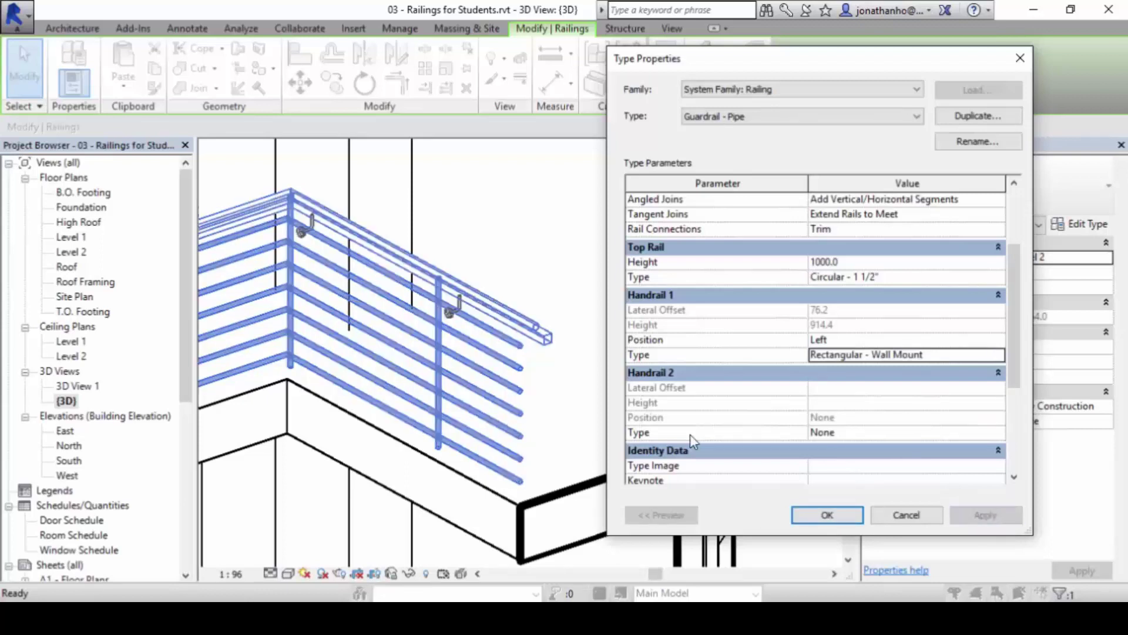
{"action": "mouse_move", "coordinate": [555, 324]}
{"action": "left_mouse_down"}
{"action": "mouse_move", "coordinate": [531, 327]}
{"action": "mouse_move", "coordinate": [542, 359]}
{"action": "mouse_move", "coordinate": [571, 338]}
{"action": "left_mouse_up"}
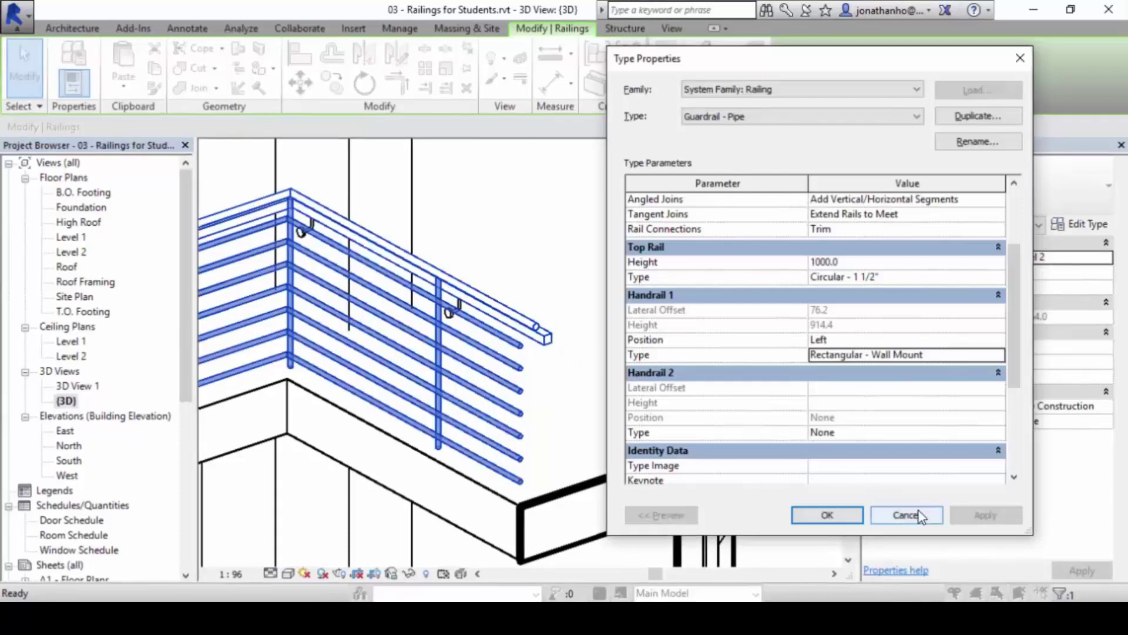
{"action": "left_click", "coordinate": [905, 516]}
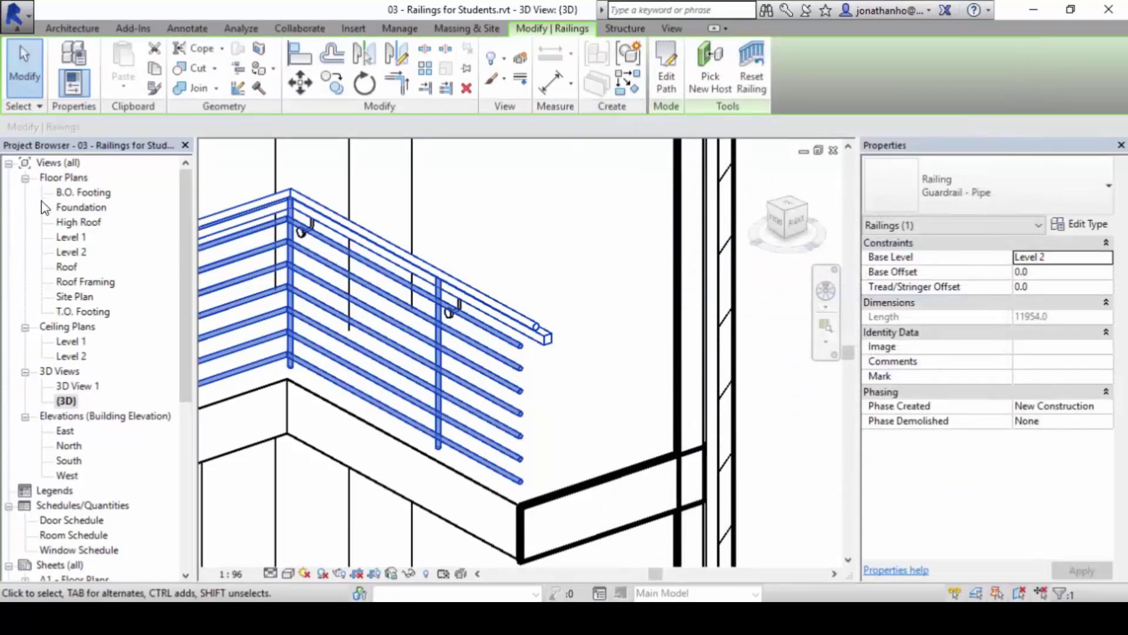
Step: Collapse Views, Schedules and Sheets, and expand Families > Railings > Handrail Type
{"action": "key", "text": "Escape"}
{"action": "left_click", "coordinate": [9, 163]}
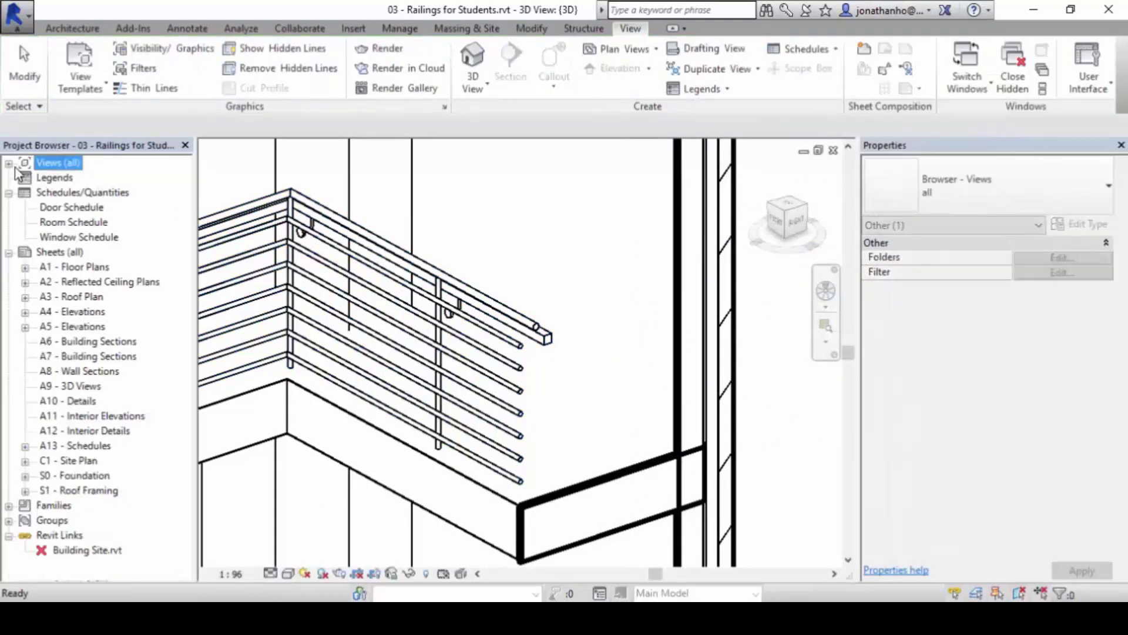
{"action": "left_click", "coordinate": [9, 192]}
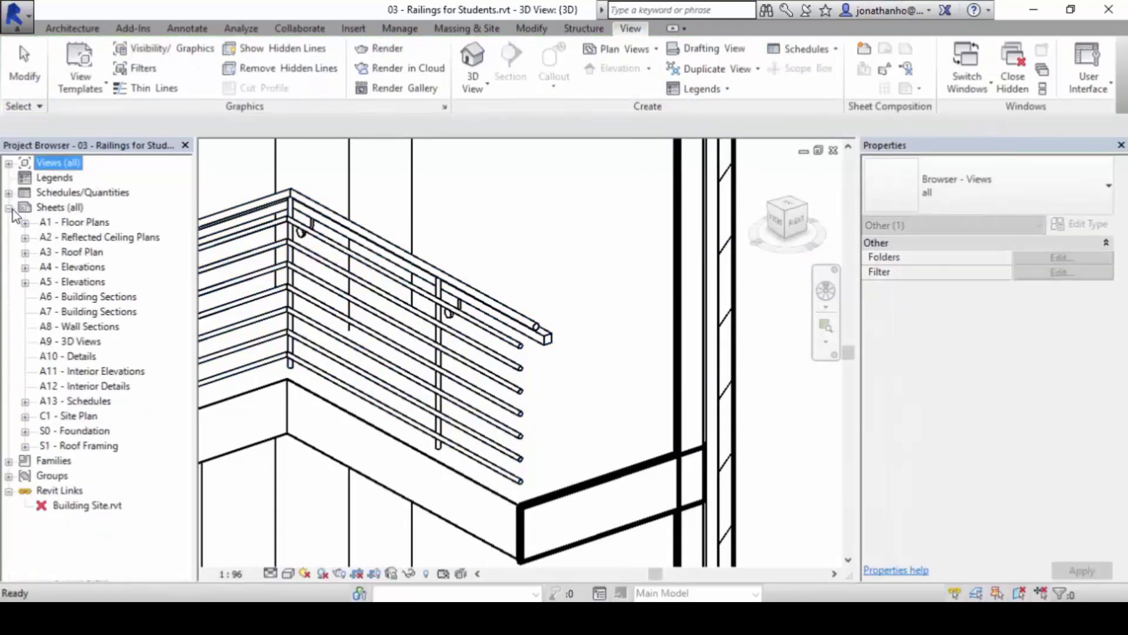
{"action": "left_click", "coordinate": [9, 207]}
{"action": "left_click", "coordinate": [9, 222]}
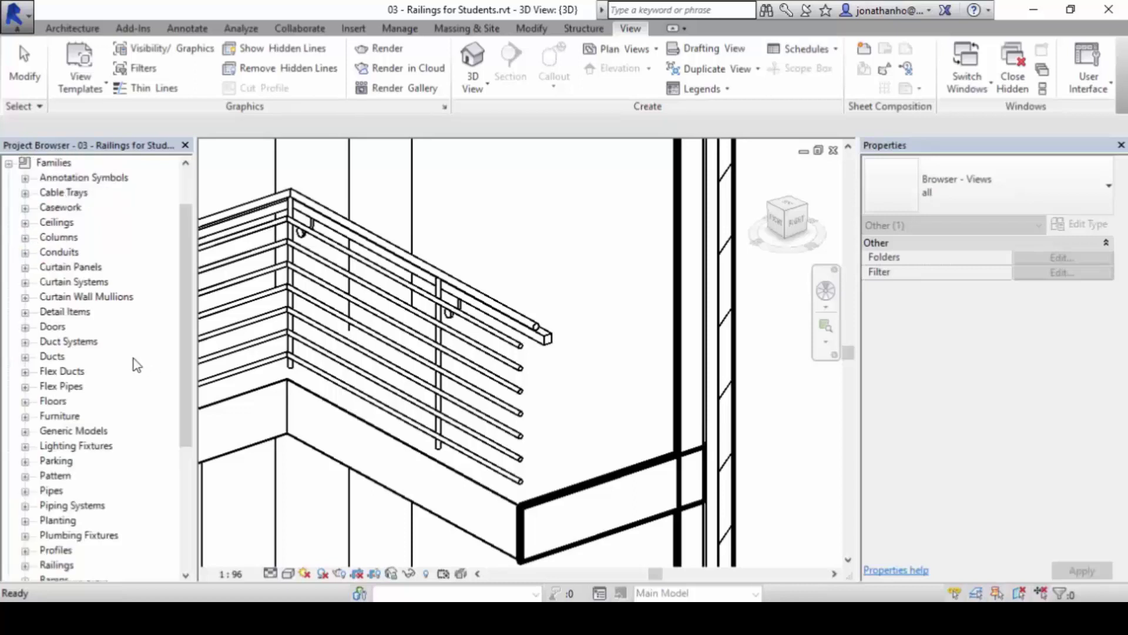
{"action": "scroll", "coordinate": [88, 460], "scroll_direction": "down", "scroll_amount": 1}
{"action": "scroll", "coordinate": [88, 461], "scroll_direction": "down", "scroll_amount": 1}
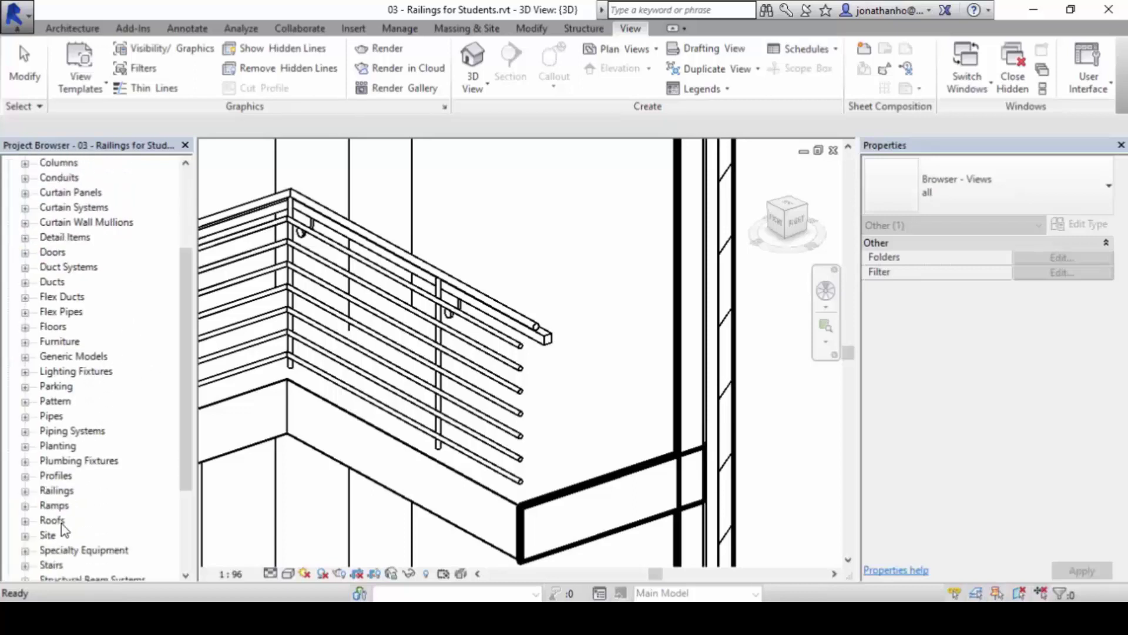
{"action": "left_click", "coordinate": [24, 504]}
{"action": "scroll", "coordinate": [141, 419], "scroll_direction": "down", "scroll_amount": 1}
{"action": "scroll", "coordinate": [141, 419], "scroll_direction": "down", "scroll_amount": 2}
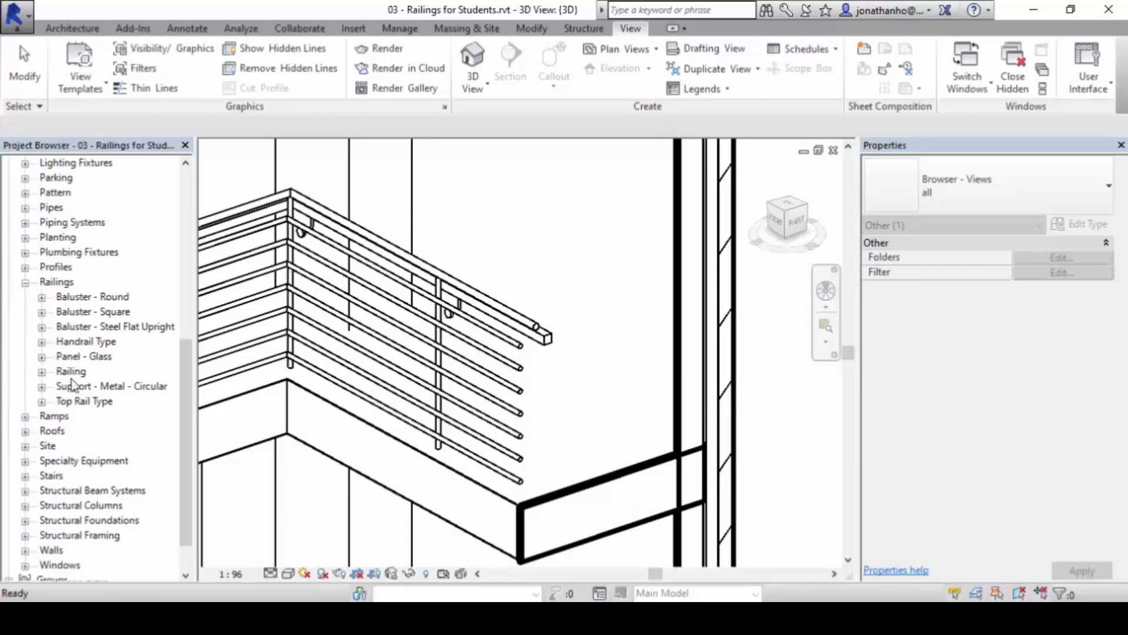
{"action": "left_click", "coordinate": [42, 342]}
Step: Browse the Circular - 1 1/2", Pipe - Wall Mount and Rectangular - Wall Mount handrail types
{"action": "left_click", "coordinate": [100, 356]}
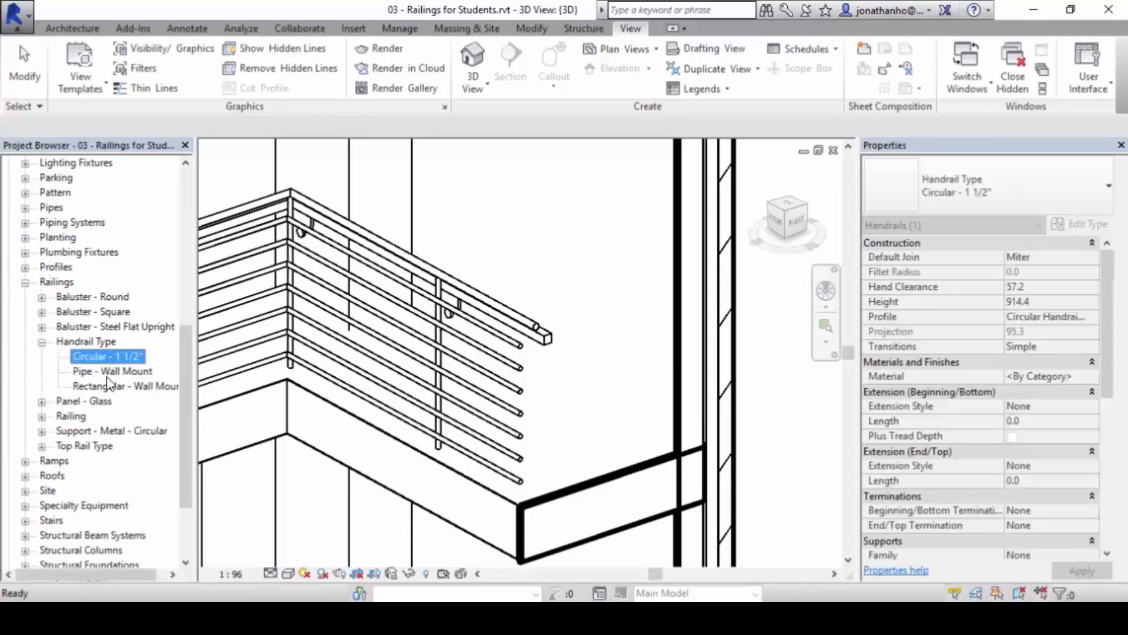
{"action": "left_click", "coordinate": [97, 342]}
{"action": "left_click", "coordinate": [108, 388]}
{"action": "left_click", "coordinate": [92, 342]}
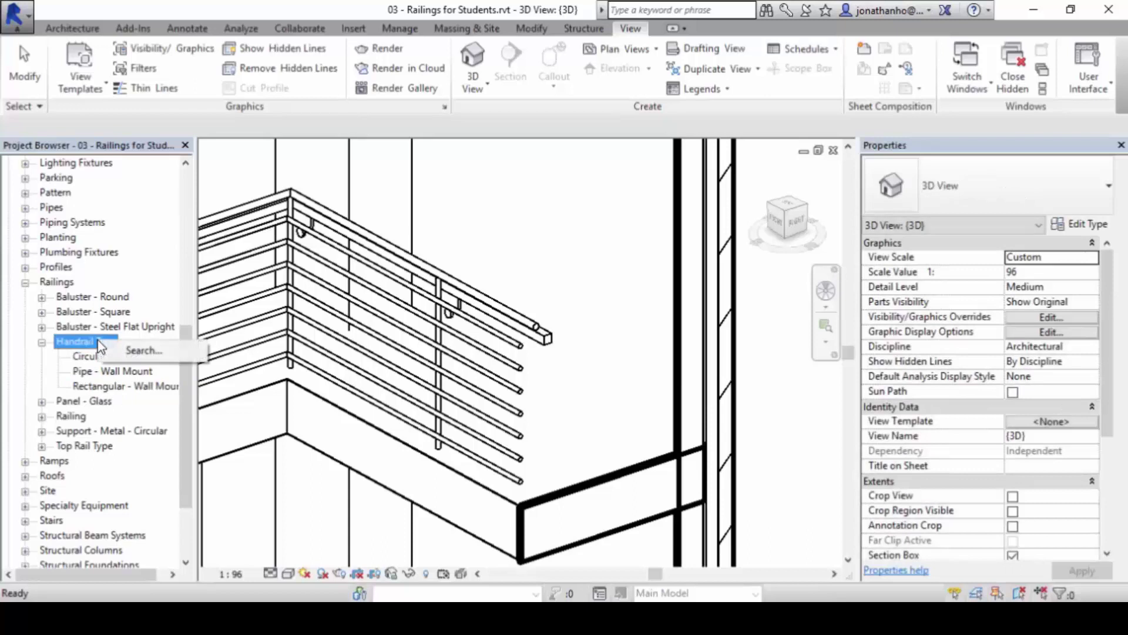
{"action": "left_click", "coordinate": [86, 356]}
{"action": "left_click", "coordinate": [103, 386]}
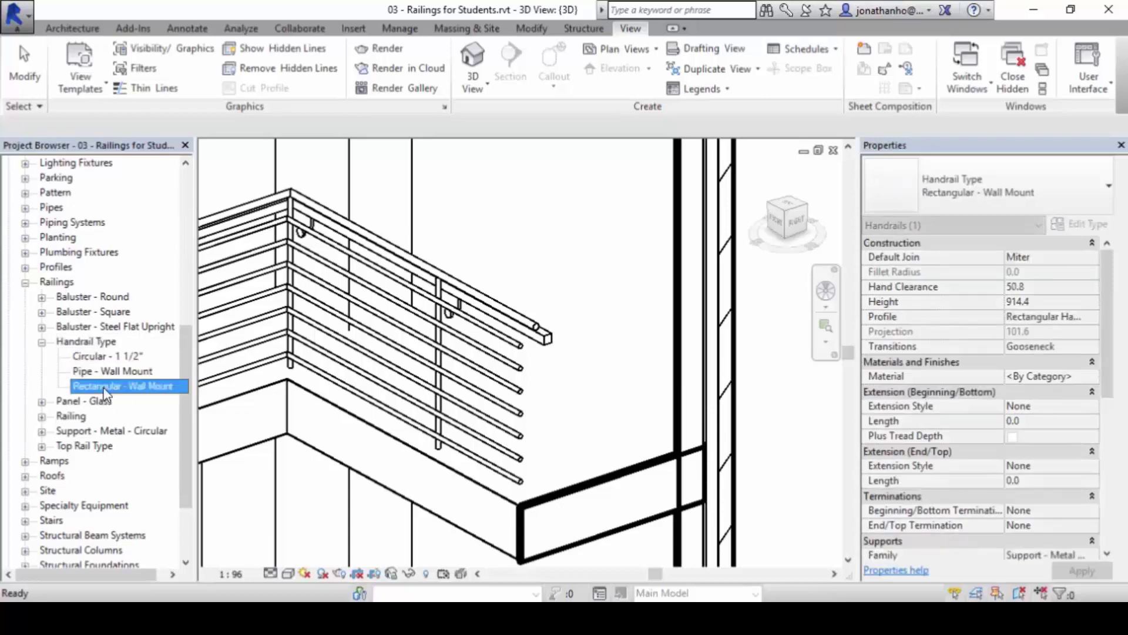
{"action": "right_click", "coordinate": [120, 371]}
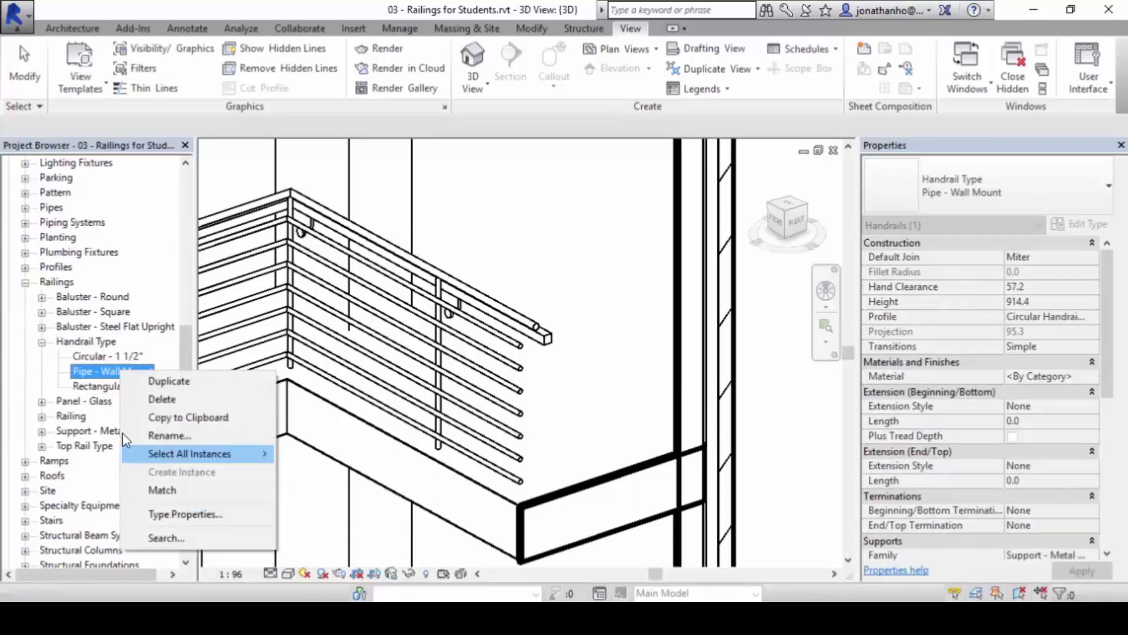
{"action": "left_click", "coordinate": [122, 388]}
{"action": "right_click", "coordinate": [122, 388]}
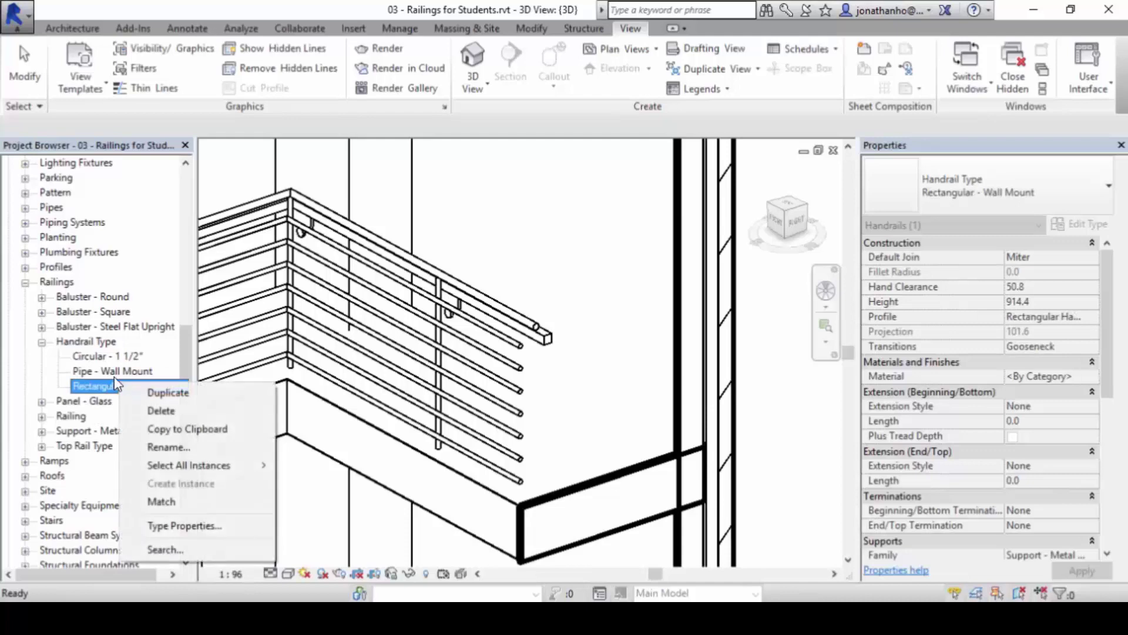
{"action": "left_click", "coordinate": [99, 371]}
Step: Review the Pipe - Wall Mount type properties, then expand the Profiles family category
{"action": "left_click", "coordinate": [102, 355]}
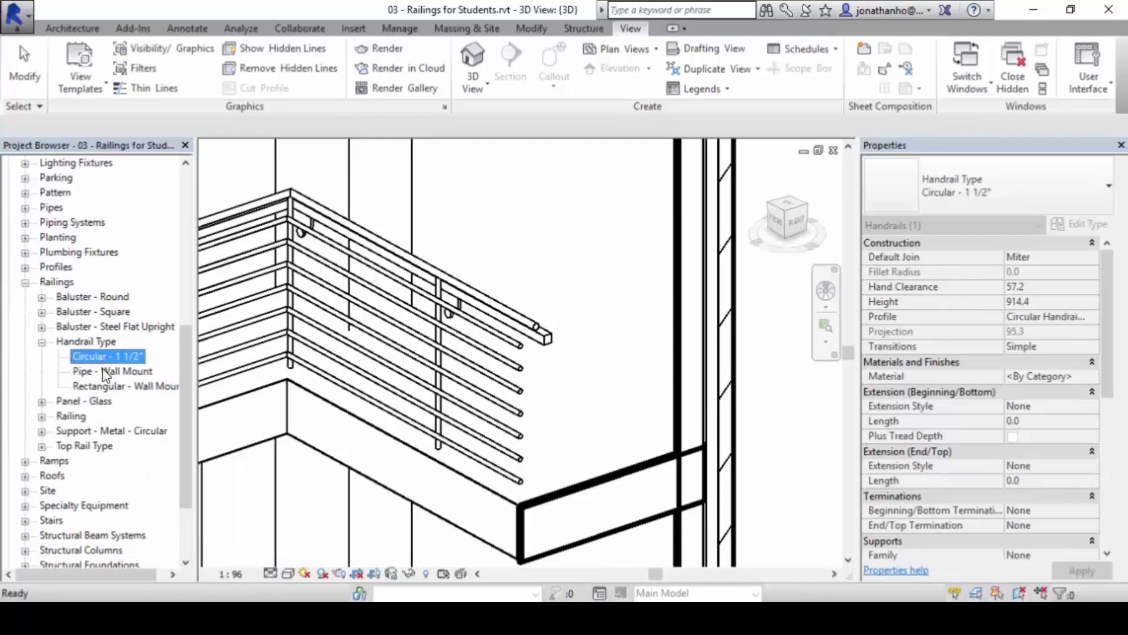
{"action": "double_click", "coordinate": [109, 371]}
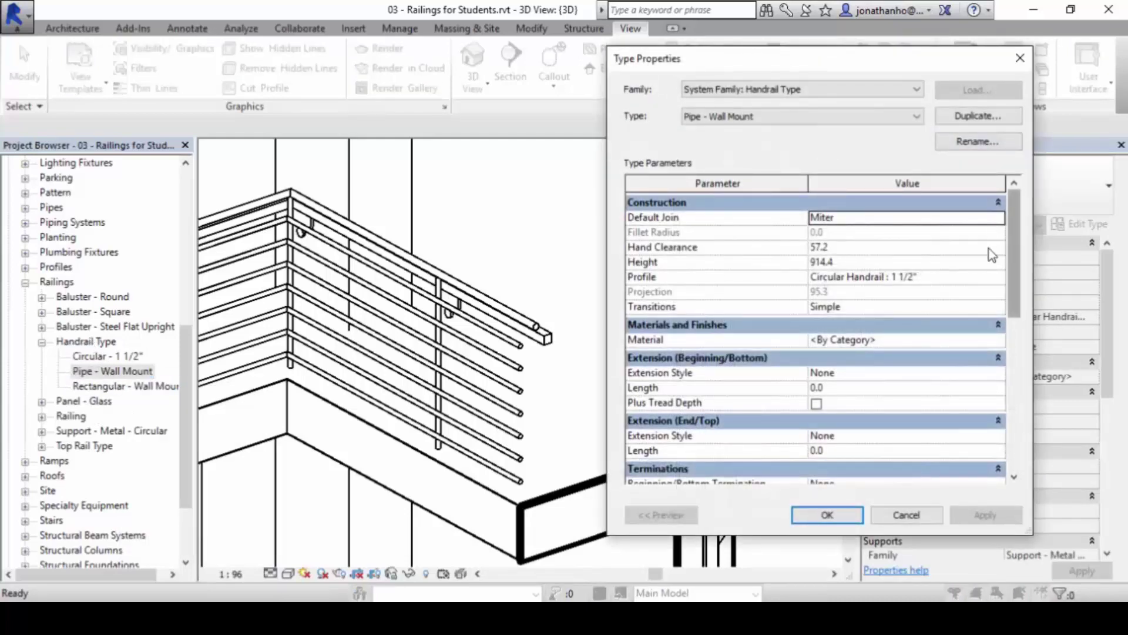
{"action": "key", "text": "Escape"}
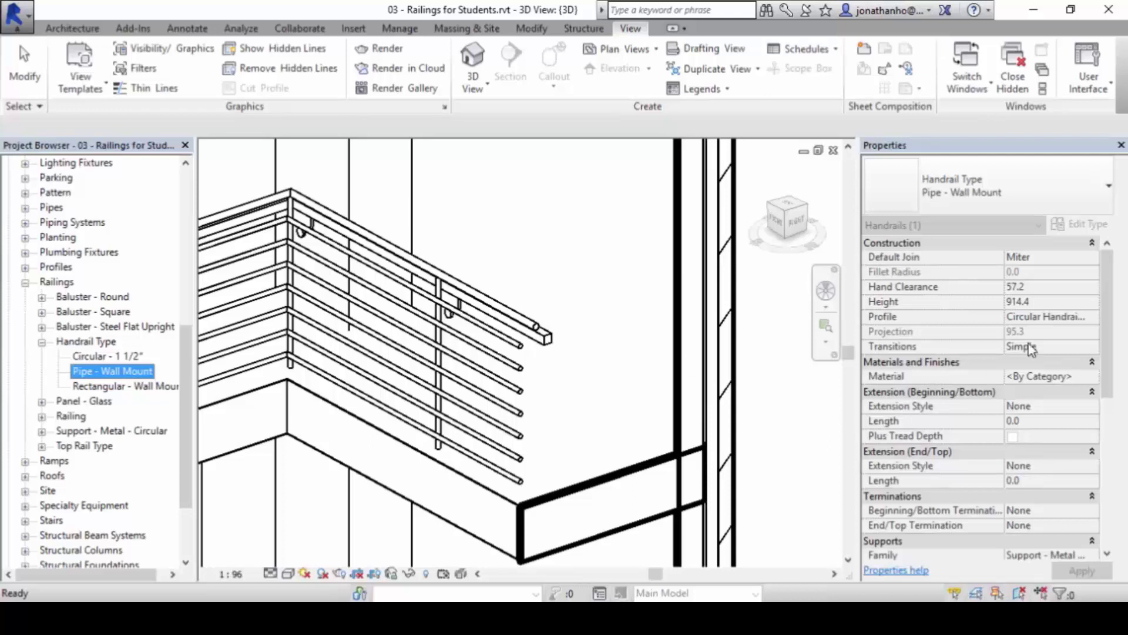
{"action": "left_click", "coordinate": [26, 267]}
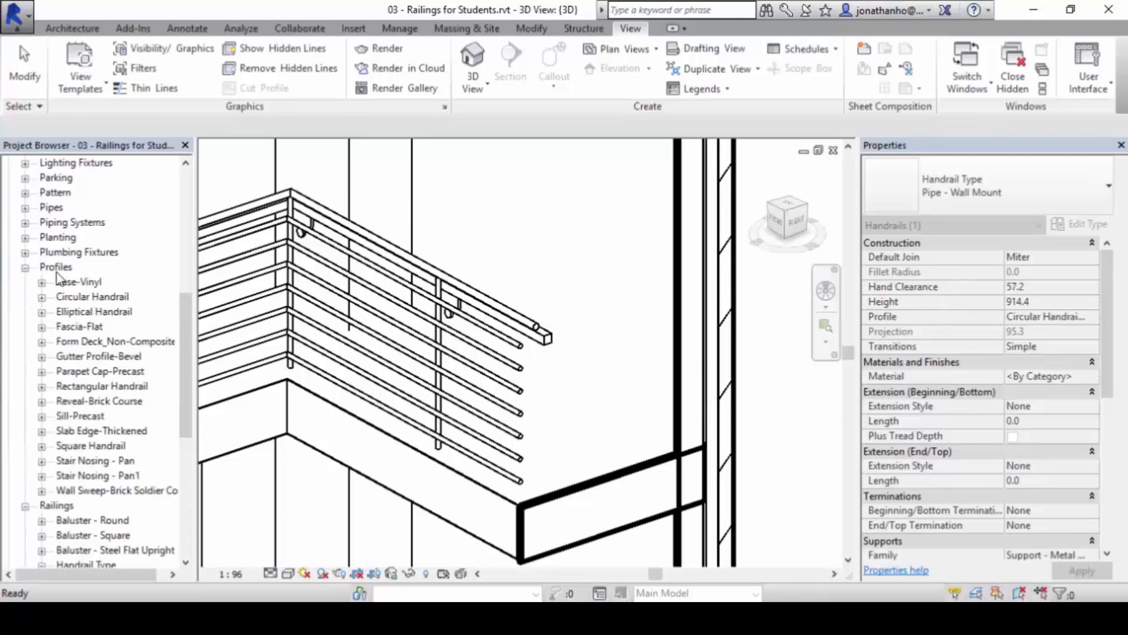
Step: Expand the Circular Handrail profile to show its 1 1/2" and 1" types
{"action": "left_click", "coordinate": [56, 267]}
{"action": "scroll", "coordinate": [135, 329], "scroll_direction": "down", "scroll_amount": 3}
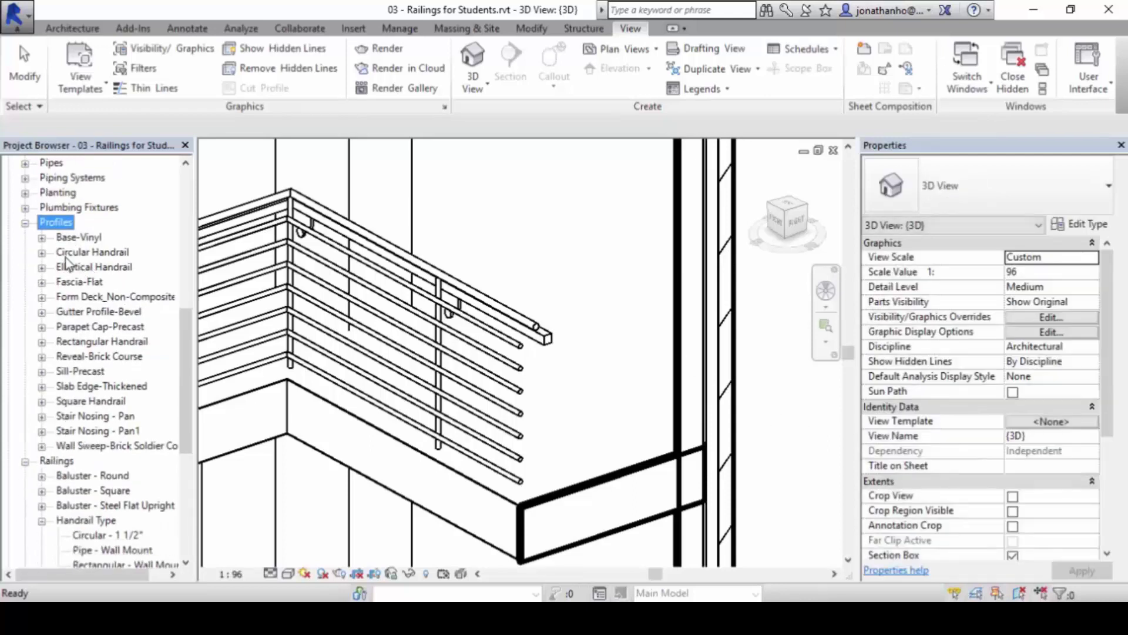
{"action": "left_click", "coordinate": [41, 252]}
{"action": "left_click", "coordinate": [87, 266]}
{"action": "left_click", "coordinate": [77, 280]}
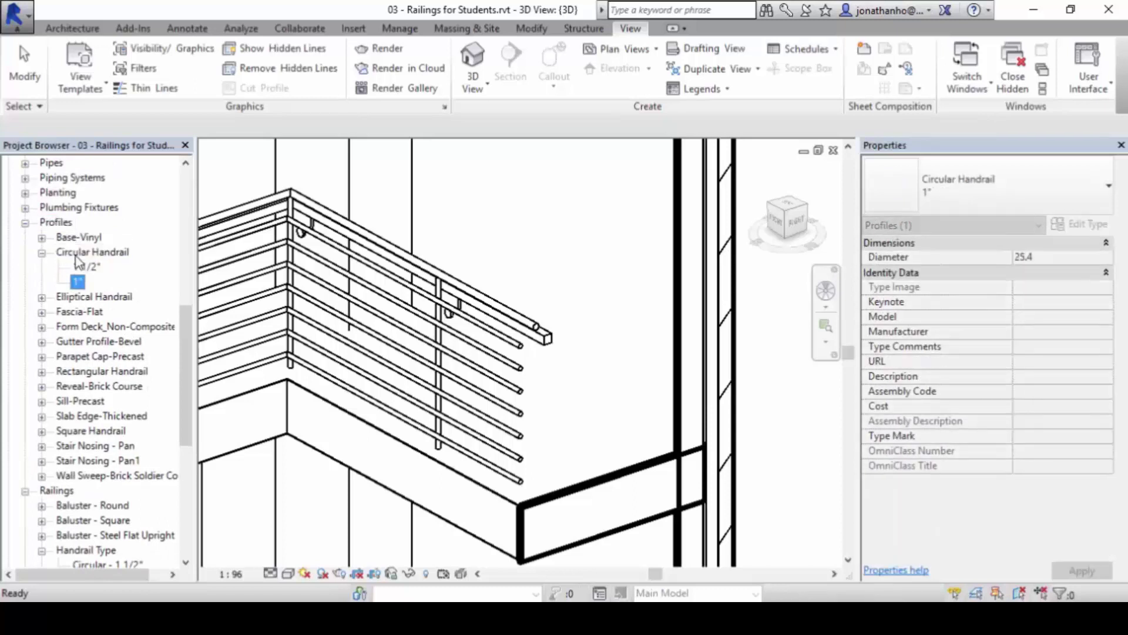
{"action": "left_click", "coordinate": [83, 253]}
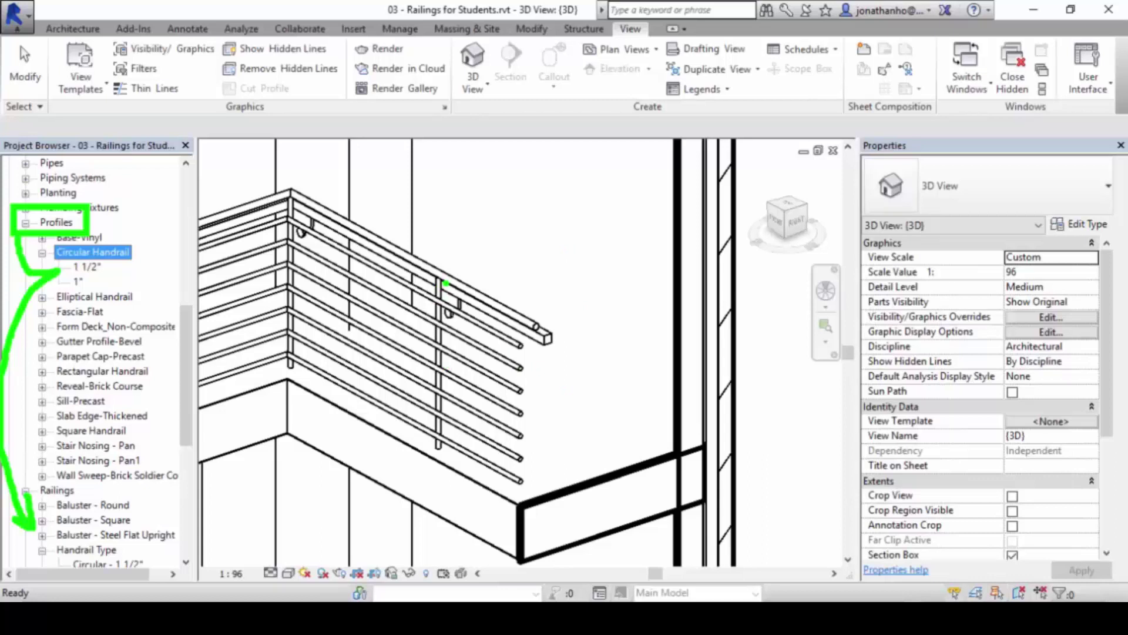
Step: Draw annotation strokes tracing a baluster up to the handrail, then clear them
{"action": "mouse_move", "coordinate": [445, 446]}
{"action": "left_mouse_down"}
{"action": "mouse_move", "coordinate": [428, 379]}
{"action": "mouse_move", "coordinate": [451, 294]}
{"action": "left_mouse_up"}
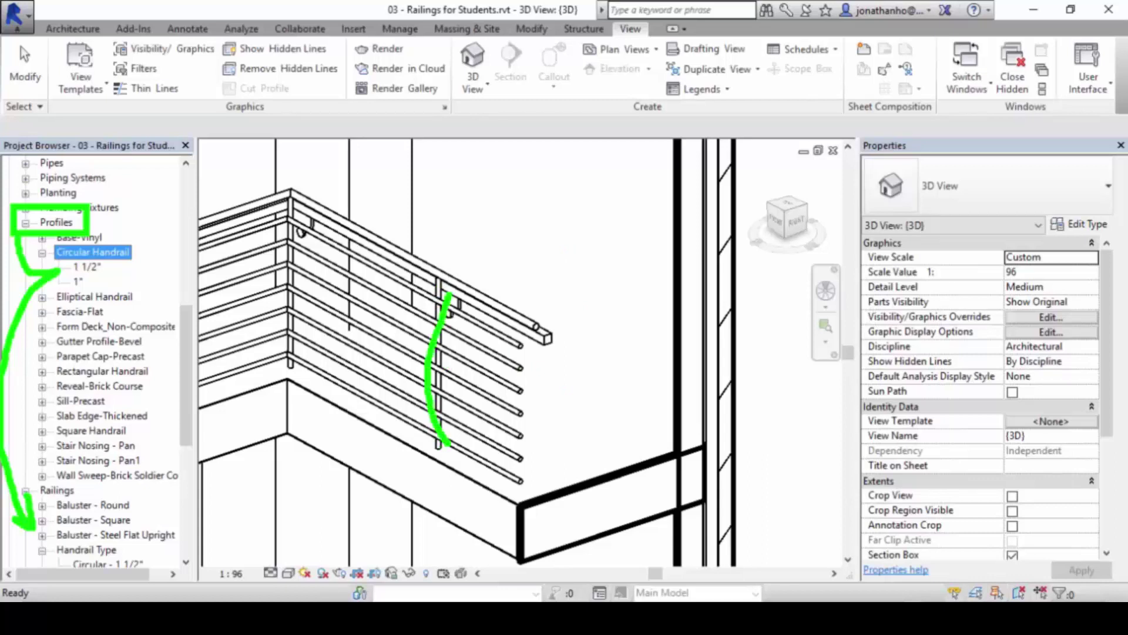
{"action": "mouse_move", "coordinate": [407, 465]}
{"action": "left_mouse_down"}
{"action": "mouse_move", "coordinate": [411, 349]}
{"action": "mouse_move", "coordinate": [442, 283]}
{"action": "mouse_move", "coordinate": [414, 375]}
{"action": "mouse_move", "coordinate": [426, 449]}
{"action": "left_mouse_up"}
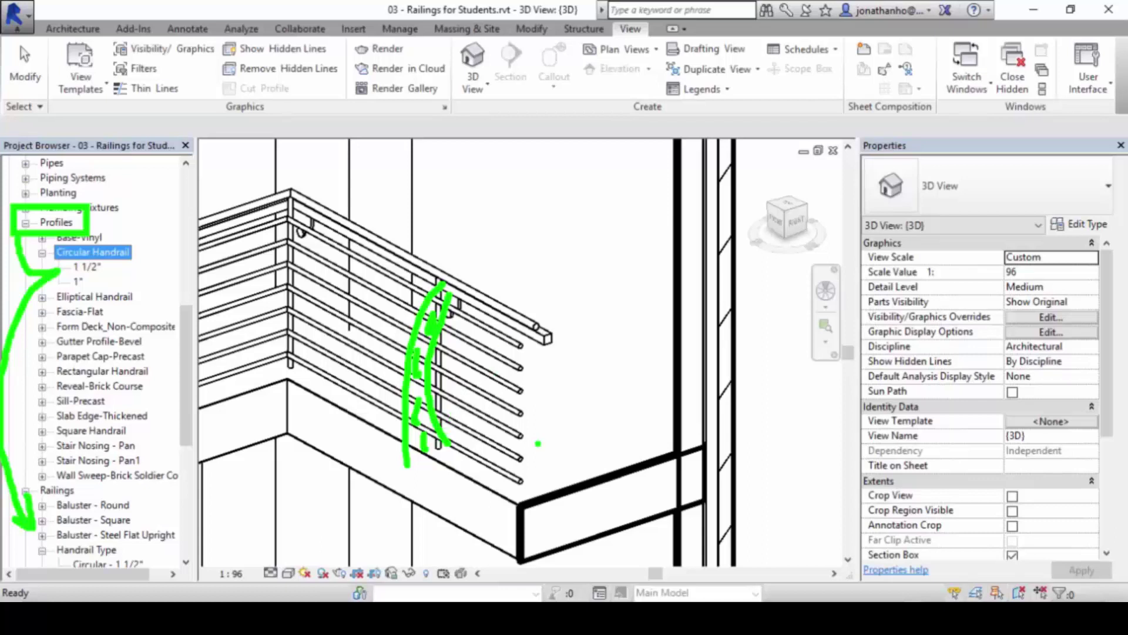
{"action": "key", "text": "Escape"}
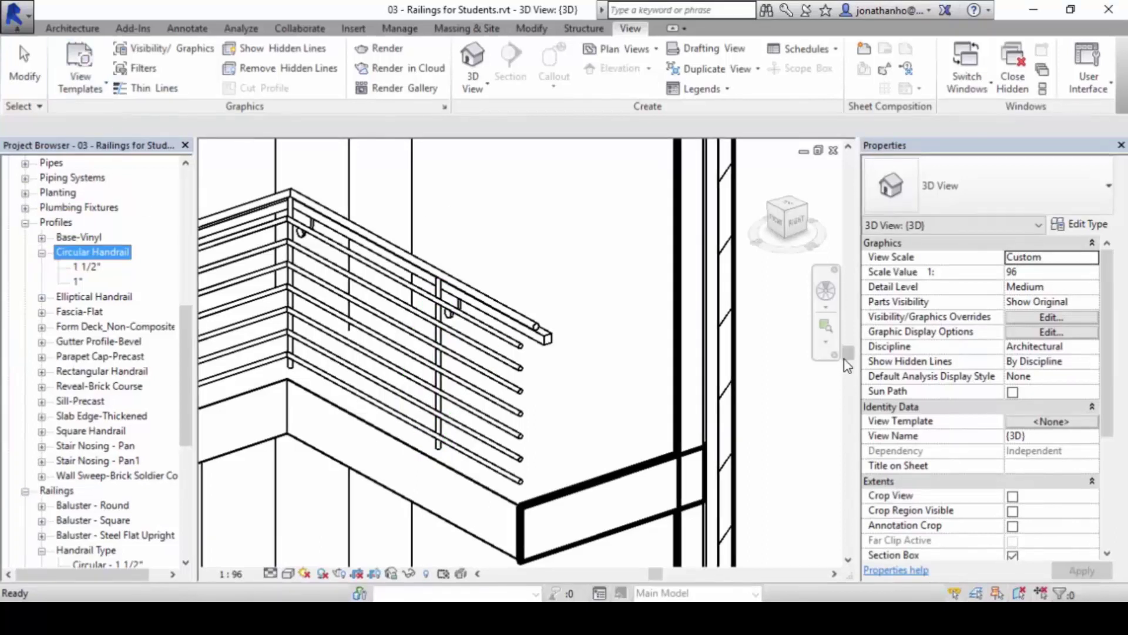
Step: Select the Guardrail - Pipe railing in the 3D view and open its type properties
{"action": "left_click", "coordinate": [481, 335]}
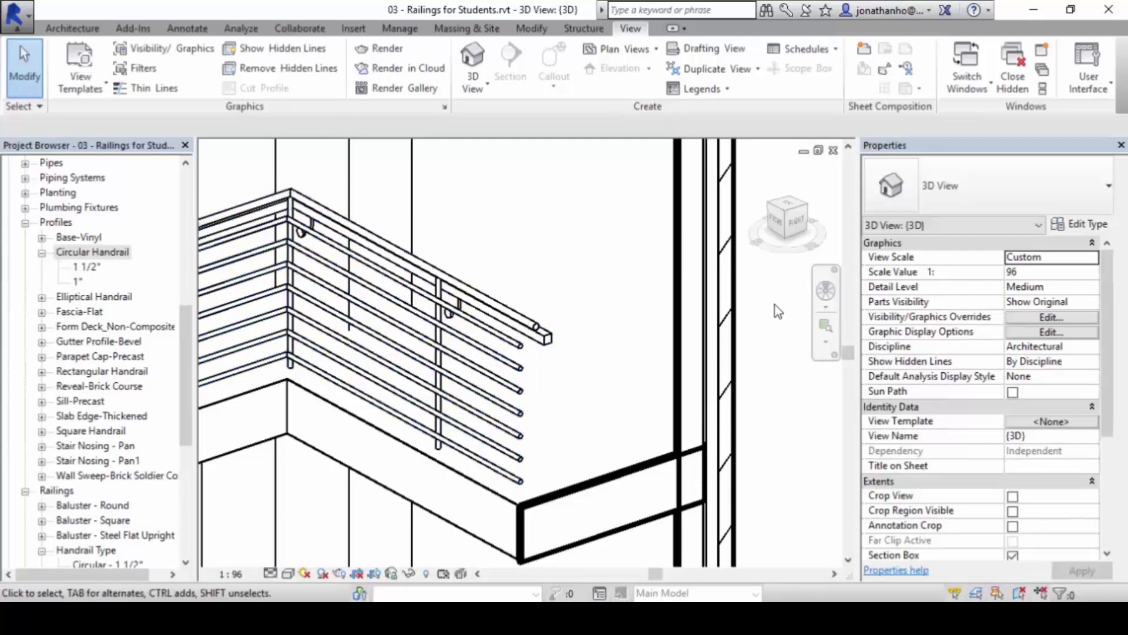
{"action": "left_click", "coordinate": [1080, 224]}
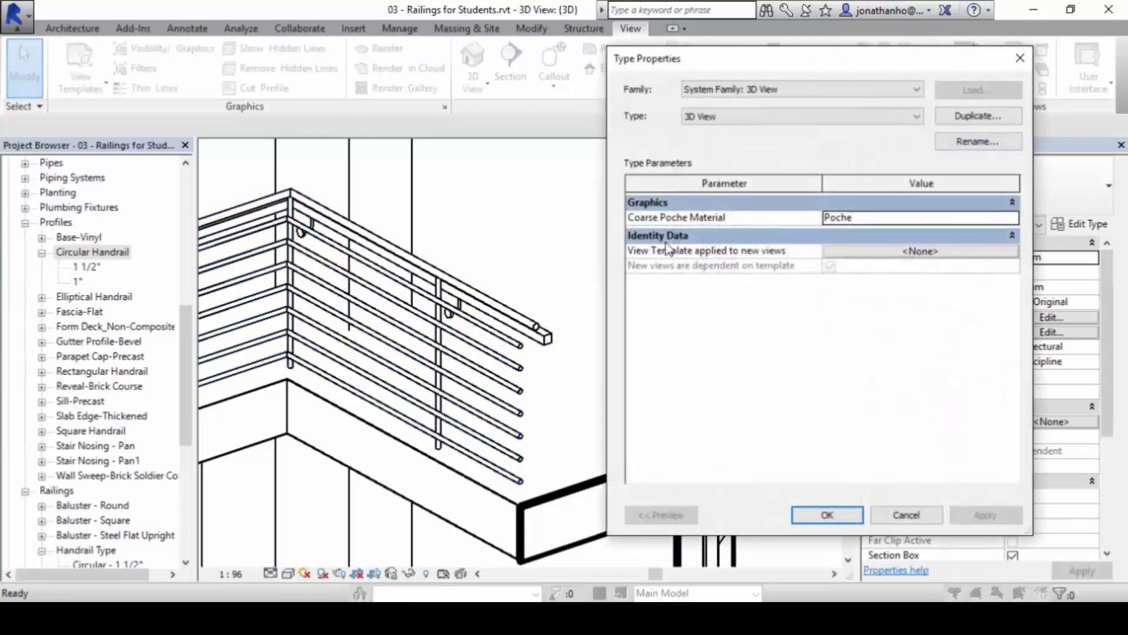
{"action": "key", "text": "Escape"}
{"action": "left_click", "coordinate": [493, 351]}
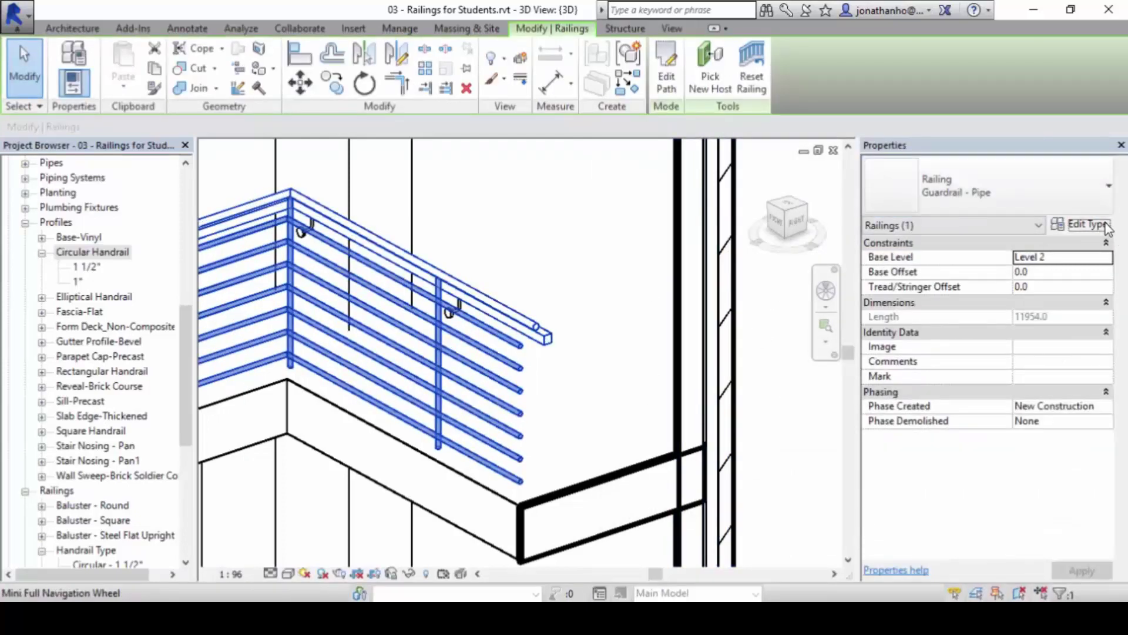
{"action": "left_click", "coordinate": [1081, 224]}
{"action": "left_click_drag", "start_coordinate": [819, 67], "coordinate": [837, 77]}
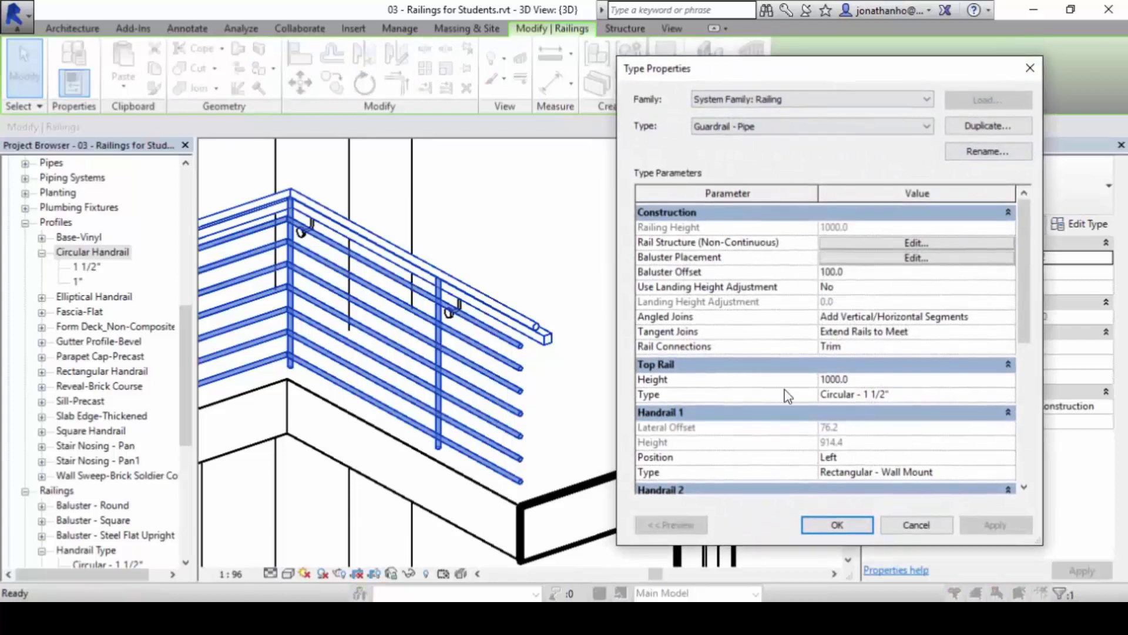
Step: Review the baluster placement table, including the end post family, and close it unchanged
{"action": "left_click", "coordinate": [920, 259]}
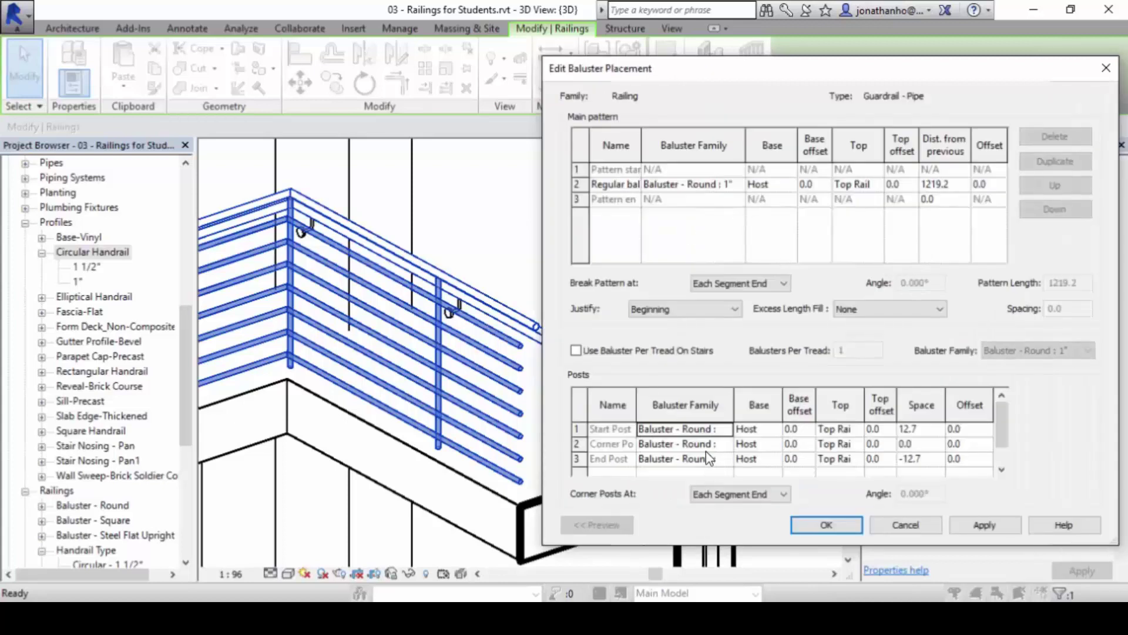
{"action": "left_click", "coordinate": [689, 459]}
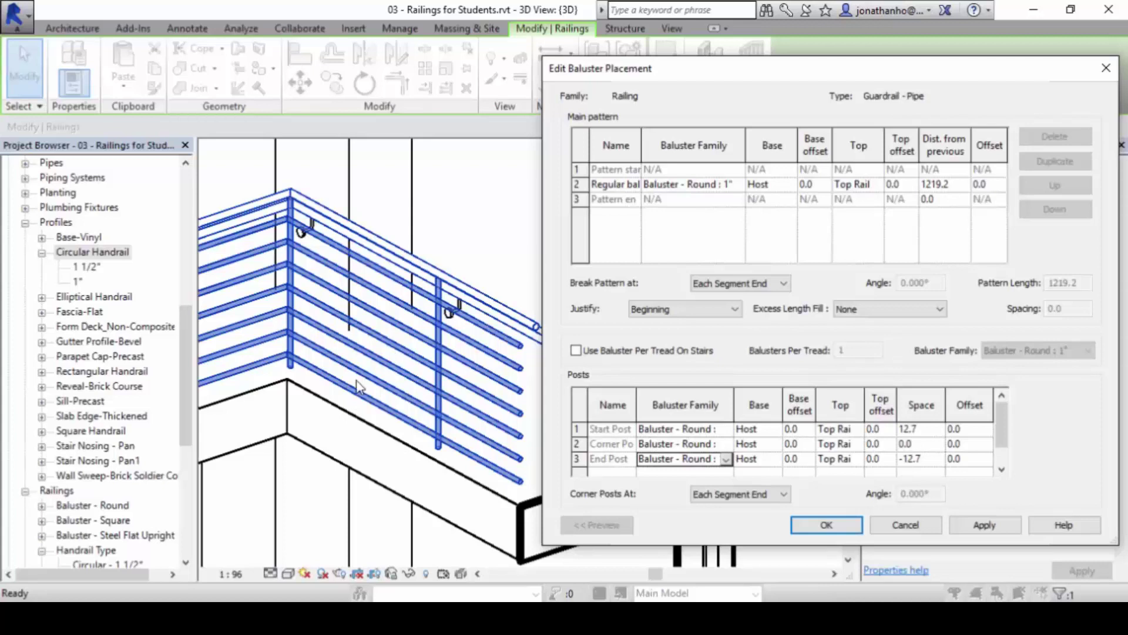
{"action": "left_click_drag", "start_coordinate": [288, 199], "coordinate": [295, 355]}
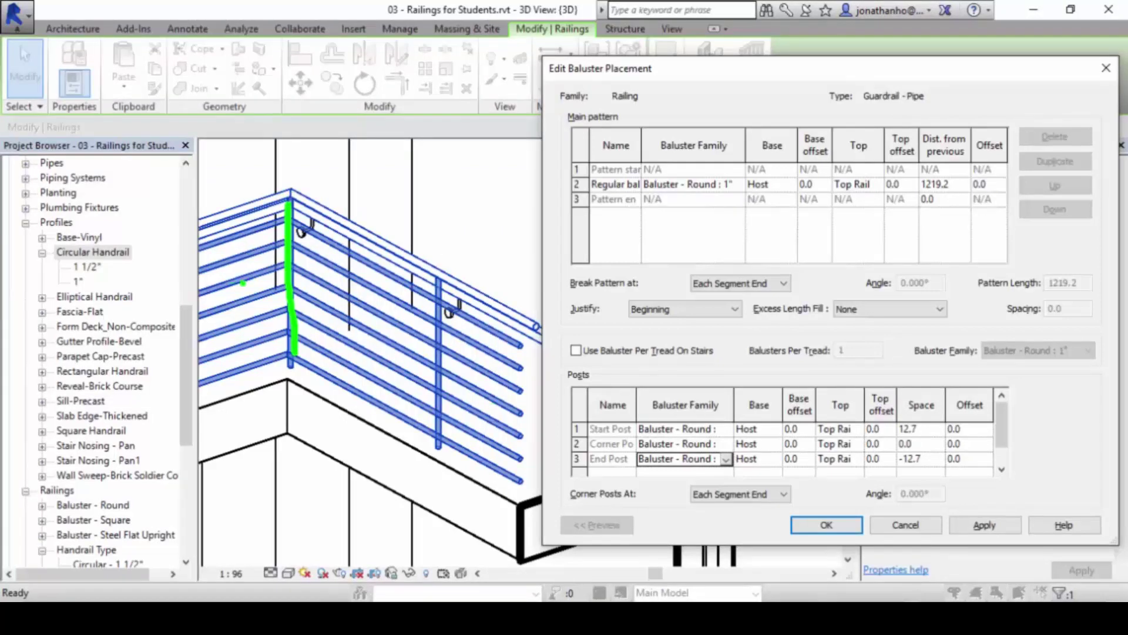
{"action": "left_click_drag", "start_coordinate": [545, 341], "coordinate": [520, 483]}
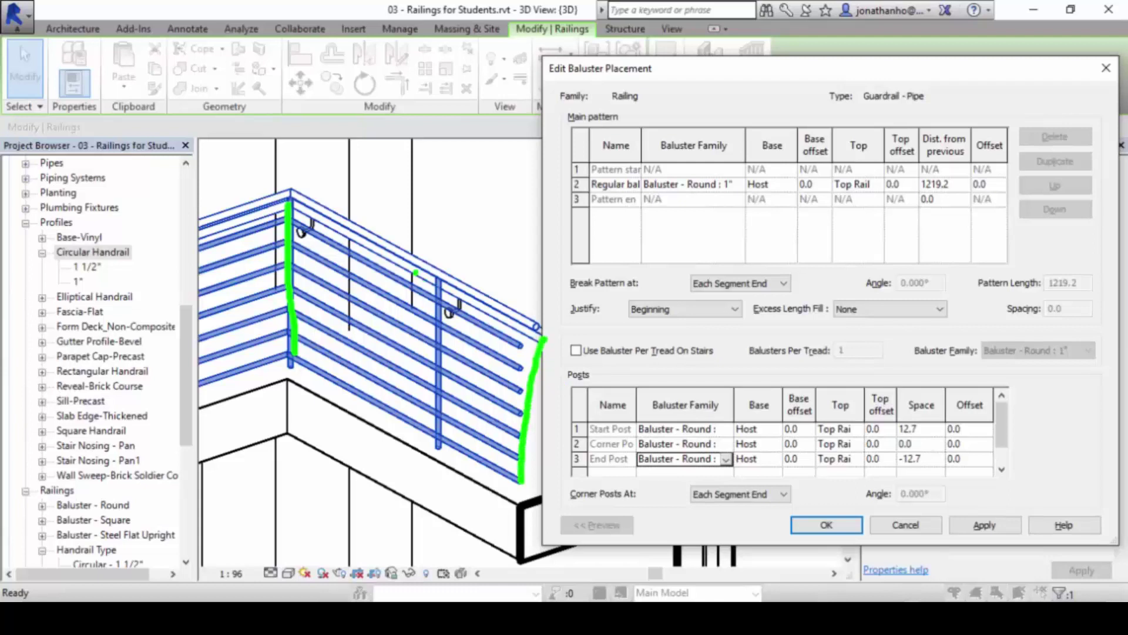
{"action": "left_click_drag", "start_coordinate": [410, 286], "coordinate": [404, 435]}
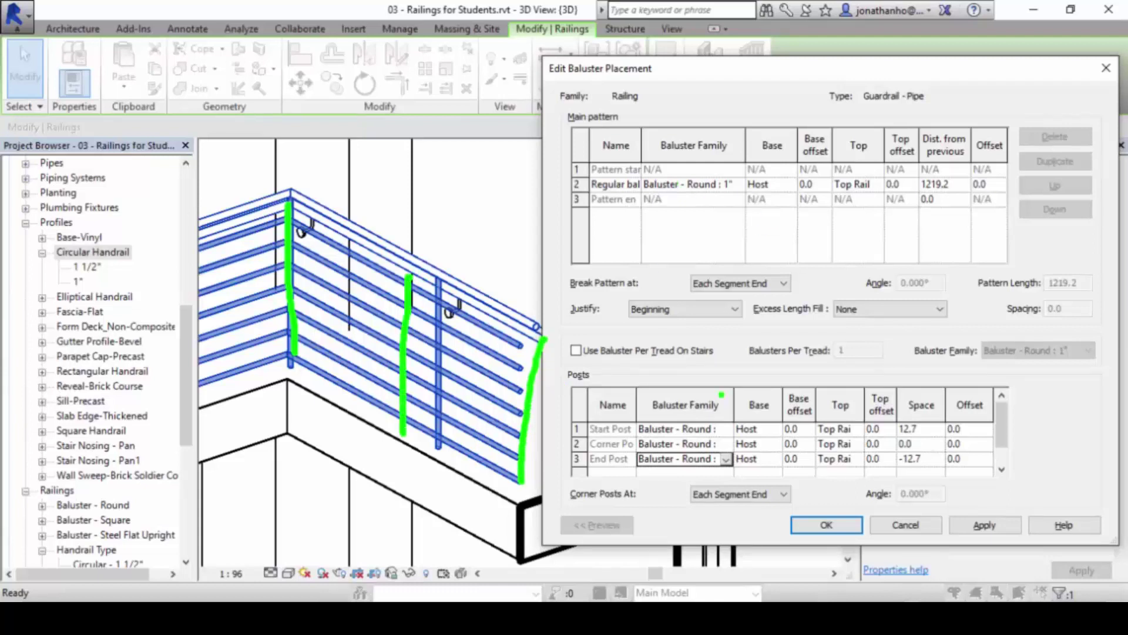
{"action": "key", "text": "Escape"}
{"action": "key", "text": "Escape"}
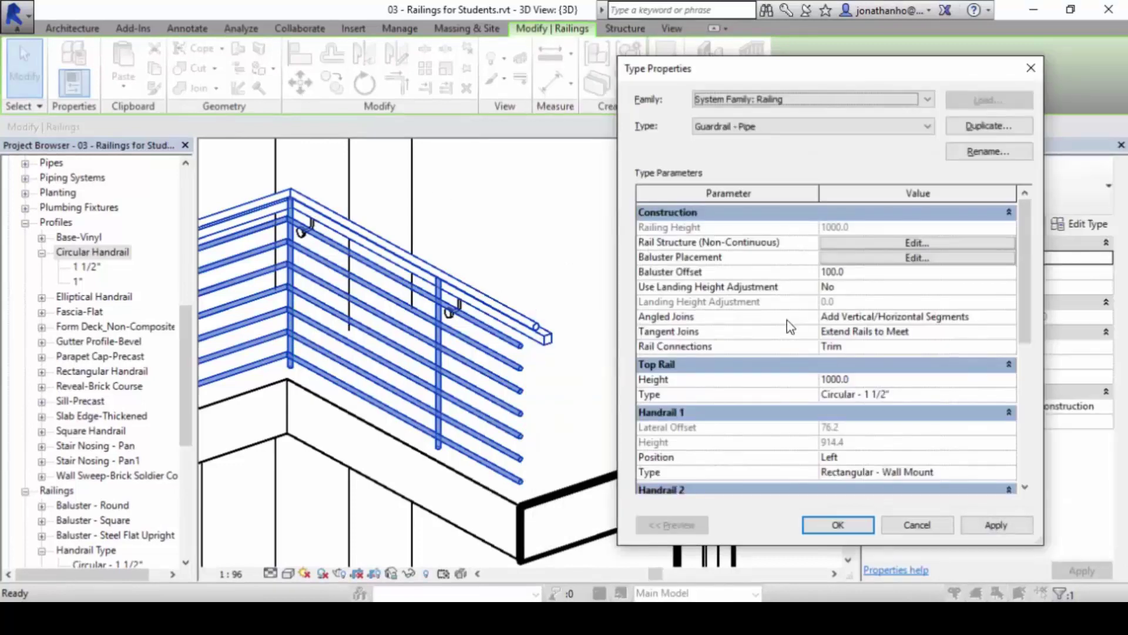
Step: Open the Edit Rails table showing seven Circular Handrail 1" rails from 914.4 to 152.4
{"action": "left_click", "coordinate": [884, 246]}
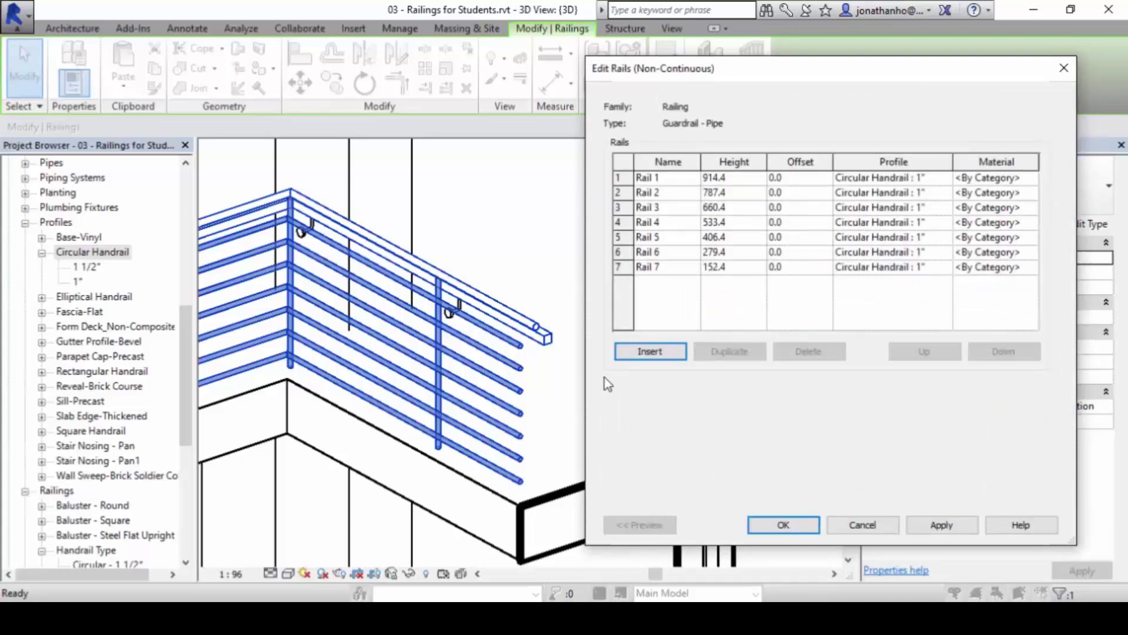
{"action": "key", "text": "alt"}
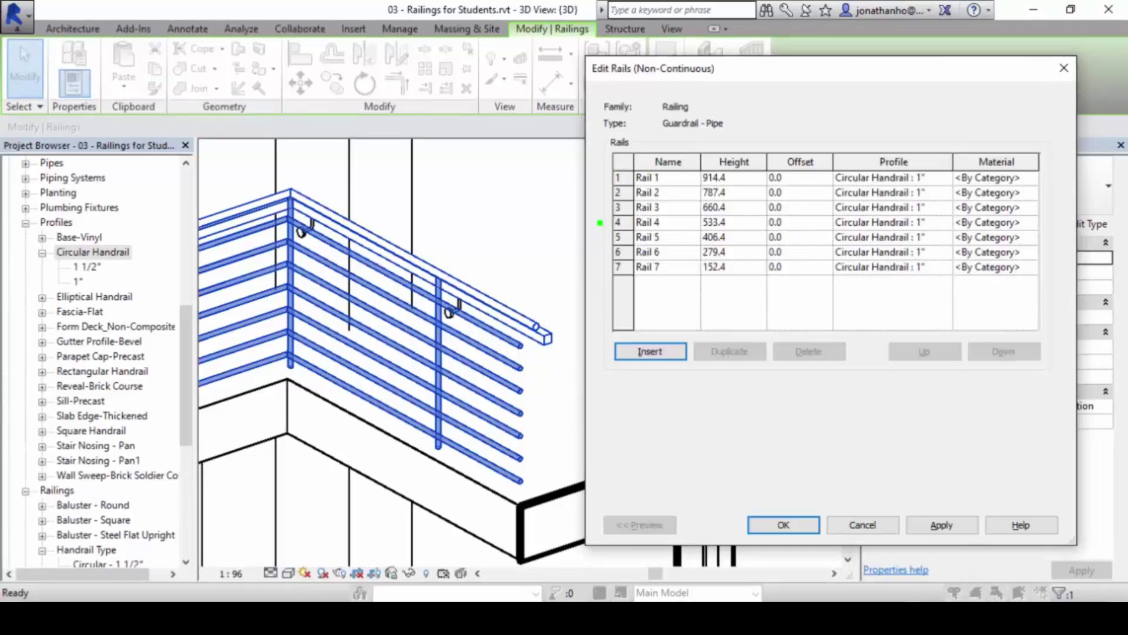
{"action": "mouse_move", "coordinate": [610, 179]}
{"action": "left_mouse_down"}
{"action": "mouse_move", "coordinate": [575, 194]}
{"action": "mouse_move", "coordinate": [537, 233]}
{"action": "mouse_move", "coordinate": [492, 329]}
{"action": "left_mouse_up"}
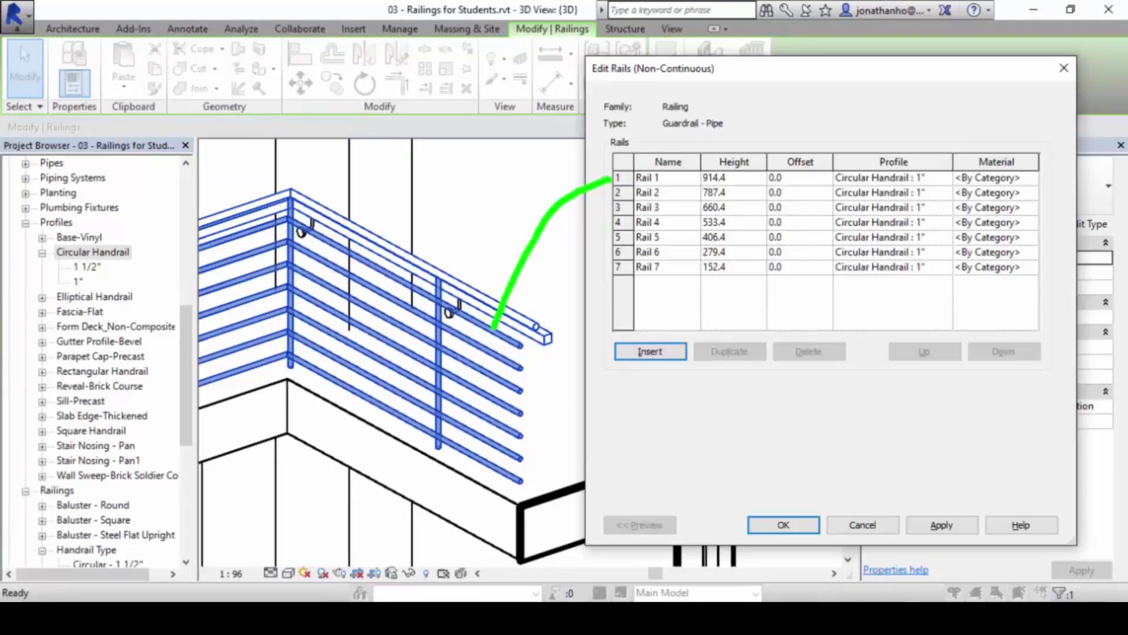
{"action": "mouse_move", "coordinate": [607, 266]}
{"action": "left_mouse_down"}
{"action": "mouse_move", "coordinate": [567, 325]}
{"action": "mouse_move", "coordinate": [533, 461]}
{"action": "mouse_move", "coordinate": [502, 469]}
{"action": "left_mouse_up"}
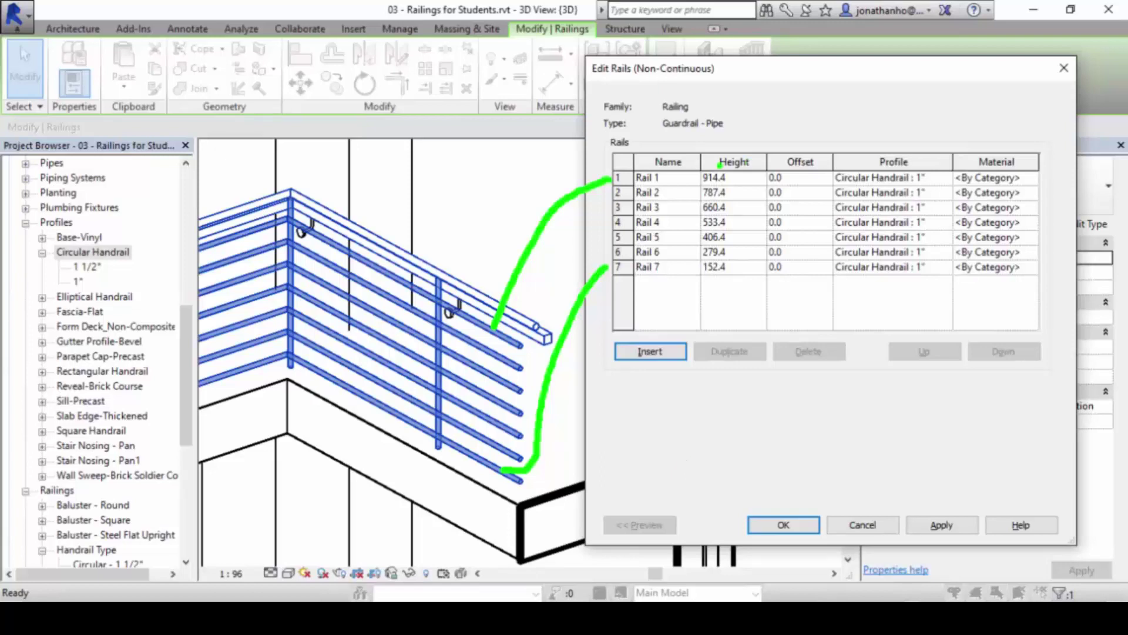
Step: Delete the lower rails starting from Rail 7 so only three rails remain
{"action": "left_click", "coordinate": [631, 269]}
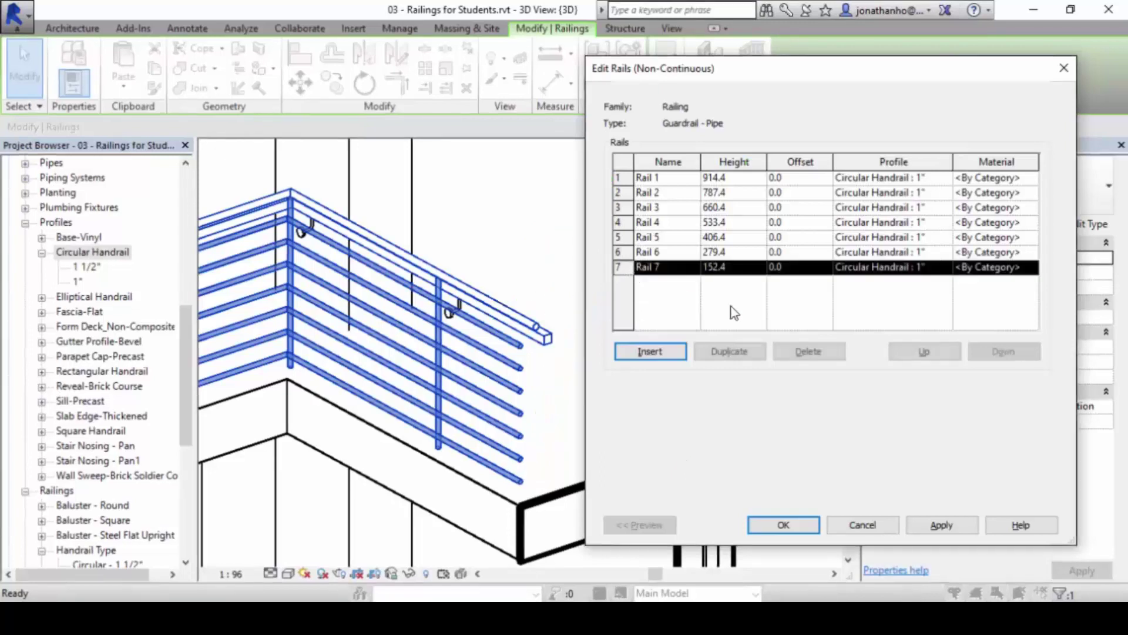
{"action": "left_click", "coordinate": [807, 351]}
{"action": "left_click", "coordinate": [808, 352]}
{"action": "left_click", "coordinate": [807, 352]}
{"action": "left_click", "coordinate": [808, 352]}
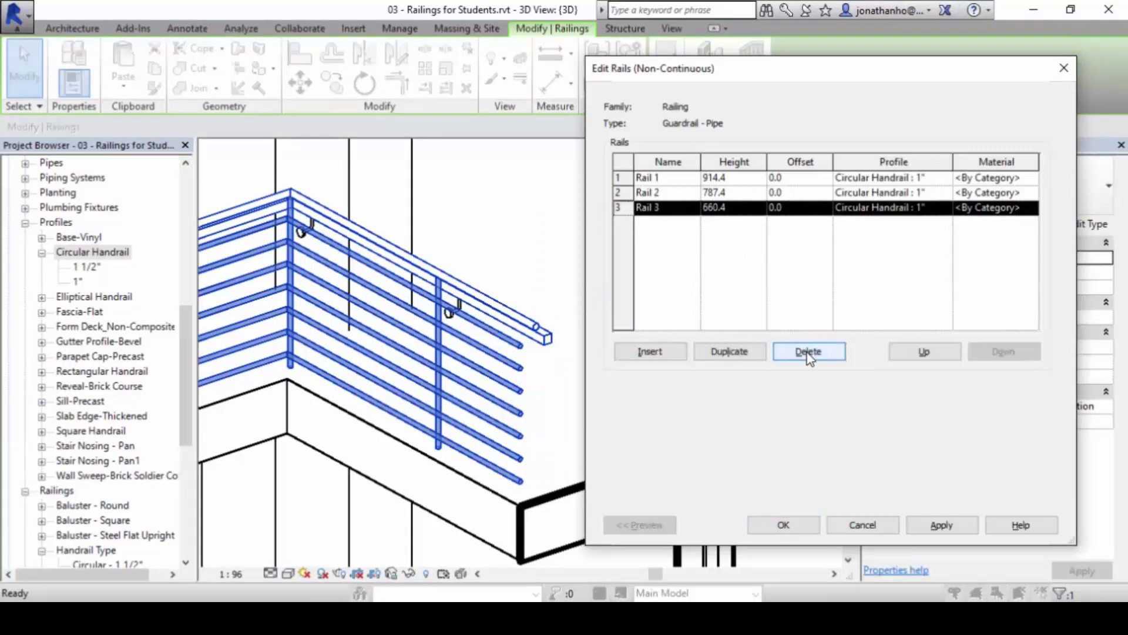
Step: Set Rails 1–3 heights to 900, 600 and 300 and apply them to the model
{"action": "left_click", "coordinate": [735, 182]}
{"action": "type", "text": "900"}
{"action": "key", "text": "Tab"}
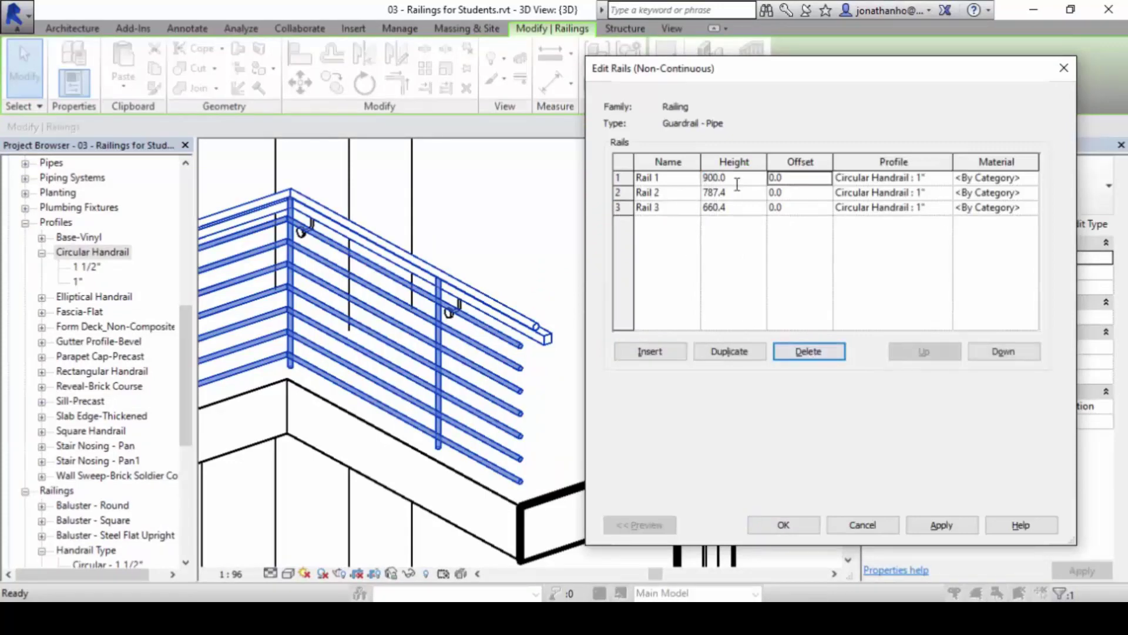
{"action": "left_click", "coordinate": [752, 192]}
{"action": "type", "text": "600"}
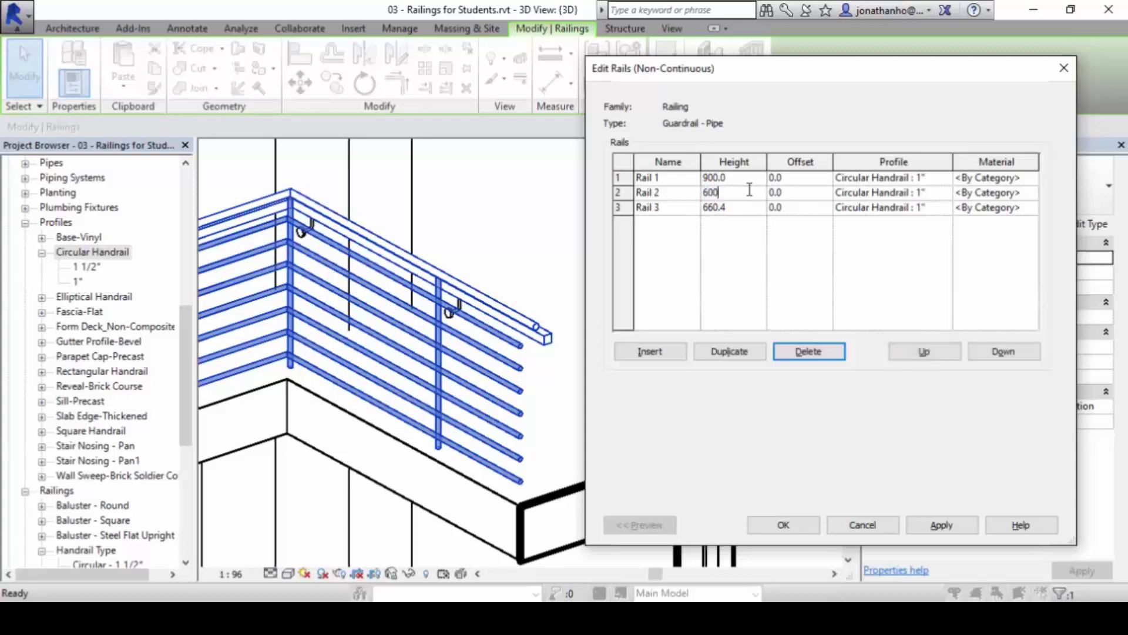
{"action": "left_click", "coordinate": [744, 210]}
{"action": "type", "text": "300"}
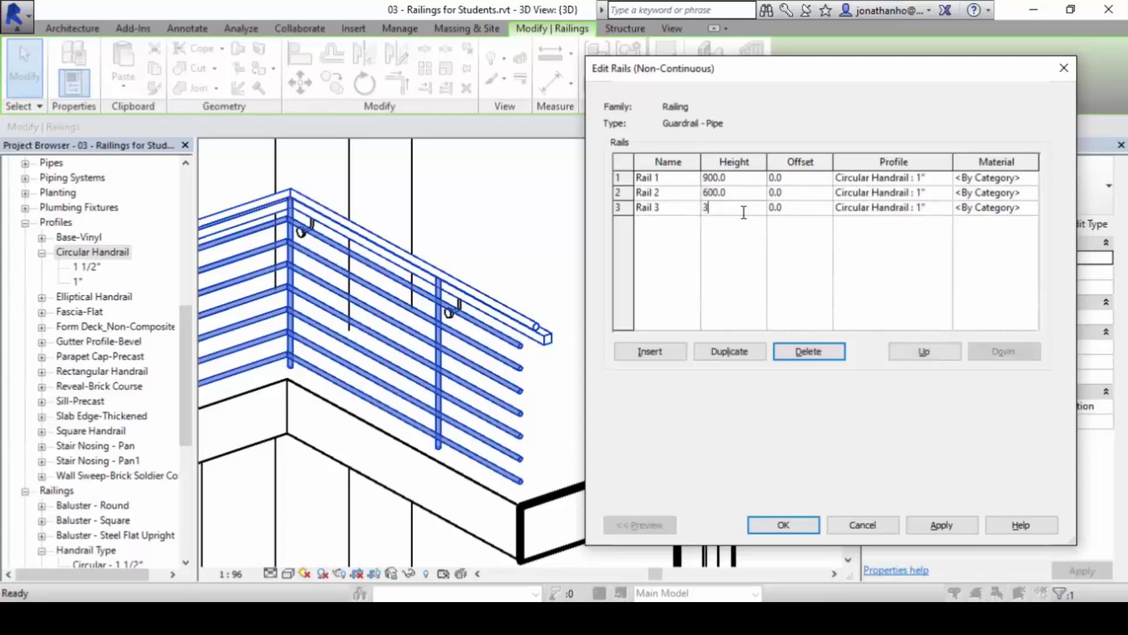
{"action": "left_click", "coordinate": [953, 531]}
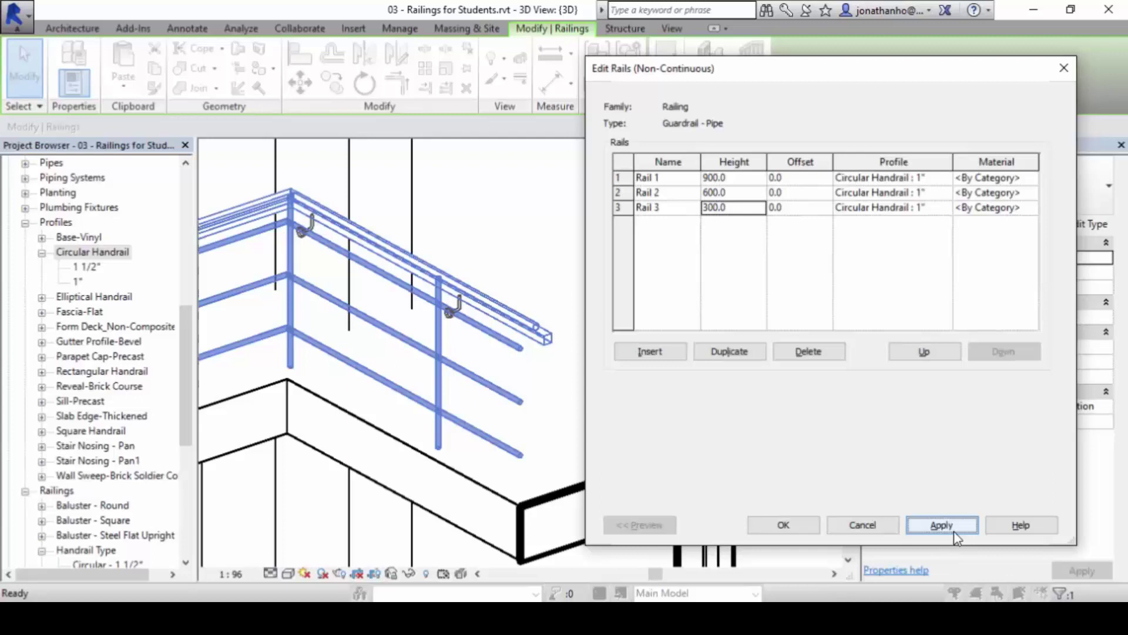
Step: Give Rail 1 the Square Handrail profile and preview it
{"action": "left_click", "coordinate": [942, 525]}
{"action": "left_click", "coordinate": [945, 177]}
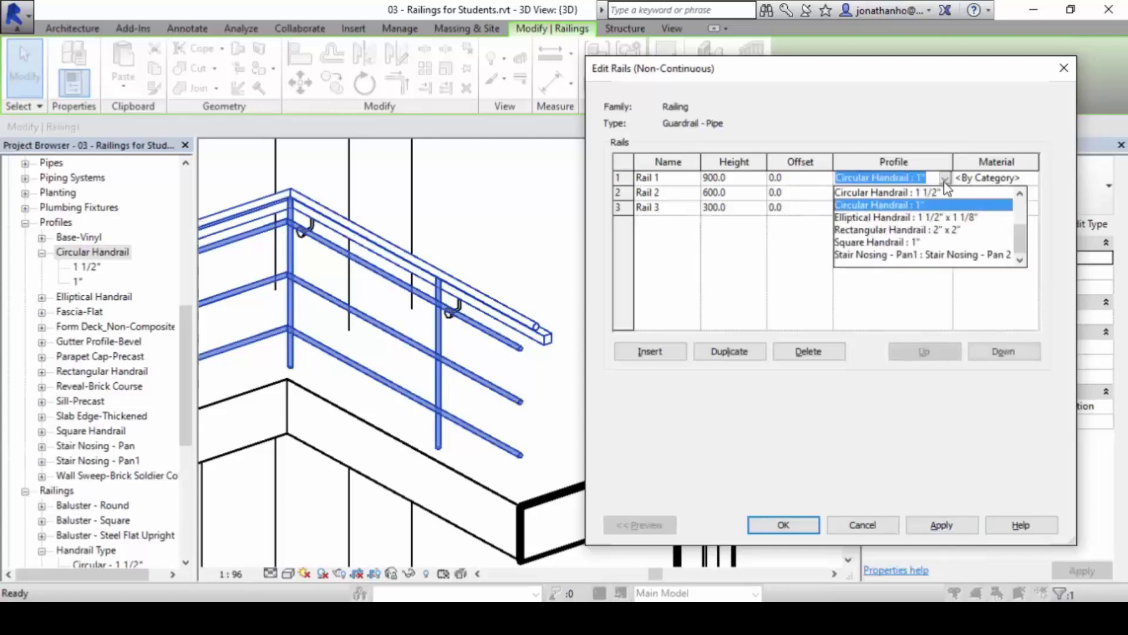
{"action": "left_click", "coordinate": [917, 242]}
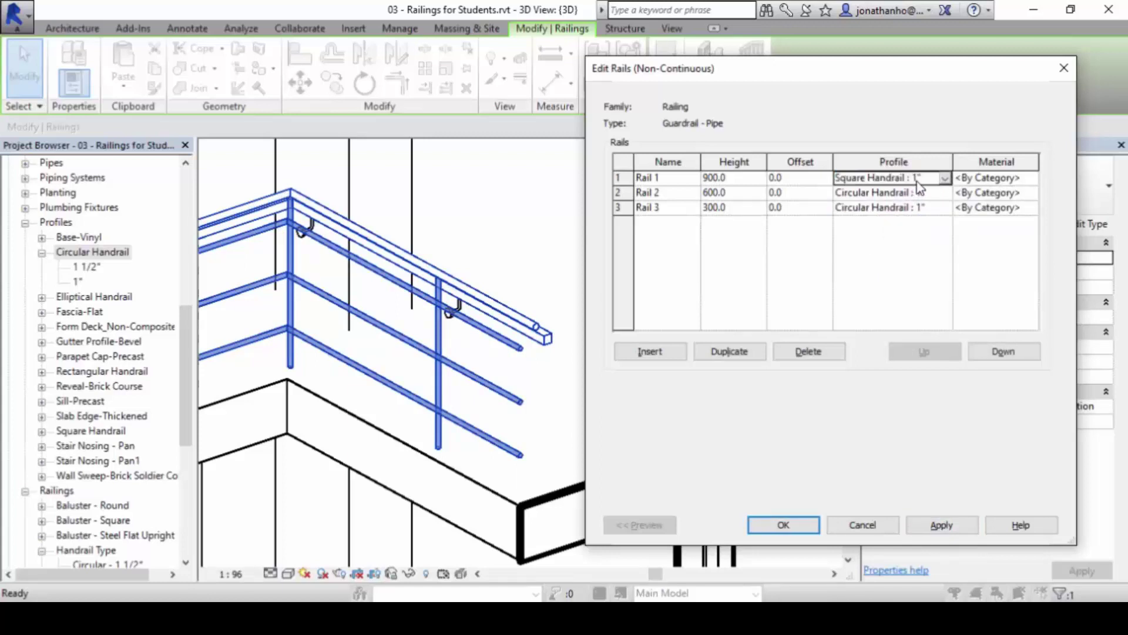
{"action": "left_click", "coordinate": [943, 526]}
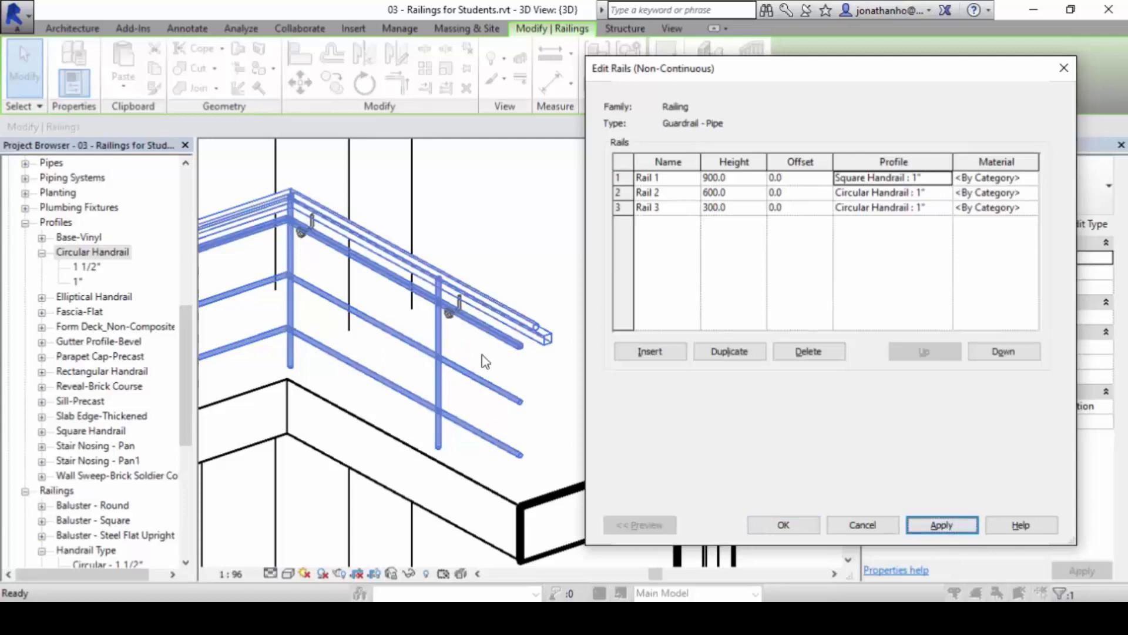
Step: Give Rail 2 the Elliptical Handrail profile, replacing an initial rectangular choice
{"action": "left_click", "coordinate": [935, 194]}
{"action": "left_click", "coordinate": [945, 192]}
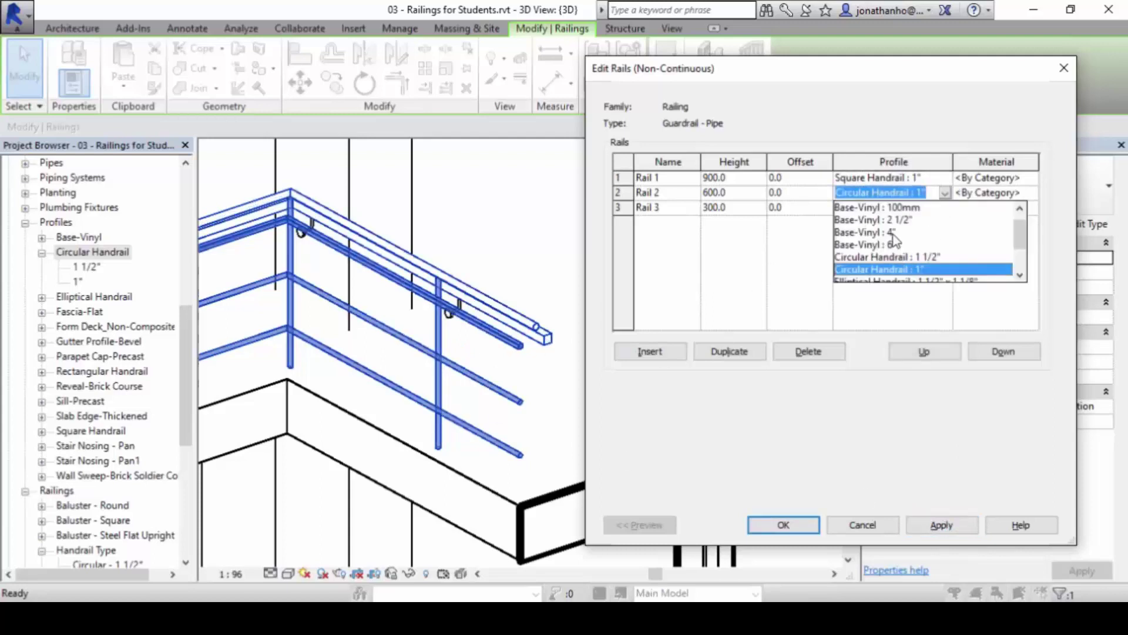
{"action": "scroll", "coordinate": [898, 238], "scroll_direction": "up", "scroll_amount": 1}
{"action": "scroll", "coordinate": [906, 241], "scroll_direction": "down", "scroll_amount": 2}
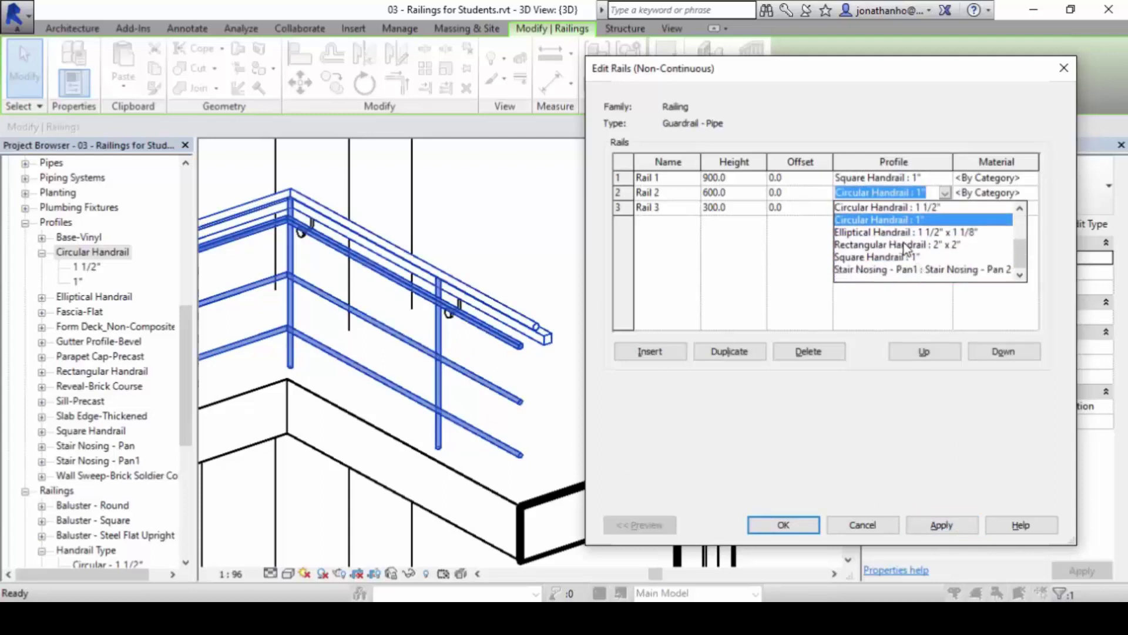
{"action": "left_click", "coordinate": [898, 245]}
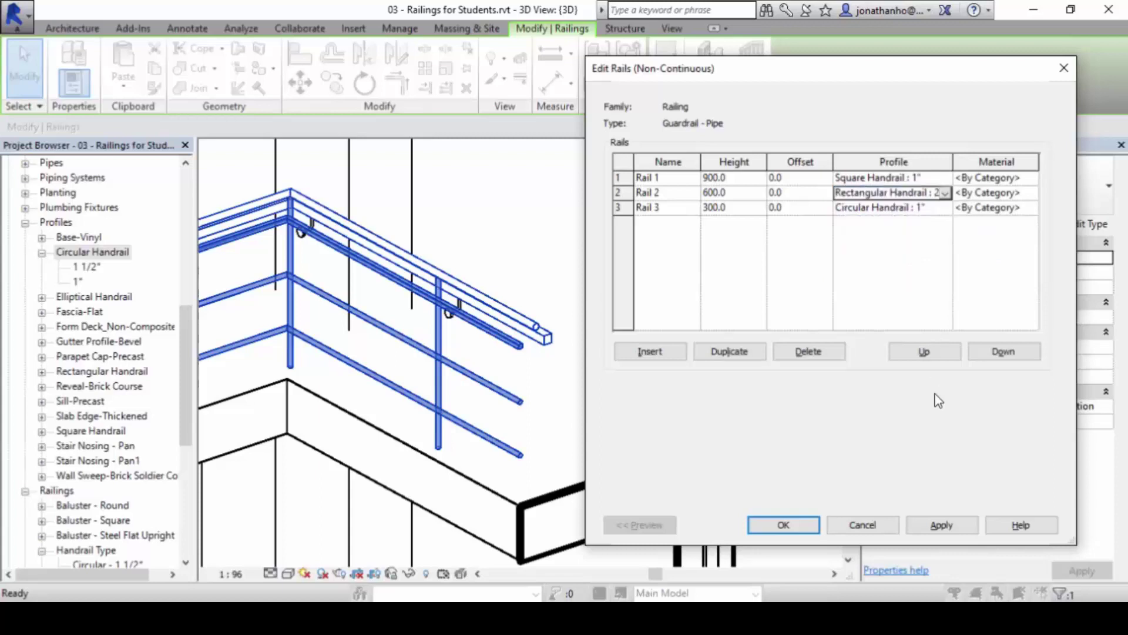
{"action": "left_click", "coordinate": [937, 530]}
{"action": "left_click", "coordinate": [916, 193]}
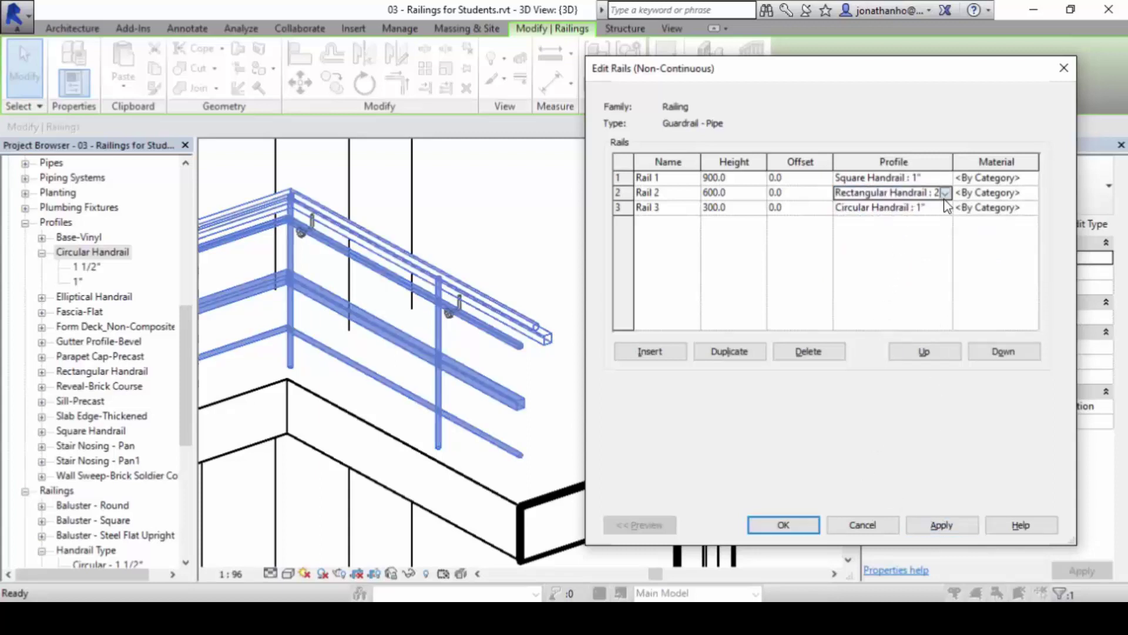
{"action": "left_click", "coordinate": [945, 193]}
{"action": "left_click", "coordinate": [884, 258]}
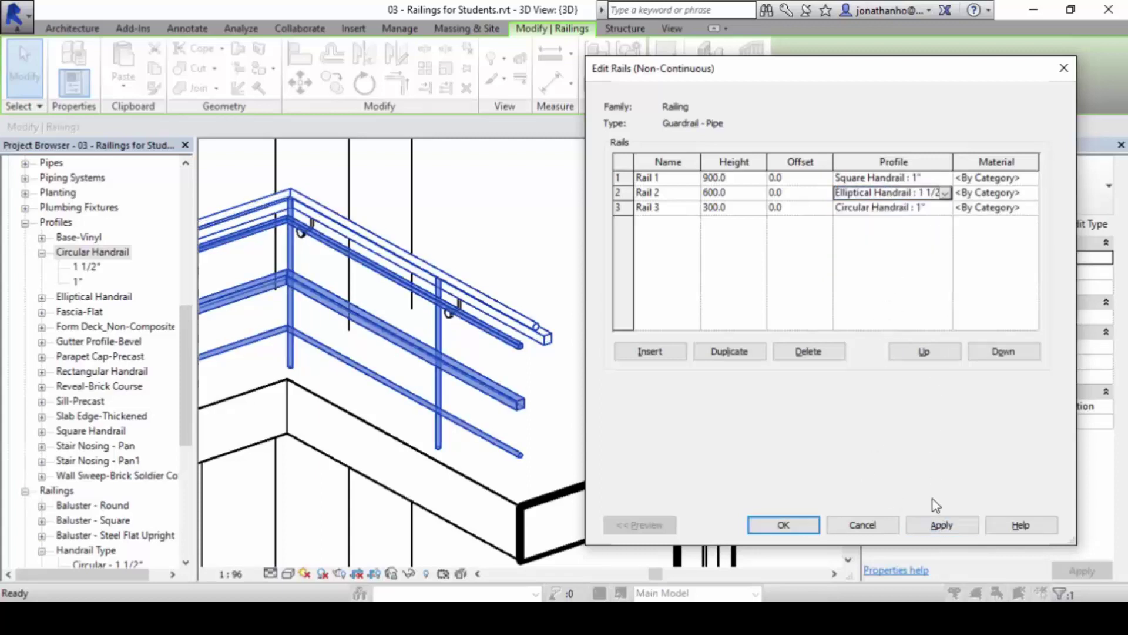
{"action": "left_click", "coordinate": [948, 528]}
Step: Give Rail 3 the Stair Nosing - Pan1 profile and accept the rail changes
{"action": "left_click", "coordinate": [946, 208]}
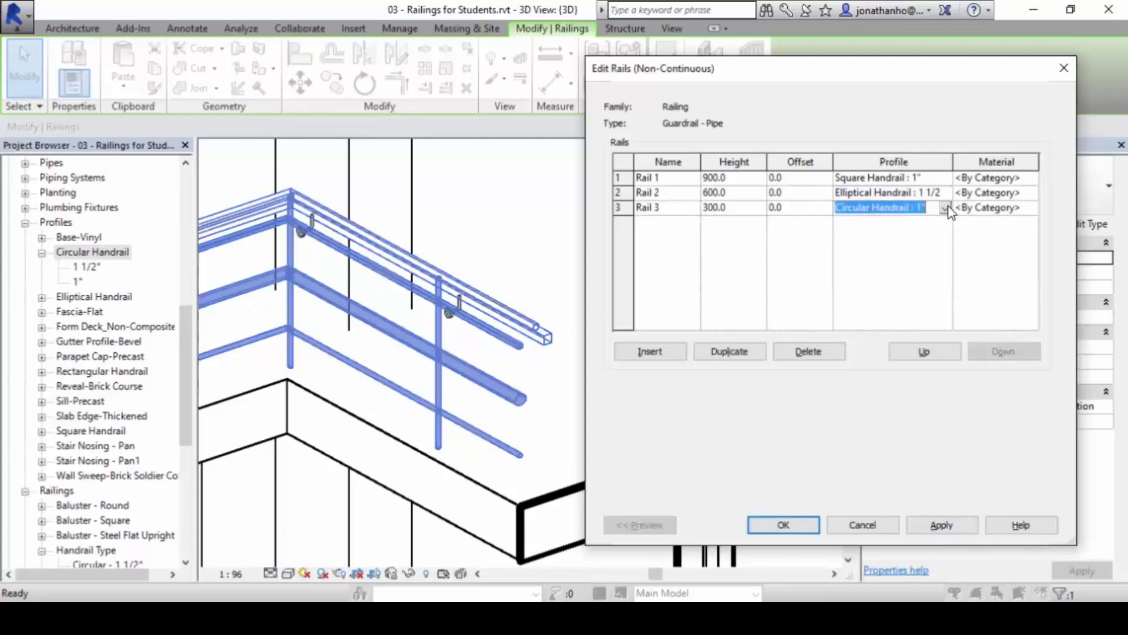
{"action": "left_click", "coordinate": [945, 208]}
{"action": "scroll", "coordinate": [918, 276], "scroll_direction": "down", "scroll_amount": 2}
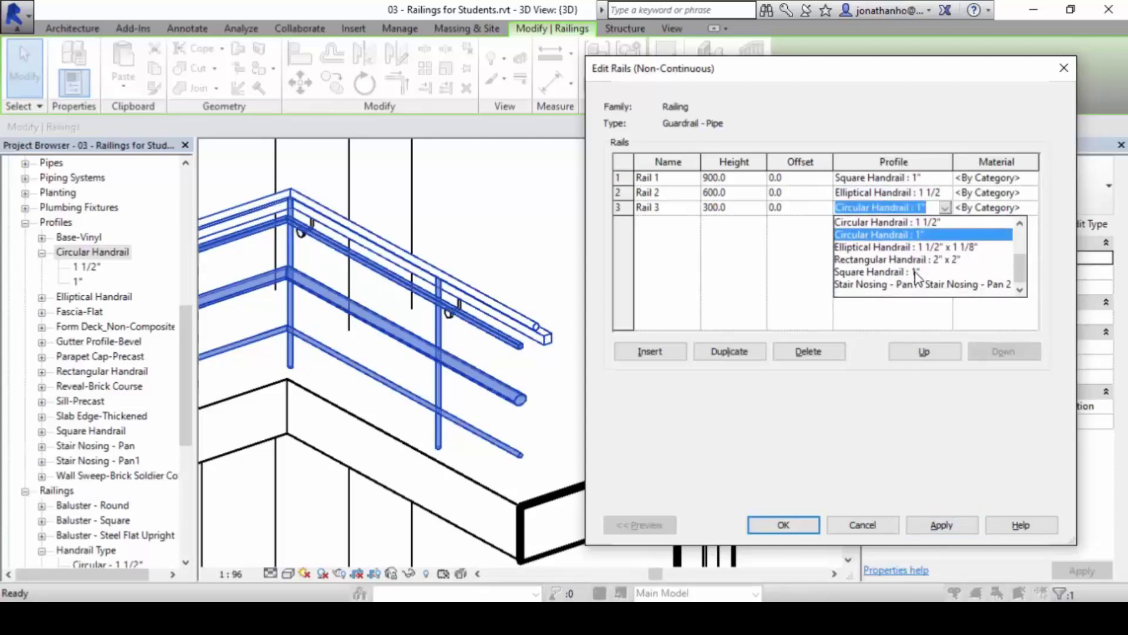
{"action": "left_click", "coordinate": [926, 287]}
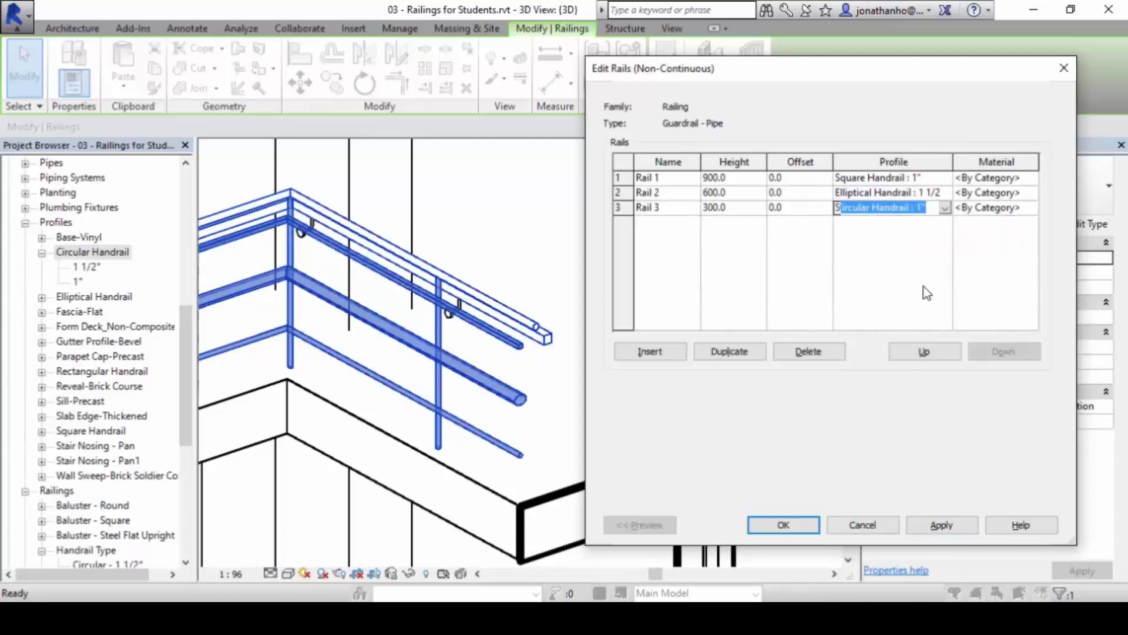
{"action": "left_click", "coordinate": [940, 525]}
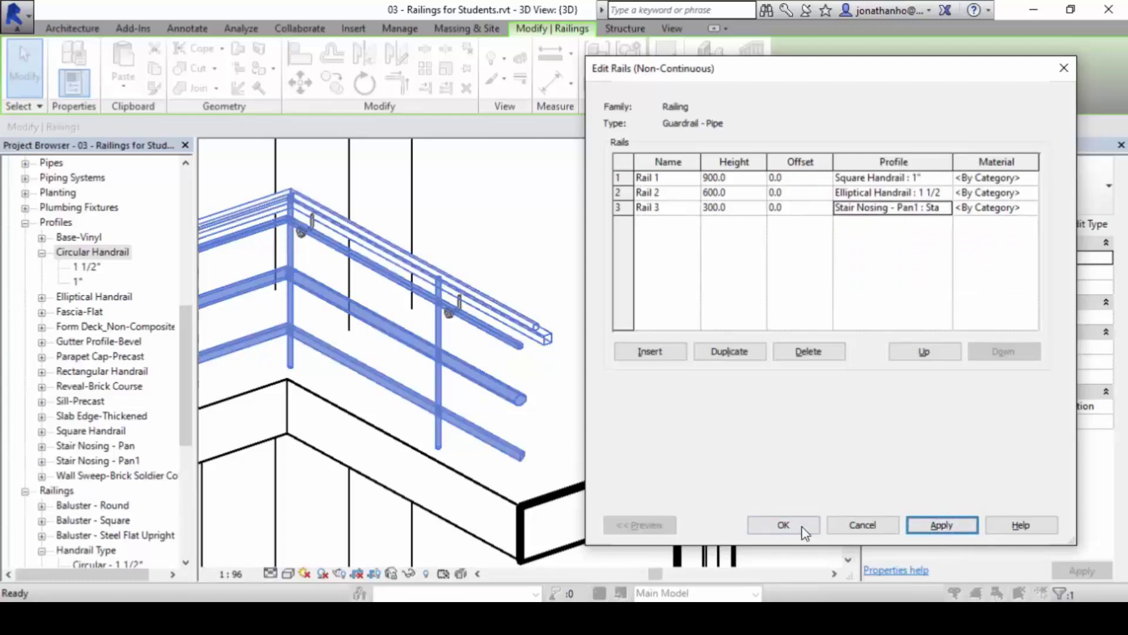
{"action": "left_click", "coordinate": [764, 526]}
{"action": "left_click", "coordinate": [835, 525]}
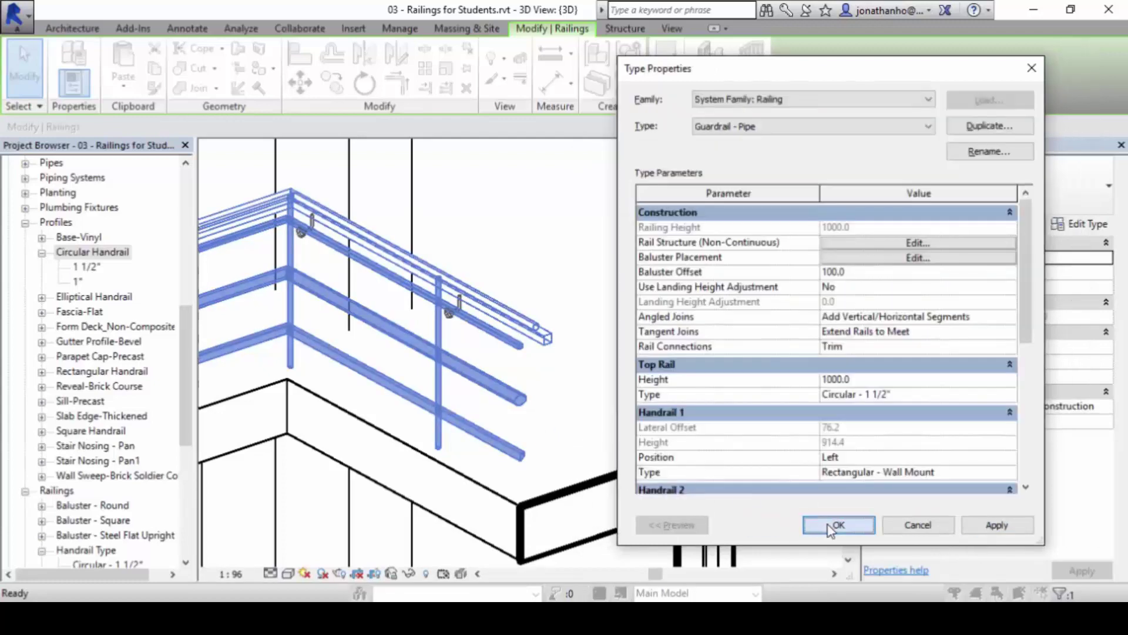
Step: Deselect the railing to view the three reprofiled rails in the {3D} view
{"action": "scroll", "coordinate": [554, 435], "scroll_direction": "up", "scroll_amount": 4}
{"action": "left_click", "coordinate": [554, 435]}
{"action": "scroll", "coordinate": [569, 448], "scroll_direction": "down", "scroll_amount": 2}
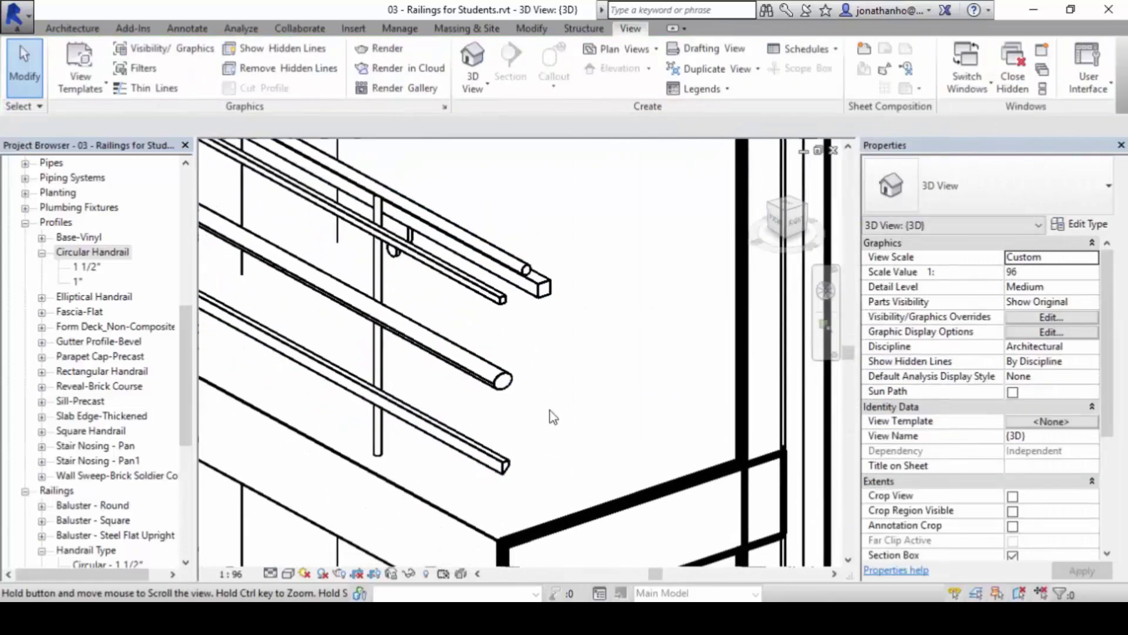
{"action": "scroll", "coordinate": [577, 421], "scroll_direction": "up", "scroll_amount": 2}
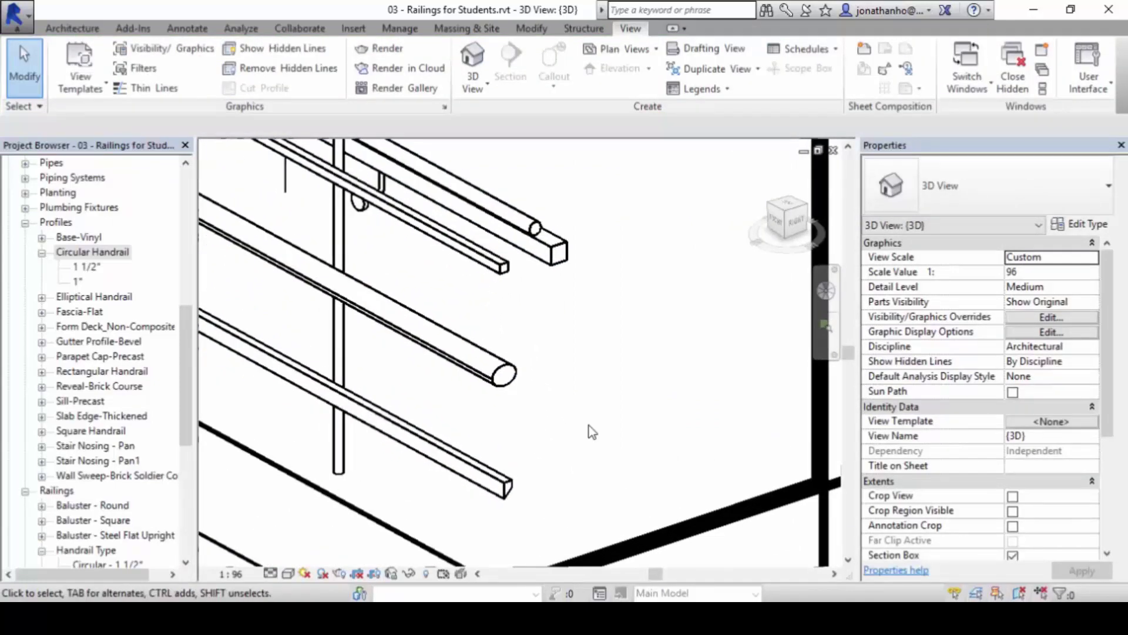